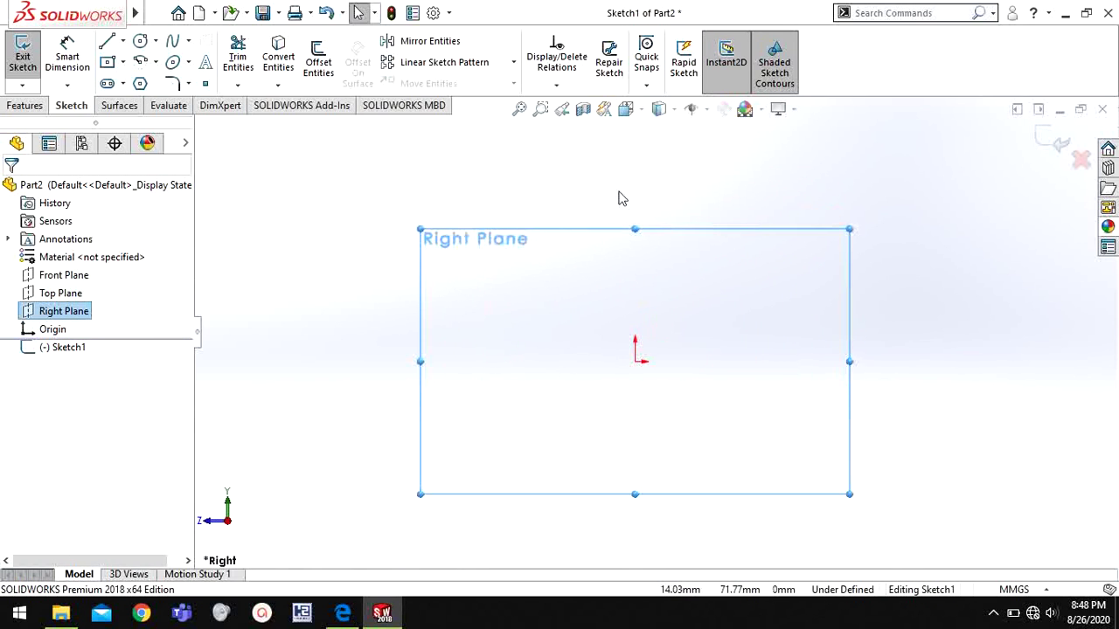
- Sketch a 36.32 mm horizontal line above the origin on the Right Plane and finish the line command
key("l")
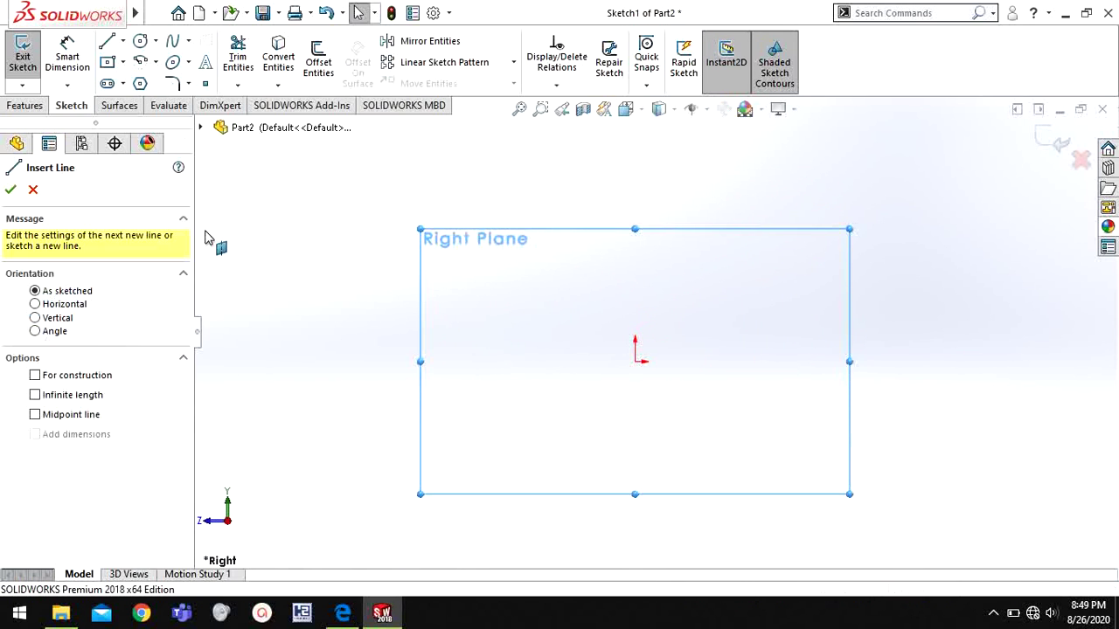
left_click(554, 304)
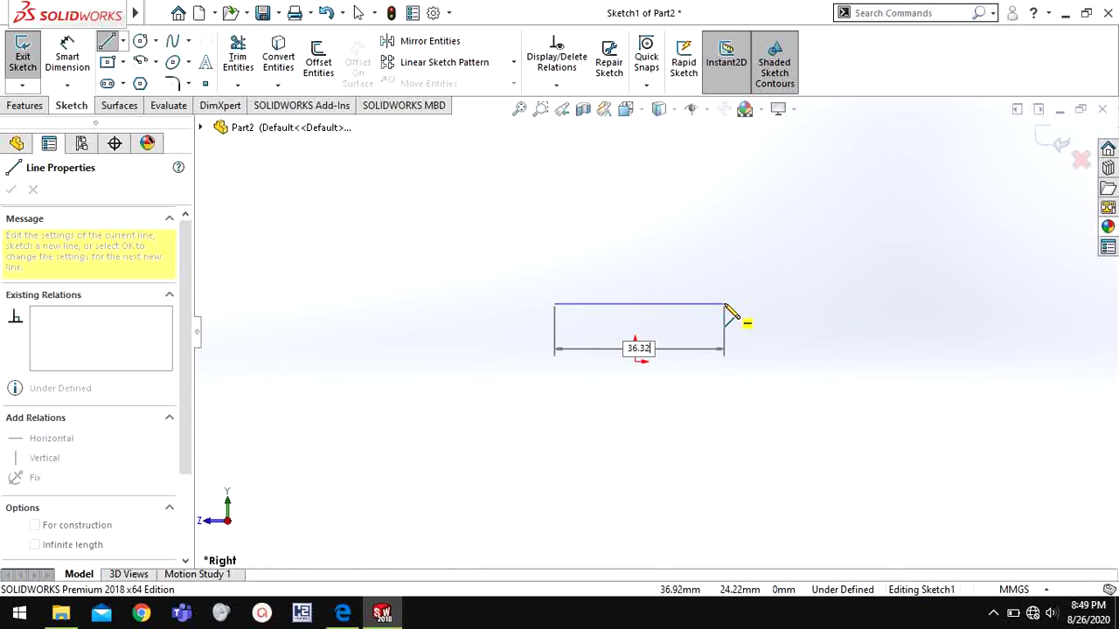
type("36.32")
key("Return")
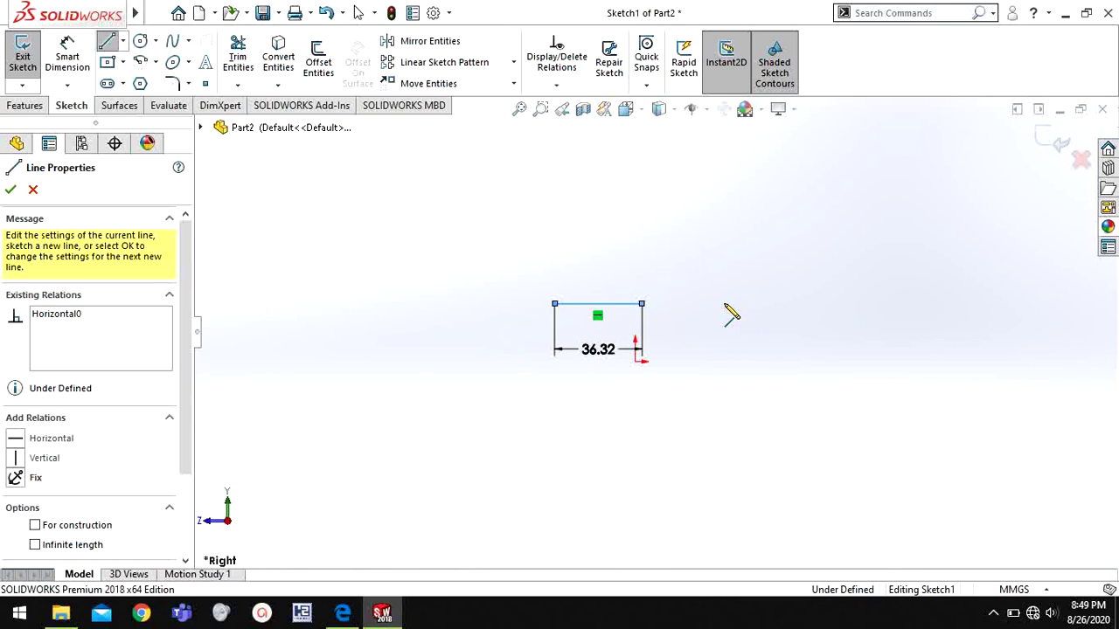
left_click(597, 305)
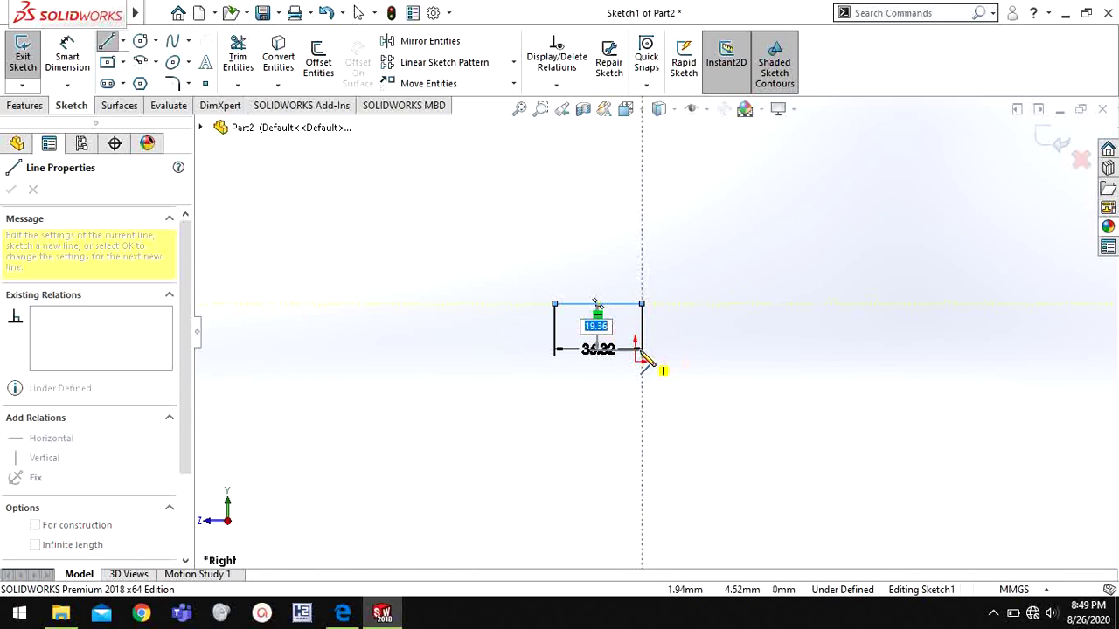
double_click(707, 342)
right_click(740, 353)
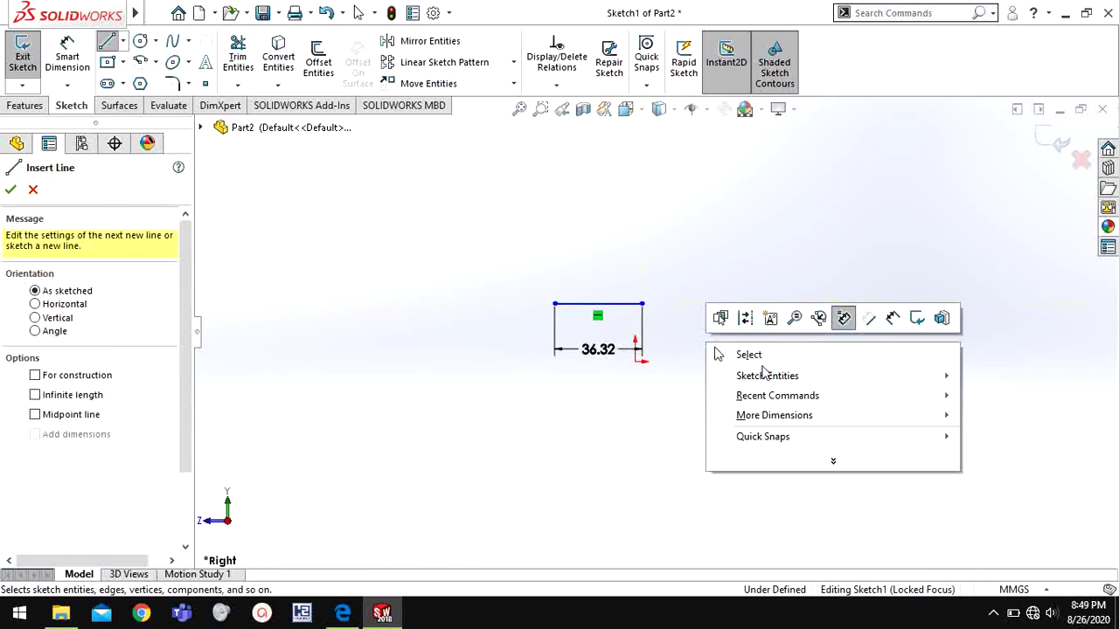
left_click(751, 355)
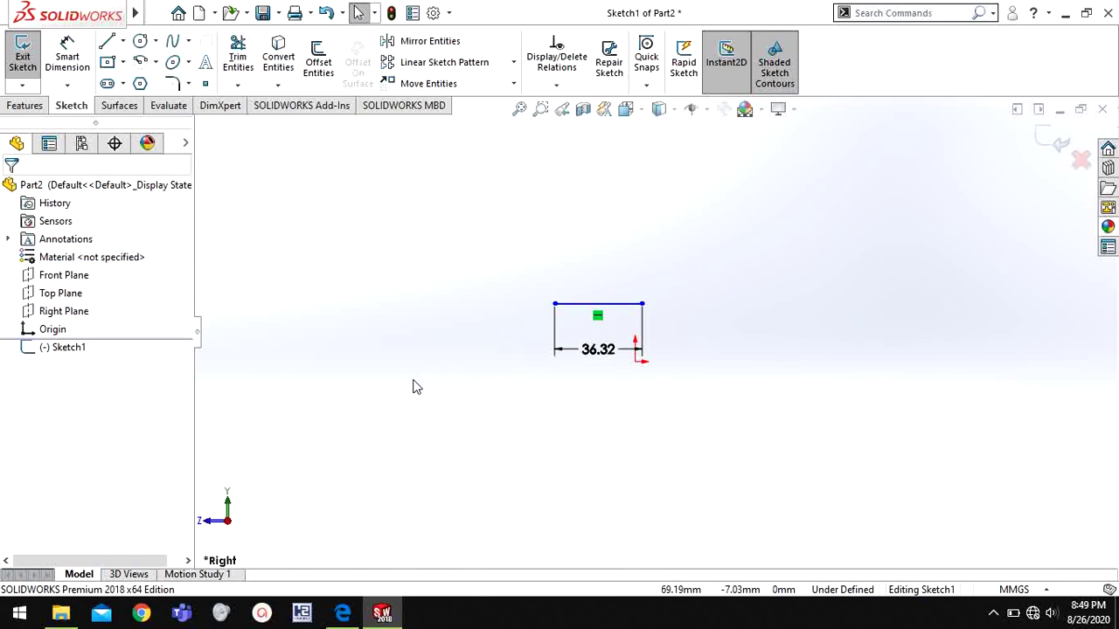
- Draw a horizontal centerline about 135 mm long through the origin, below the 36.32 mm line
key("l")
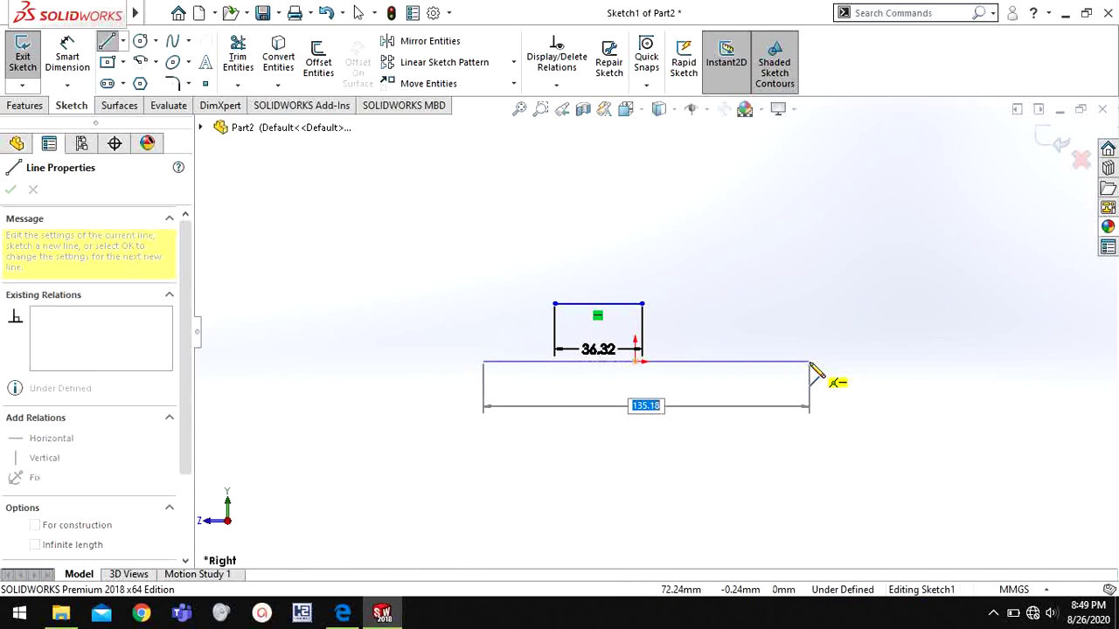
left_click(809, 362)
key("Escape")
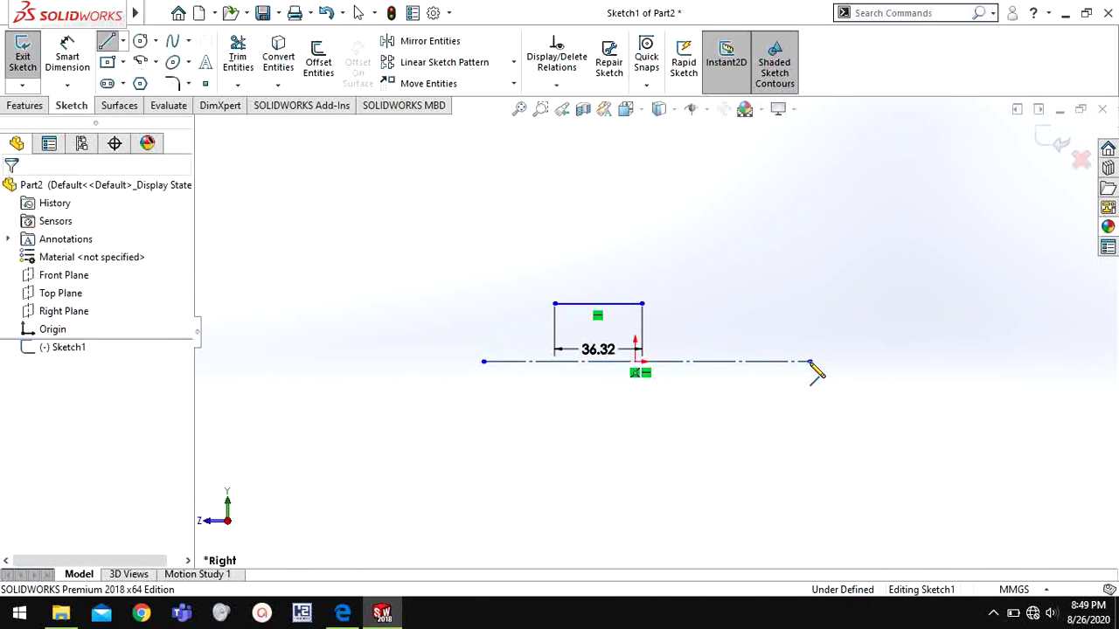
- Dimension the distance between the upper horizontal line and the horizontal centerline as 65 mm
right_click_drag(700, 327, 778, 150)
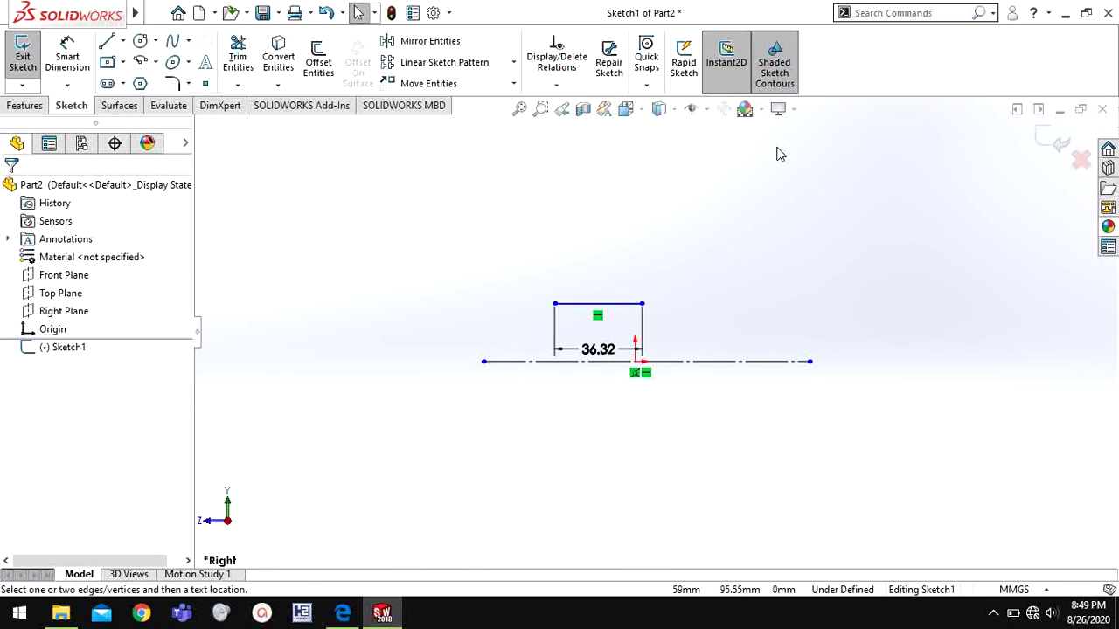
left_click(741, 361)
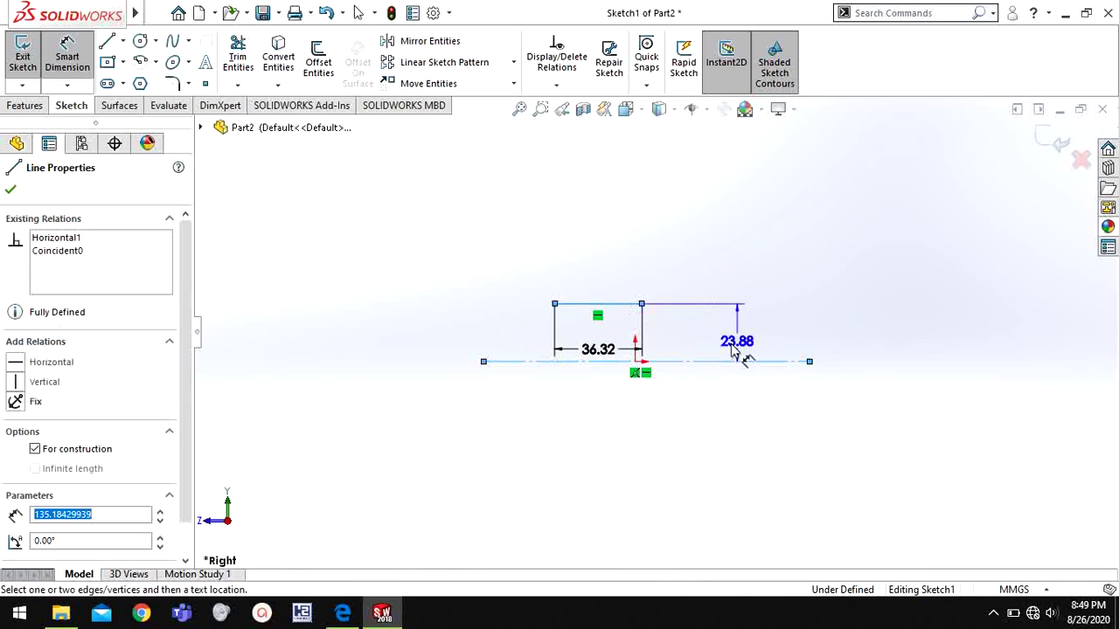
left_click(992, 337)
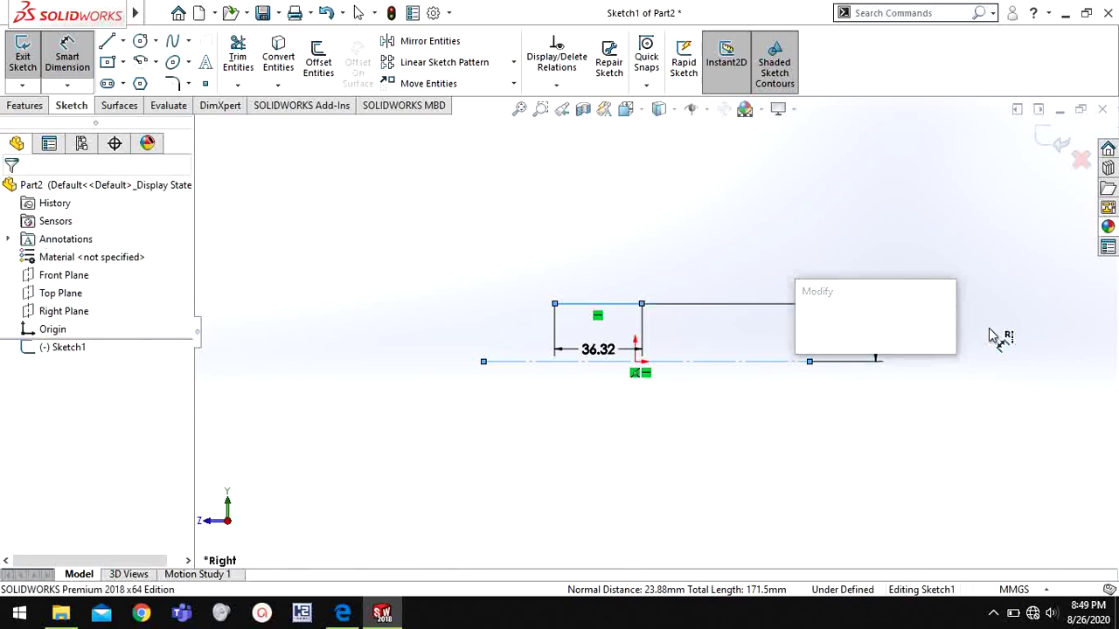
type("65")
key("Return")
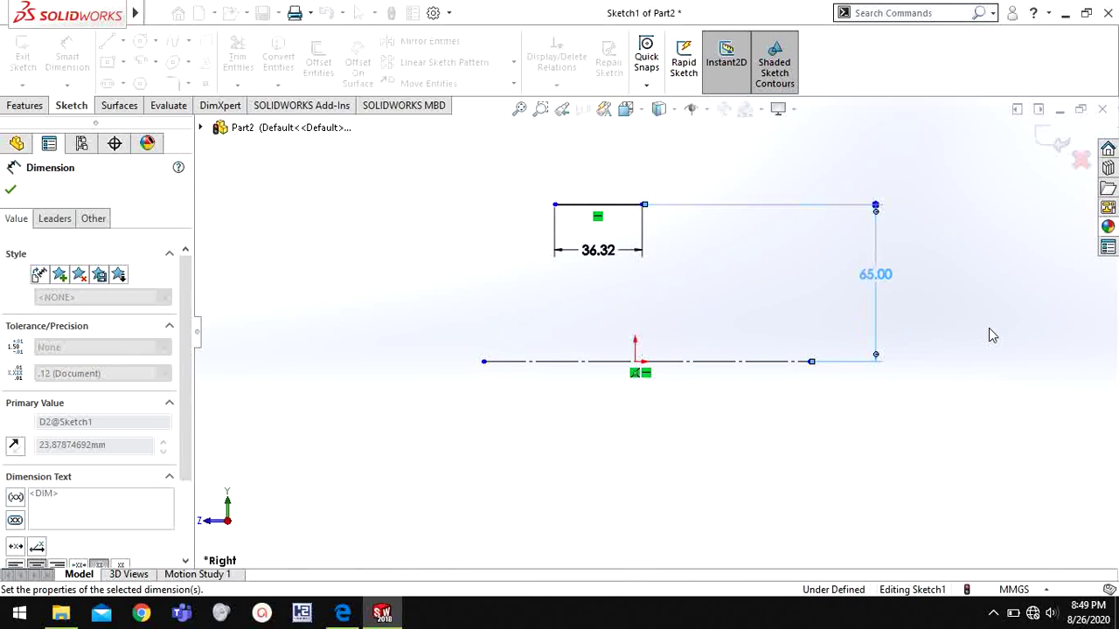
right_click(994, 338)
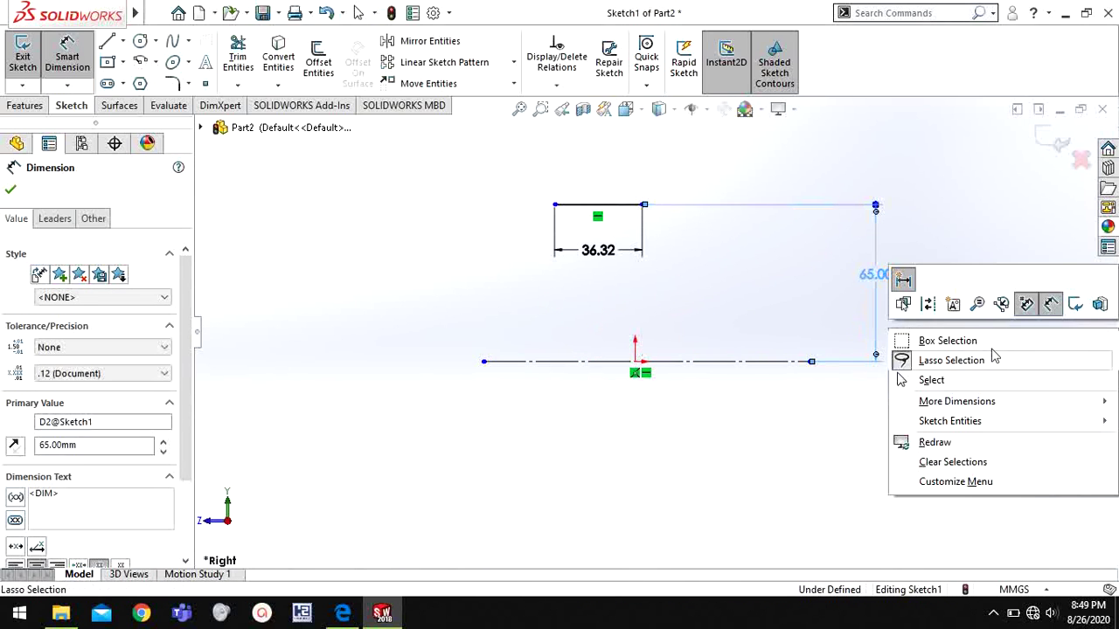
left_click(987, 380)
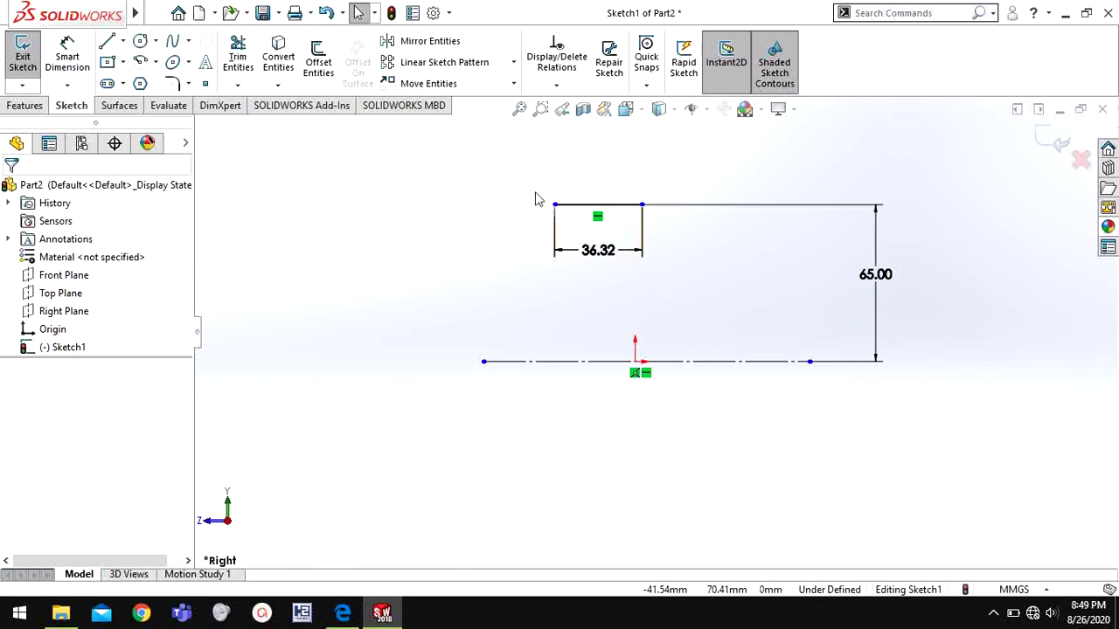
- Add a vertical relation between the upper line's midpoint and the origin
left_click(597, 204)
left_click(635, 362, "ctrl")
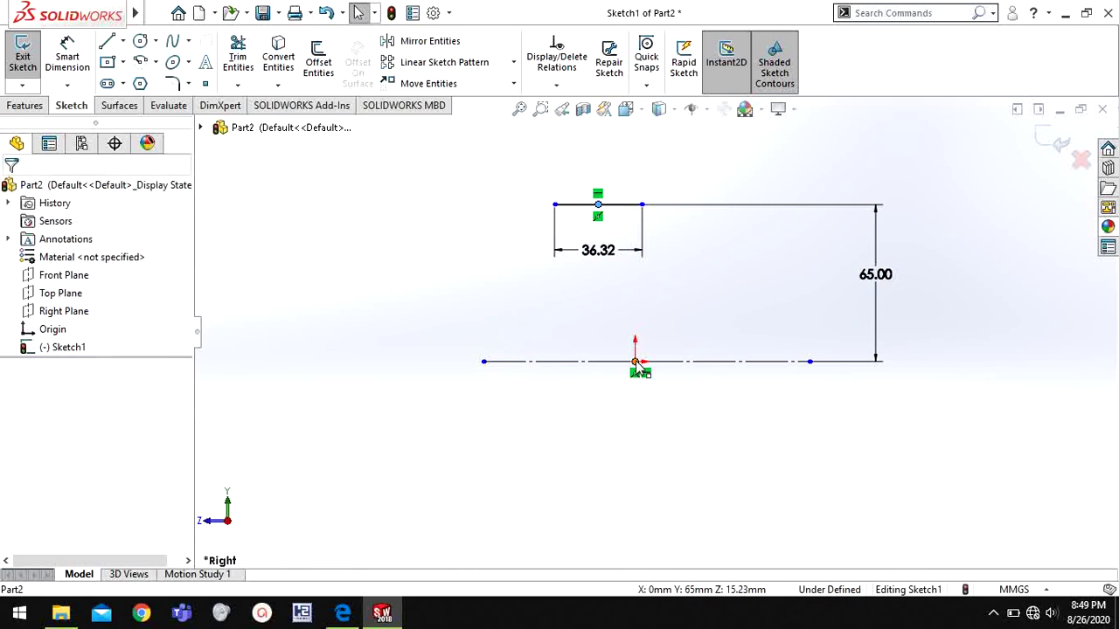
left_click(708, 288)
left_click(756, 303)
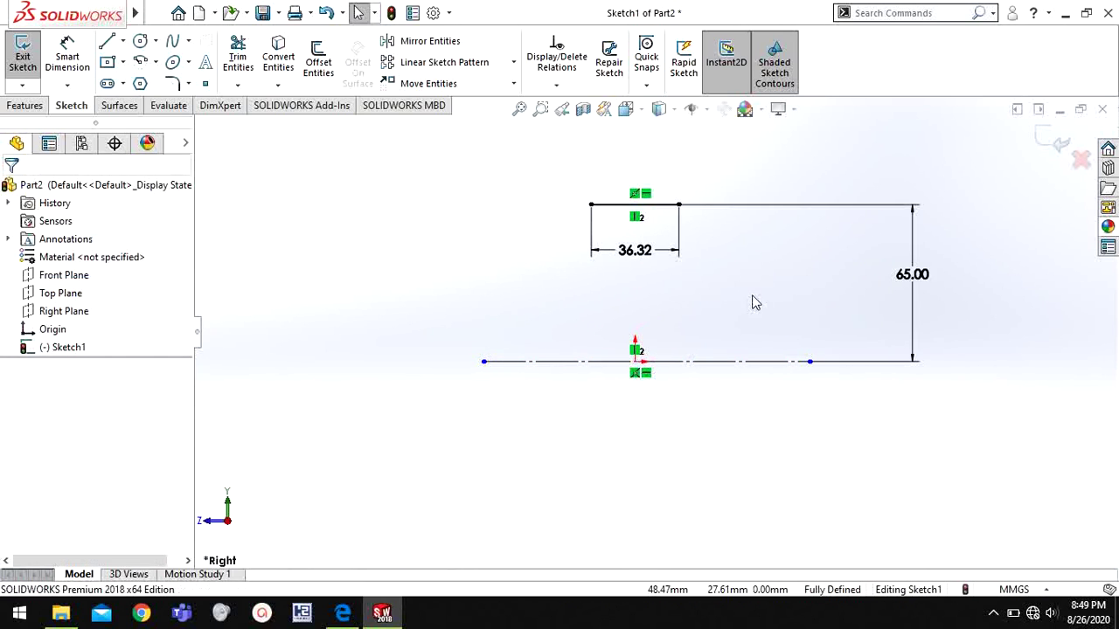
- From the upper line's left end, sketch a vertical line about 13.7 mm down and a horizontal line about 11 mm inward
key("l")
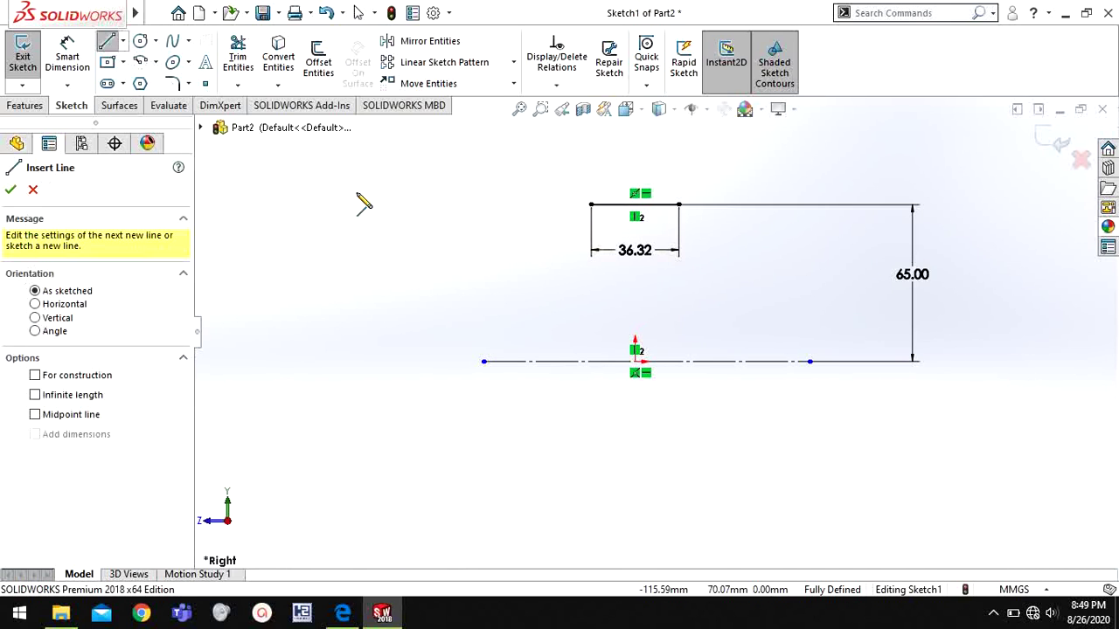
scroll(607, 263, "down", 3)
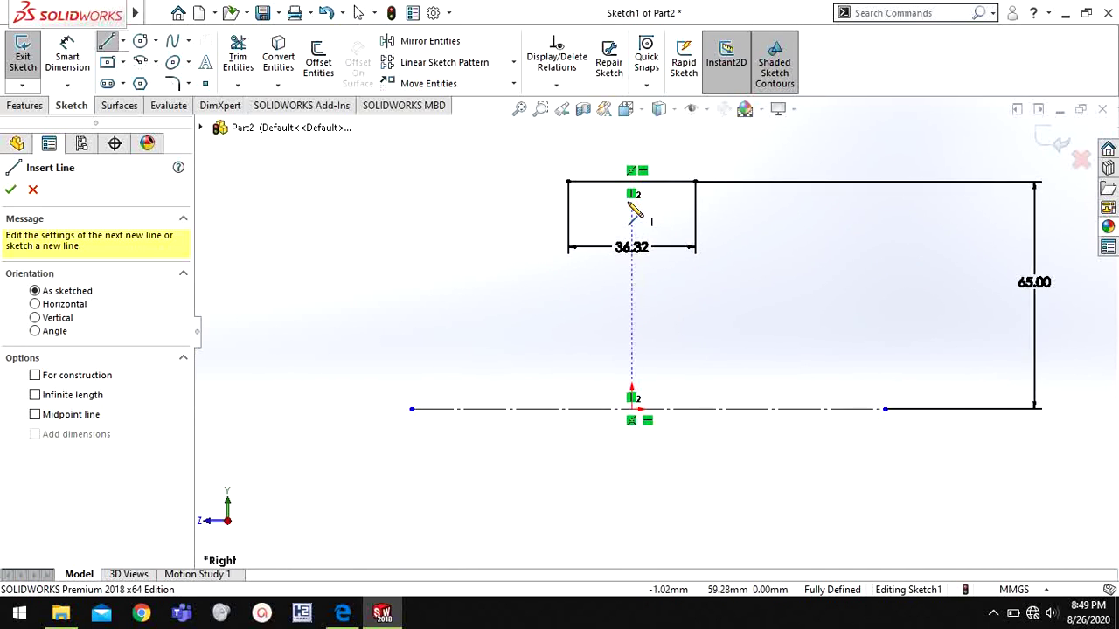
left_click_drag(559, 186, 560, 241)
left_click(606, 242)
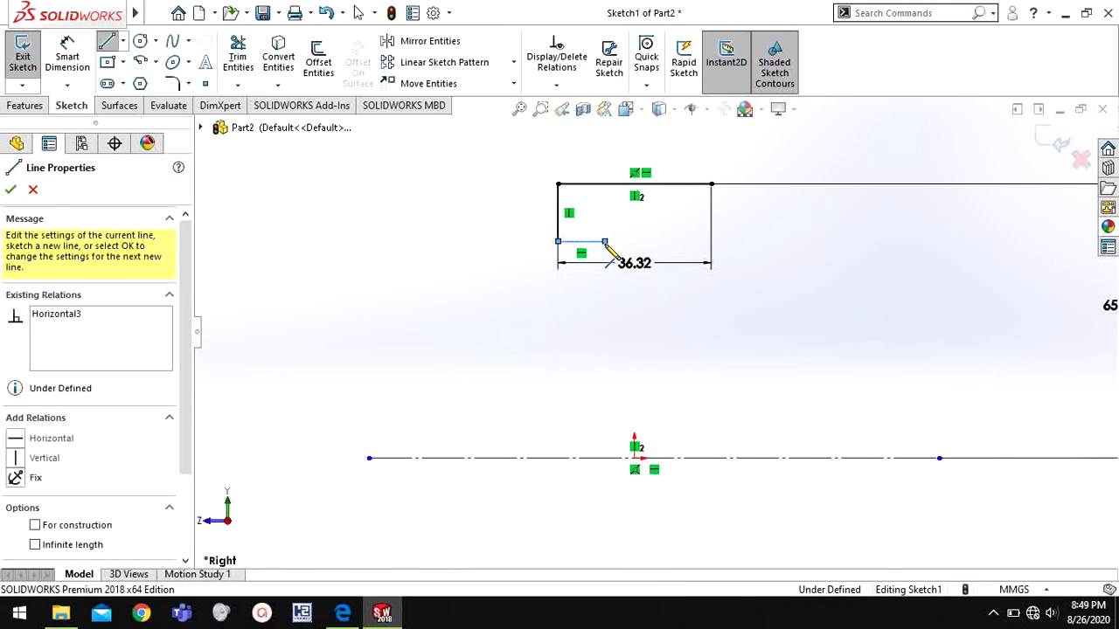
key("Escape")
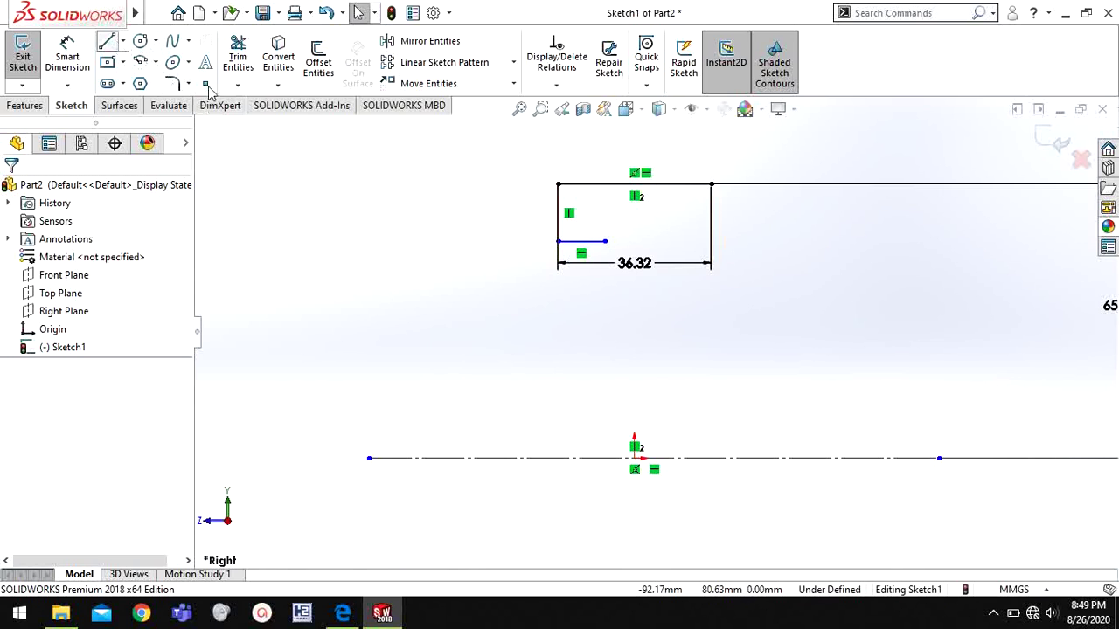
- Draw a vertical construction line from the origin to the midpoint of the upper line
key("l")
left_click(636, 460)
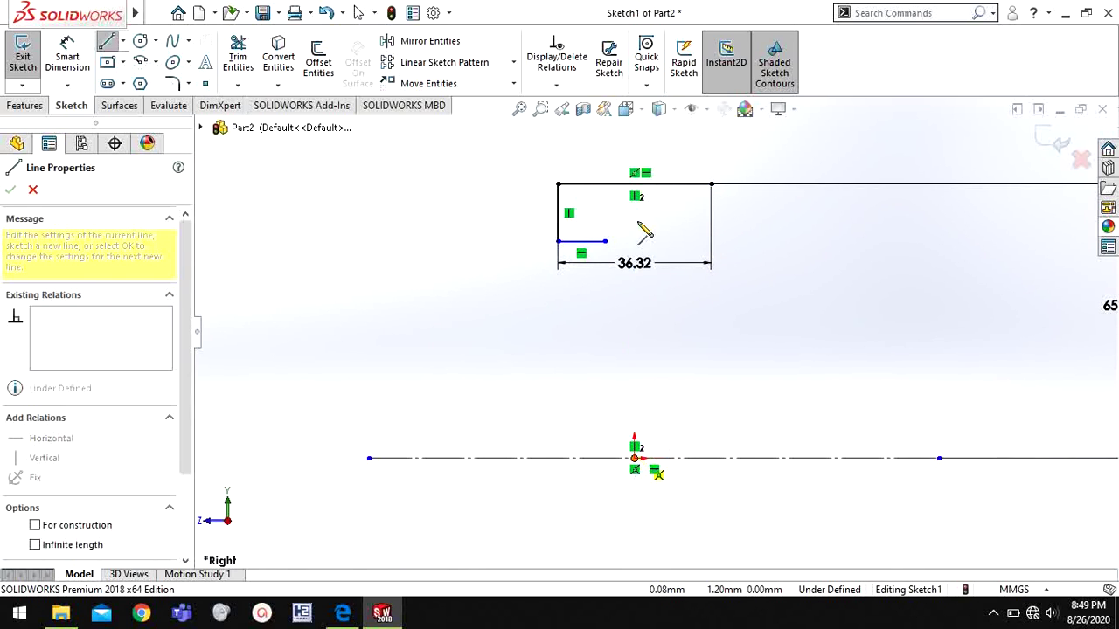
left_click(637, 186)
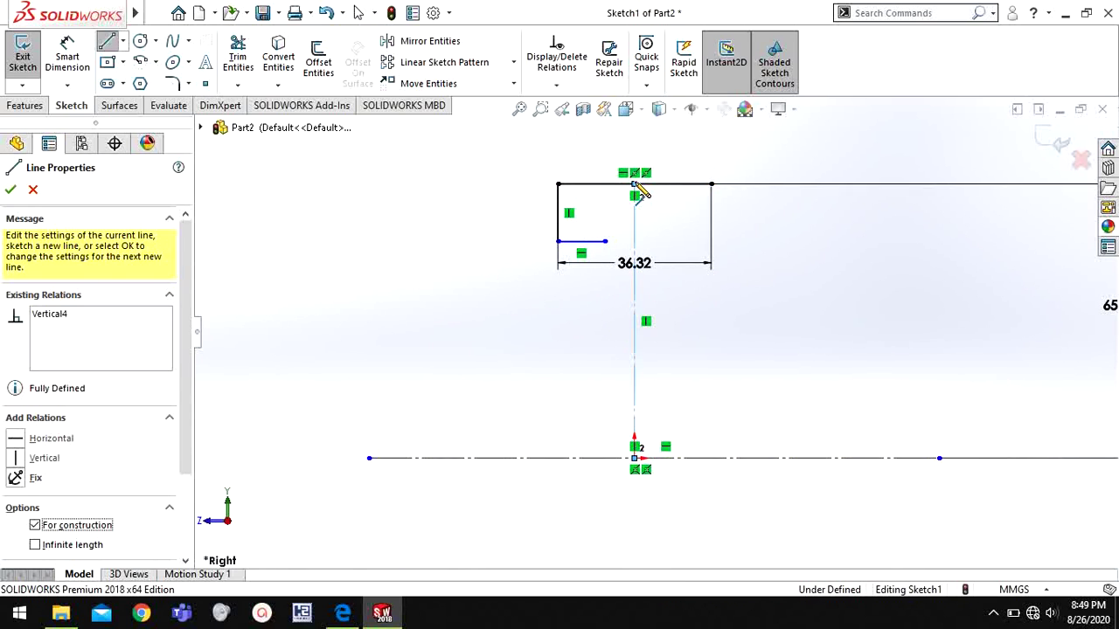
key("Escape")
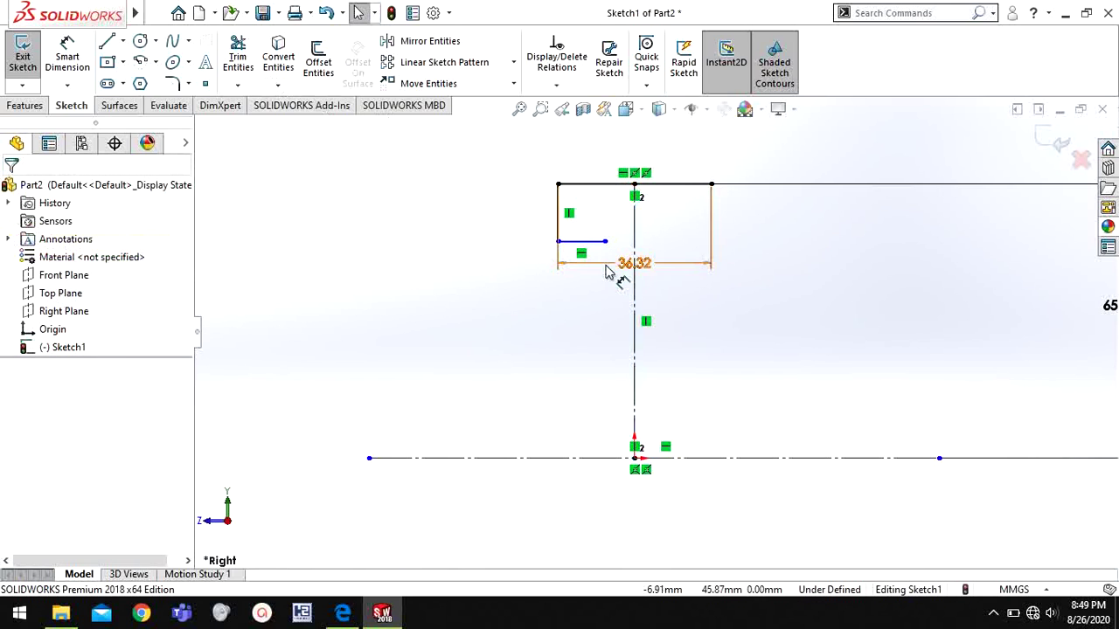
- Mirror the left vertical line and the short lower horizontal line about the vertical centerline, keeping the originals
left_click(573, 240)
left_click(558, 224)
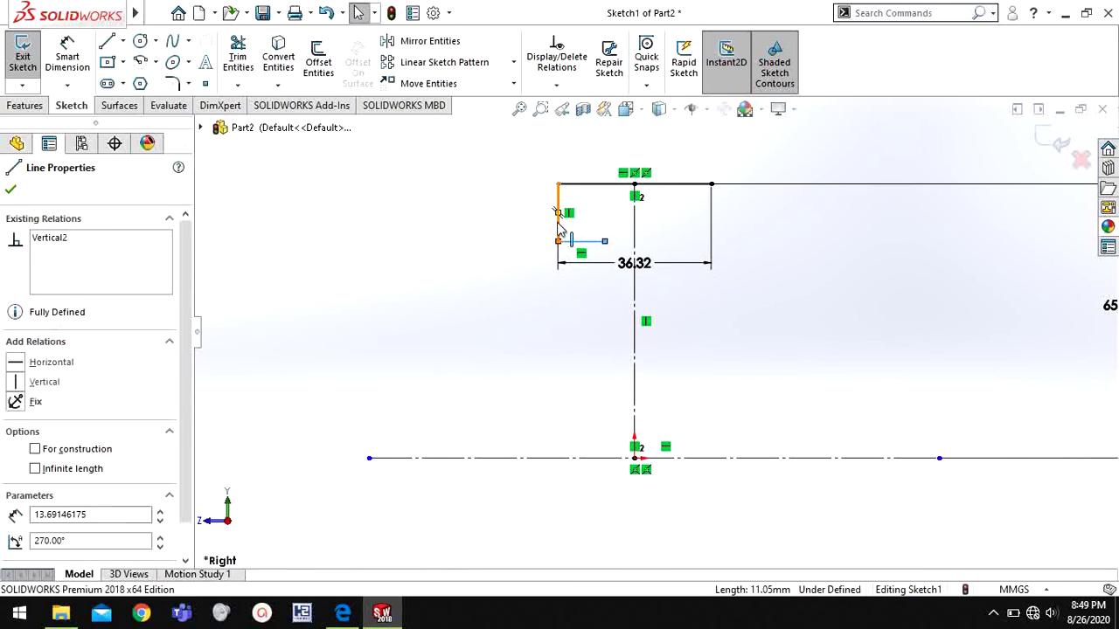
left_click(566, 240, "ctrl")
left_click(395, 43)
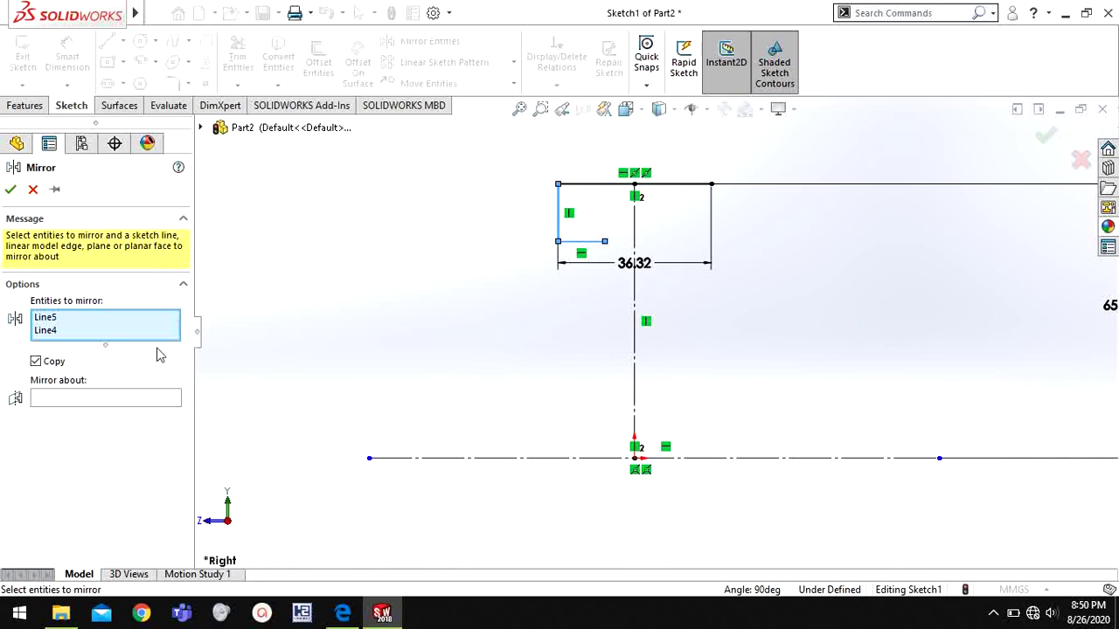
left_click(131, 400)
left_click(635, 345)
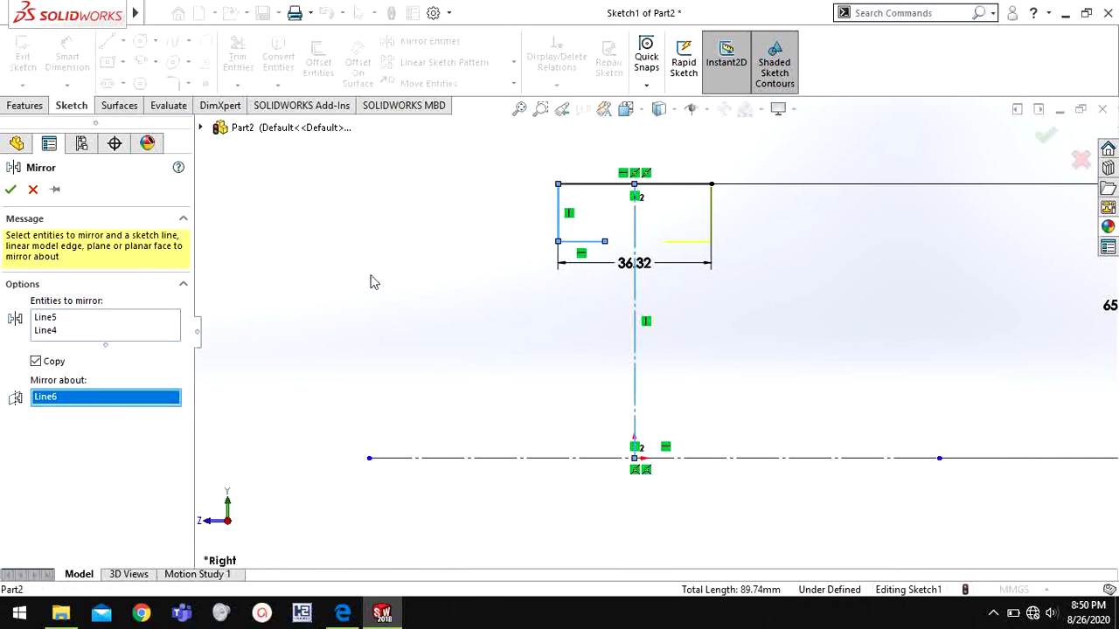
right_click(370, 277)
left_click(364, 383)
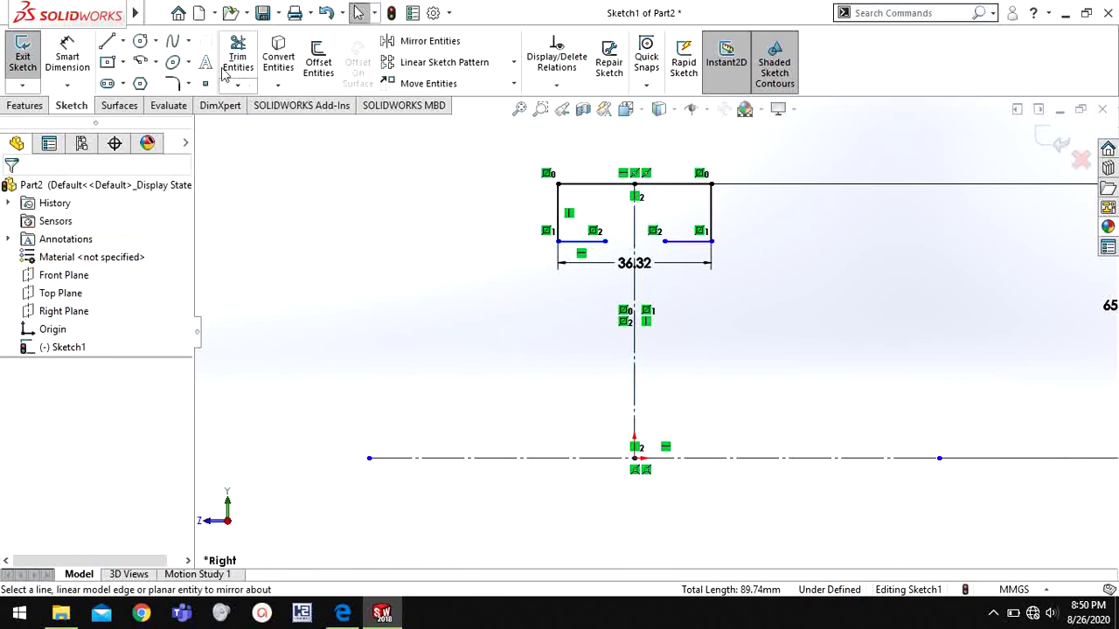
- Close the profile with an upward-bulging 3 Point Arc of about 10 mm radius between the inner ends of the short lower lines
left_click(155, 64)
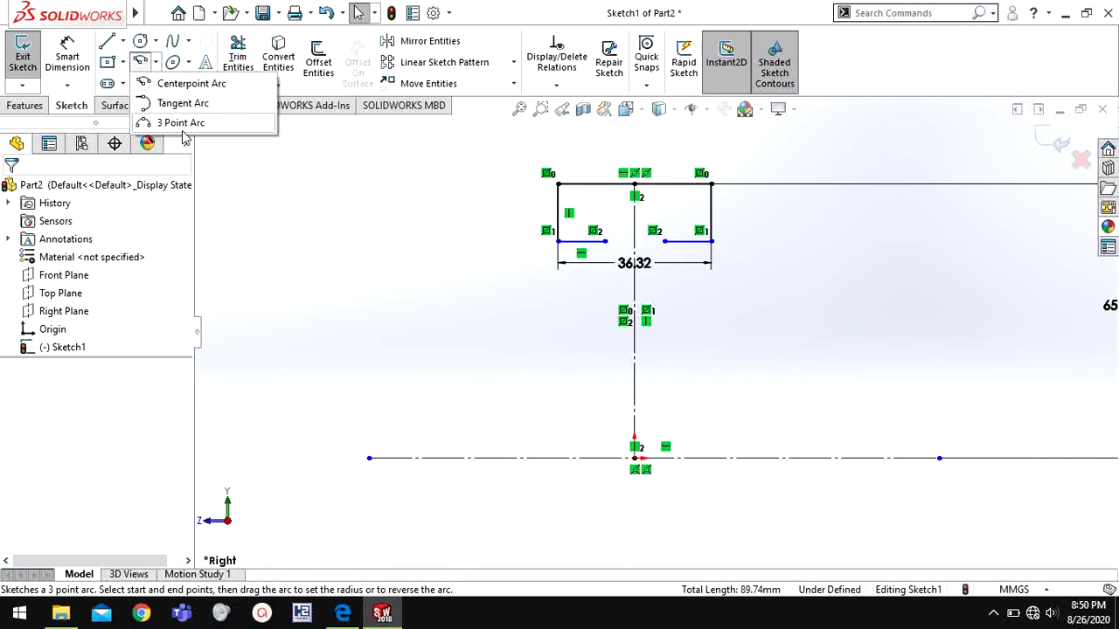
scroll(591, 232, "down", 3)
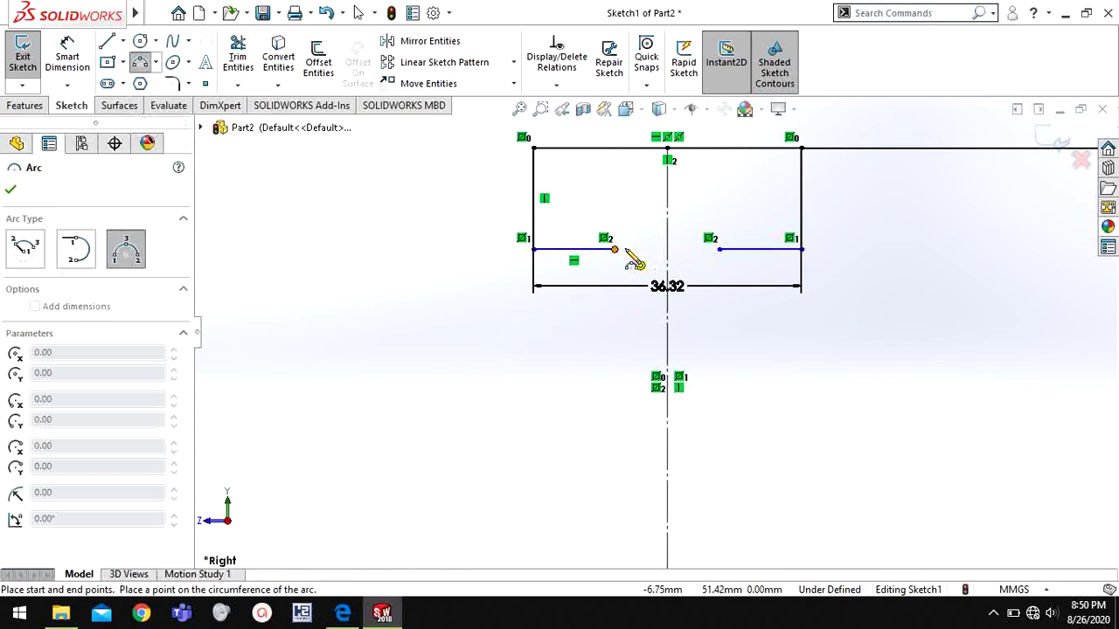
left_click(615, 250)
left_click(719, 250)
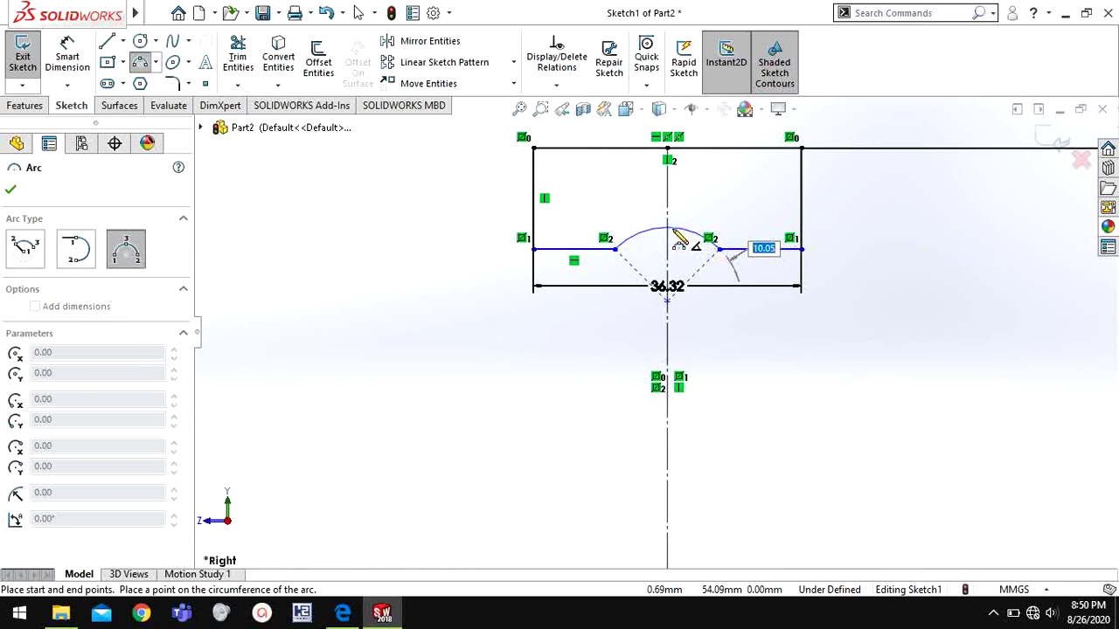
left_click(680, 238)
right_click(759, 372)
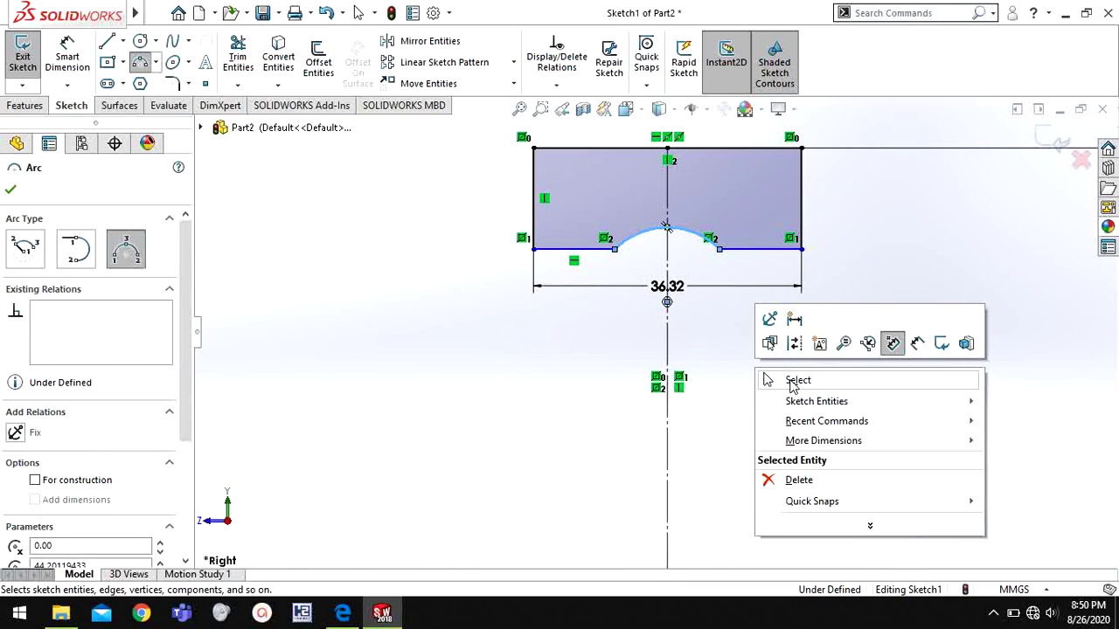
left_click(791, 385)
- Dimension the arc at the bottom of the profile with a radius of 12 mm
left_click(68, 54)
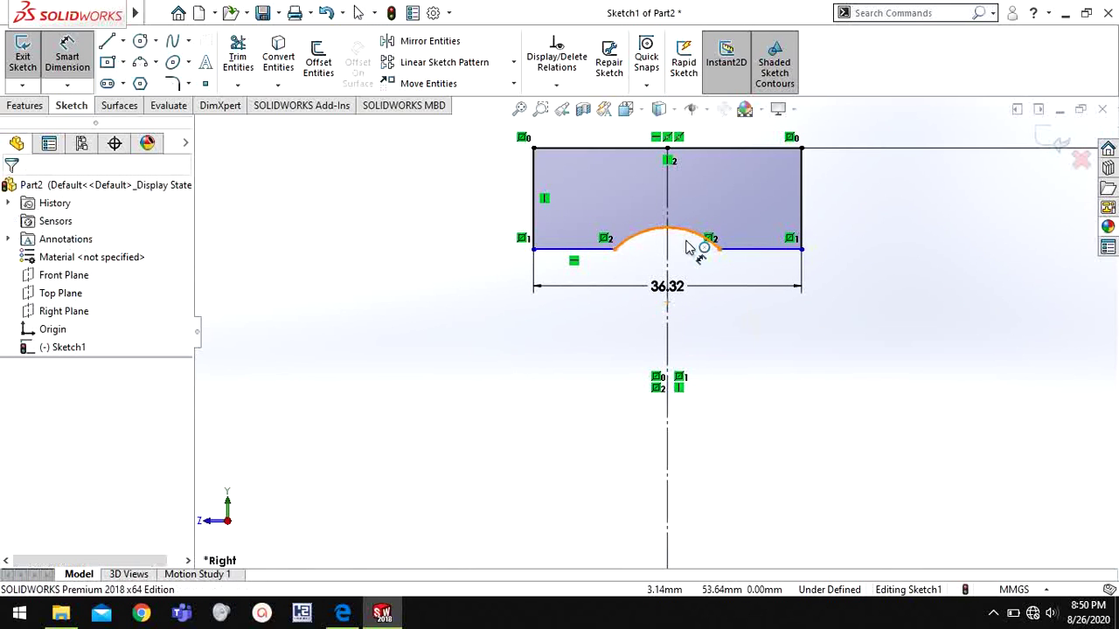
left_click(686, 247)
left_click(617, 358)
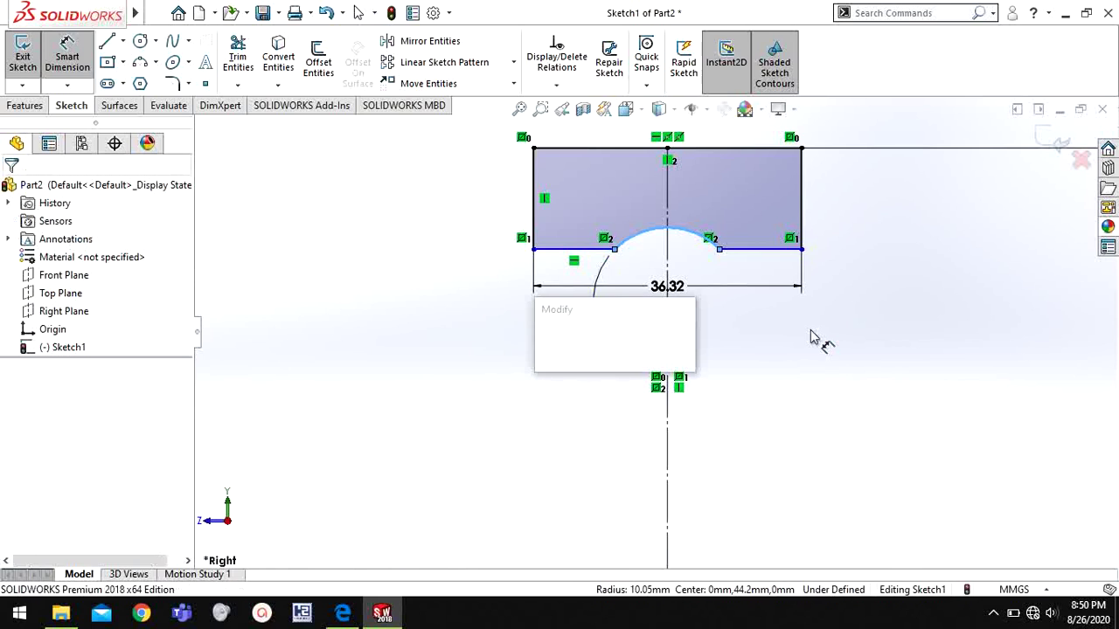
type("12")
key("Return")
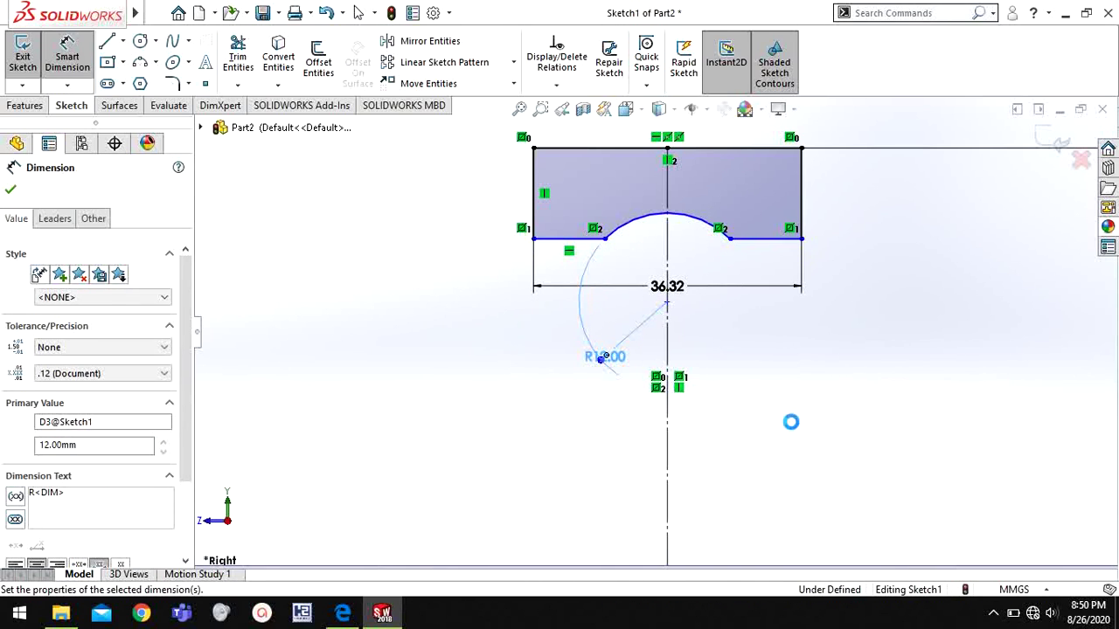
- Dimension the distance between the profile's short lower line and the horizontal centerline as 53 mm
left_click(786, 242)
scroll(838, 405, "up", 4)
left_click(805, 474)
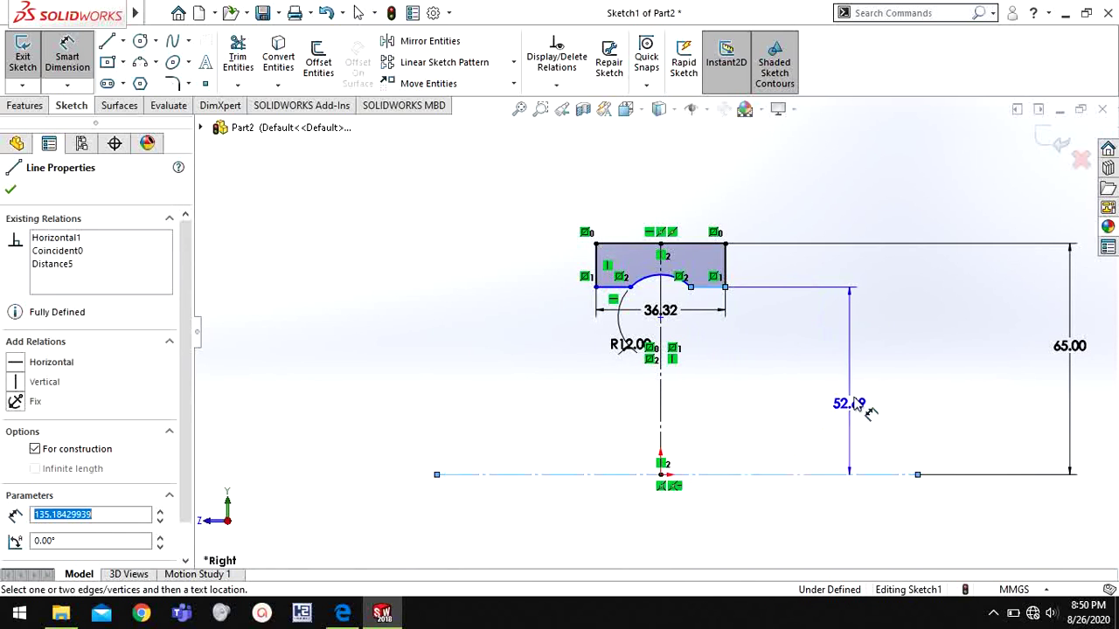
left_click(861, 395)
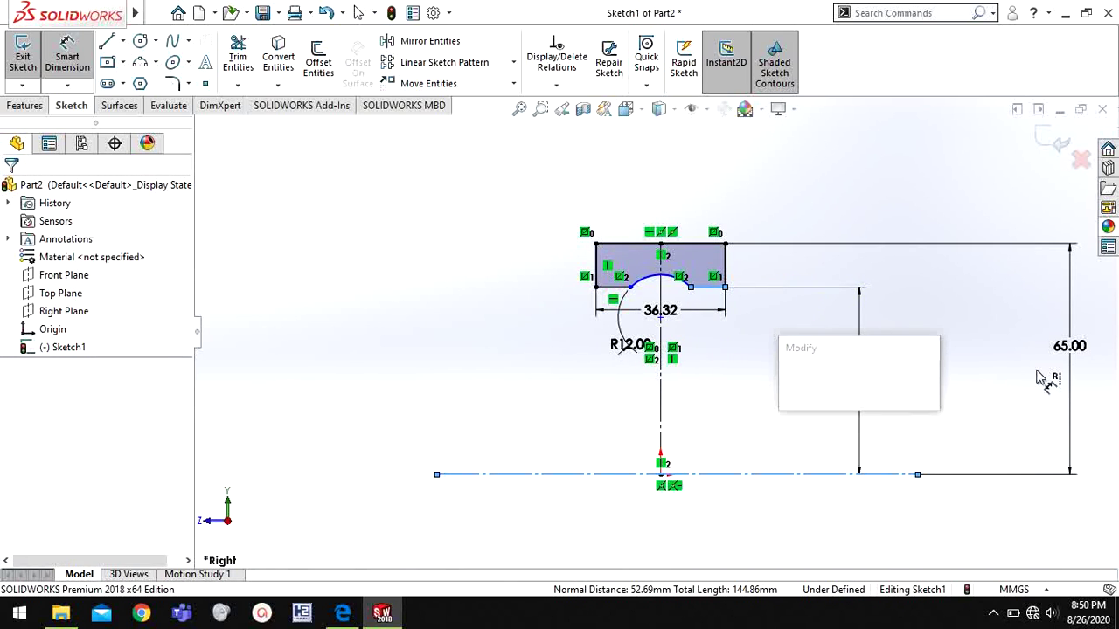
type("53")
key("Return")
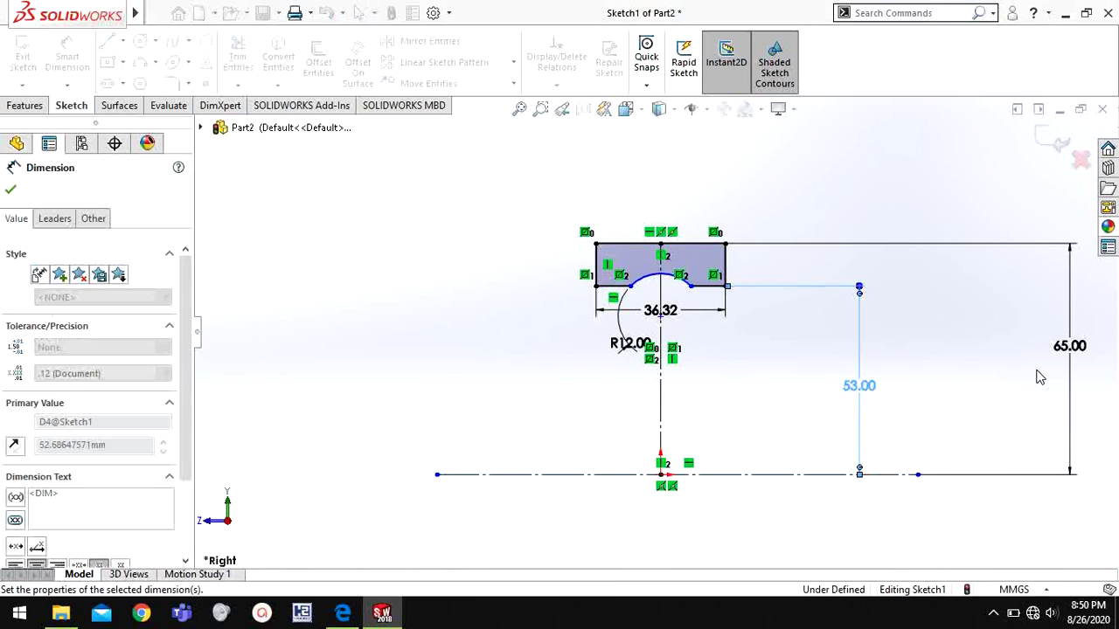
- Dimension the vertical distance from the groove arc's center to the profile's short lower line as 8 mm
scroll(704, 320, "down", 5)
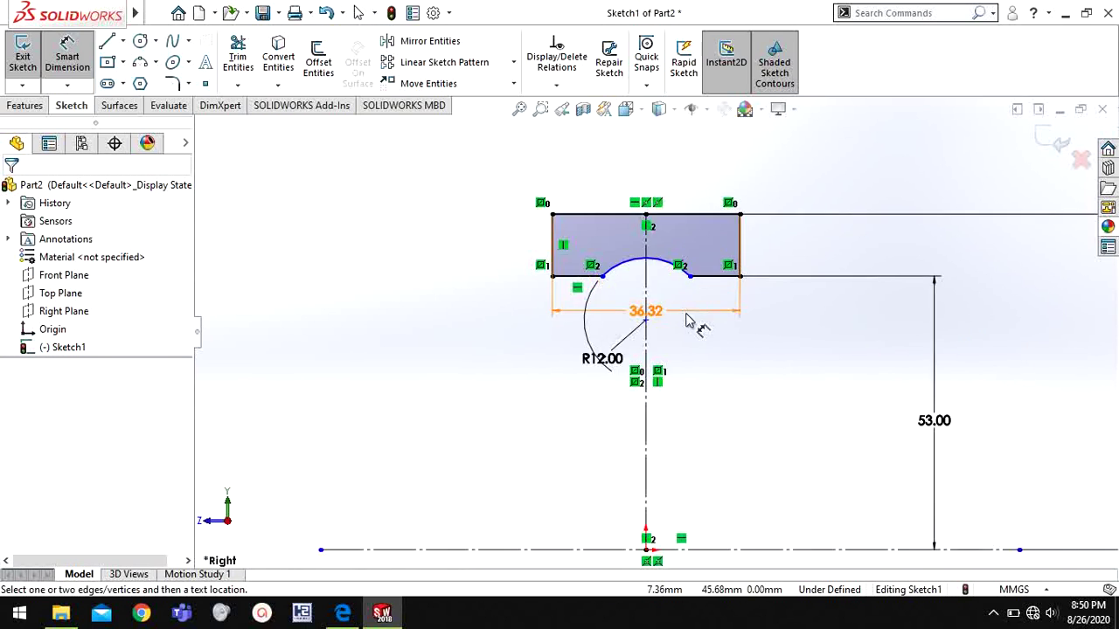
left_click(611, 331)
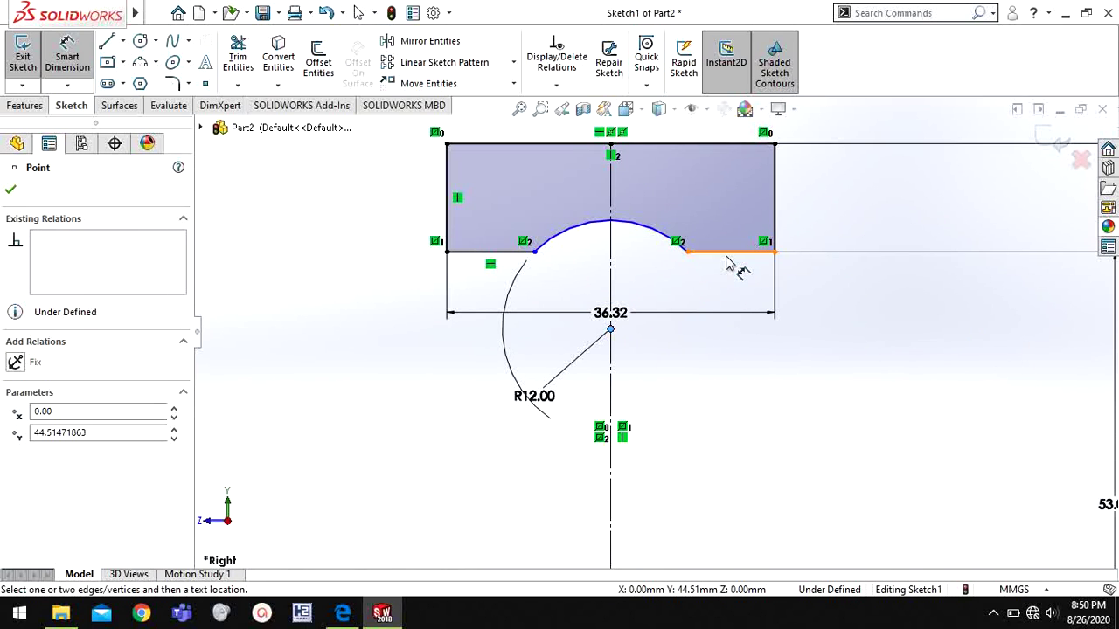
left_click(727, 262)
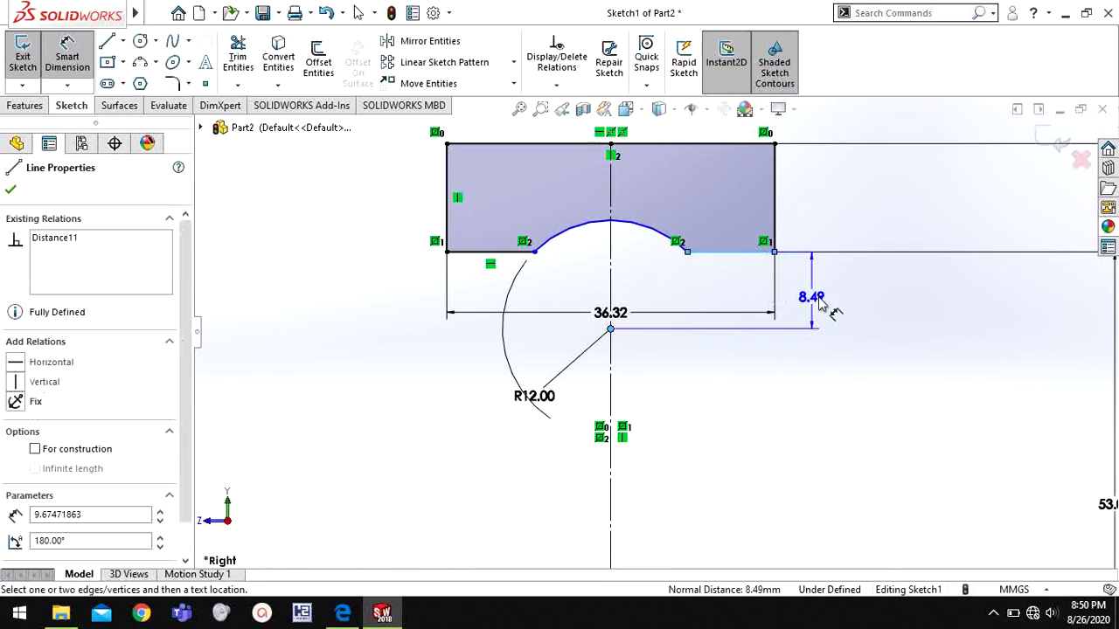
left_click(846, 308)
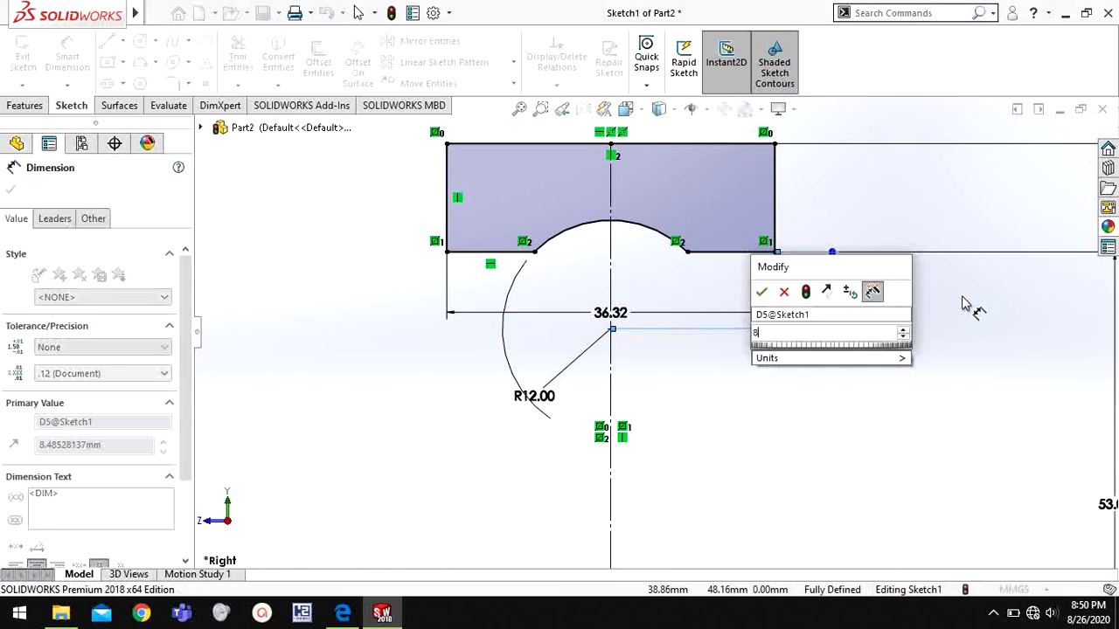
type("8")
key("Return")
right_click(793, 411)
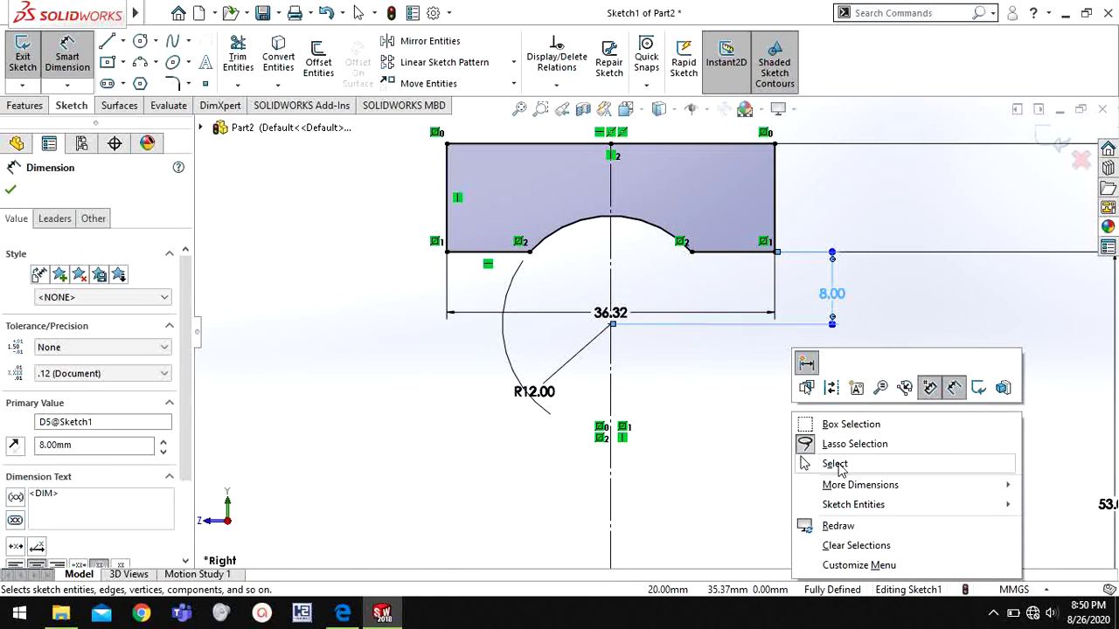
left_click(838, 465)
scroll(712, 417, "up", 2)
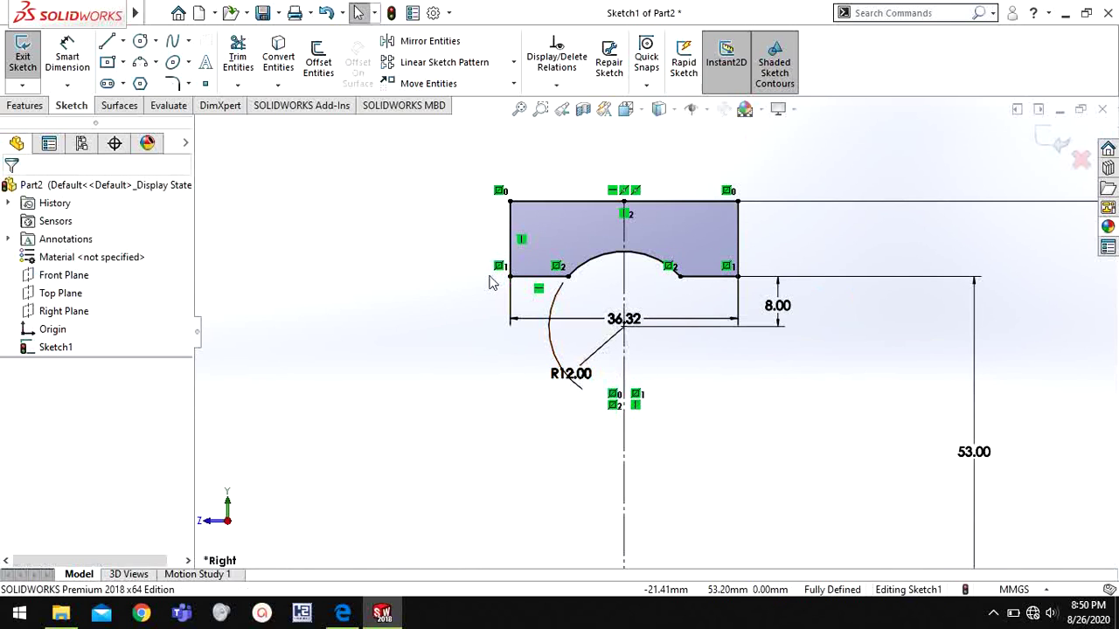
- Revolve the ring profile 360 degrees about the horizontal centerline
left_click(22, 106)
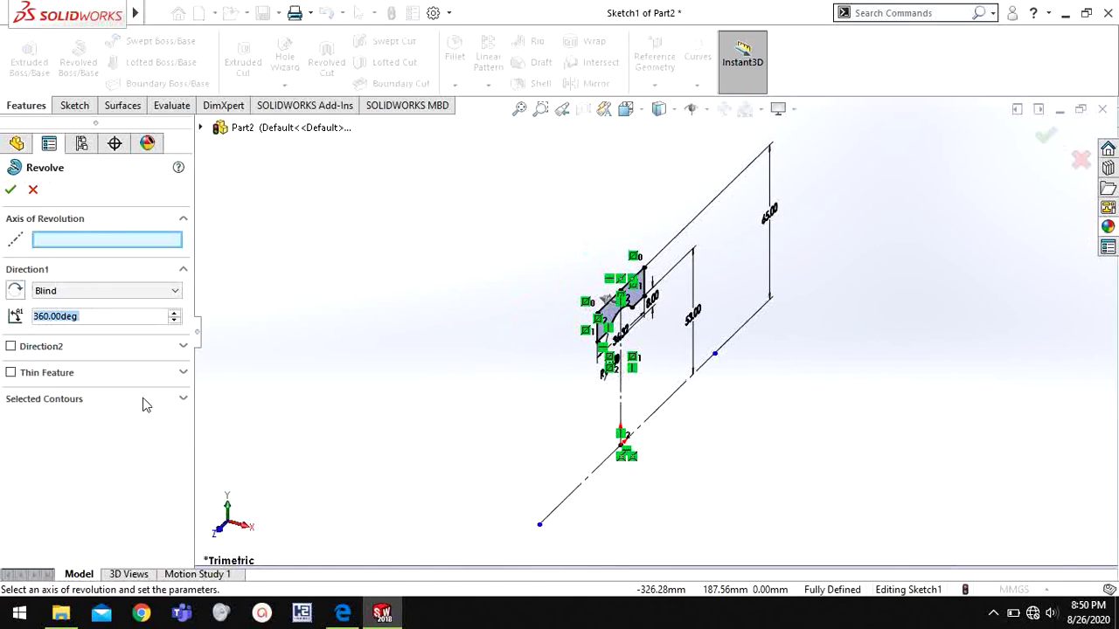
left_click(145, 401)
left_click(114, 239)
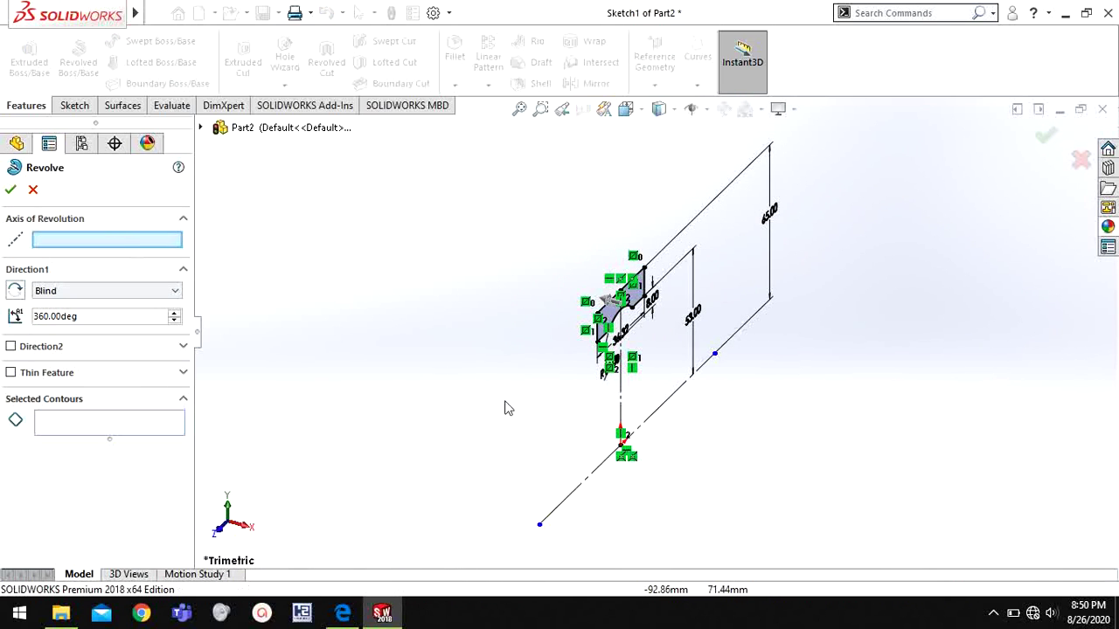
left_click(582, 488)
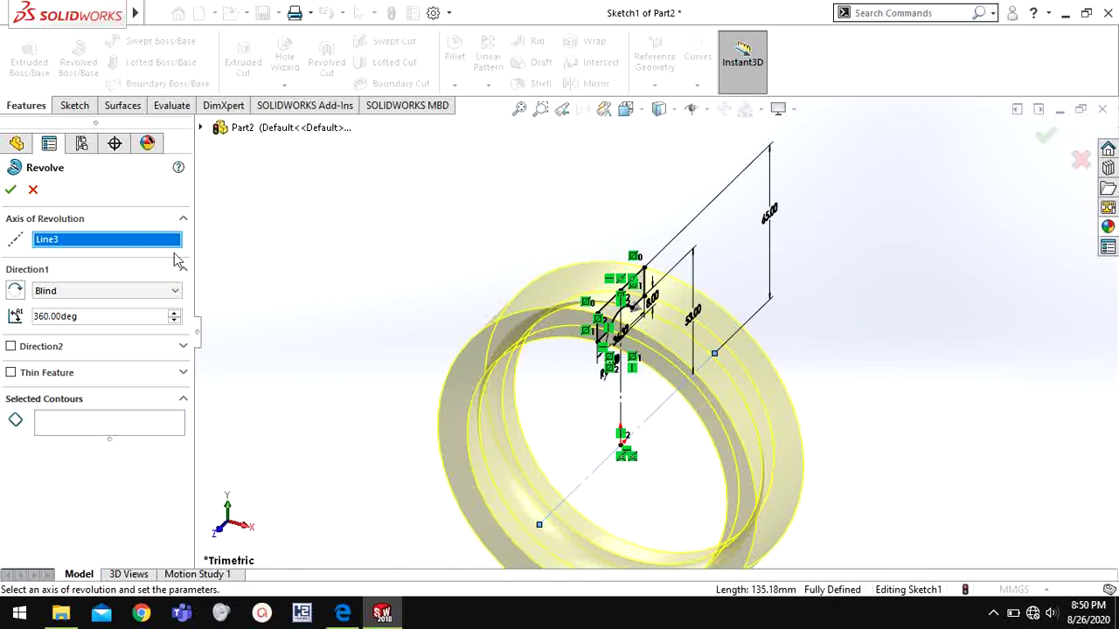
left_click(11, 190)
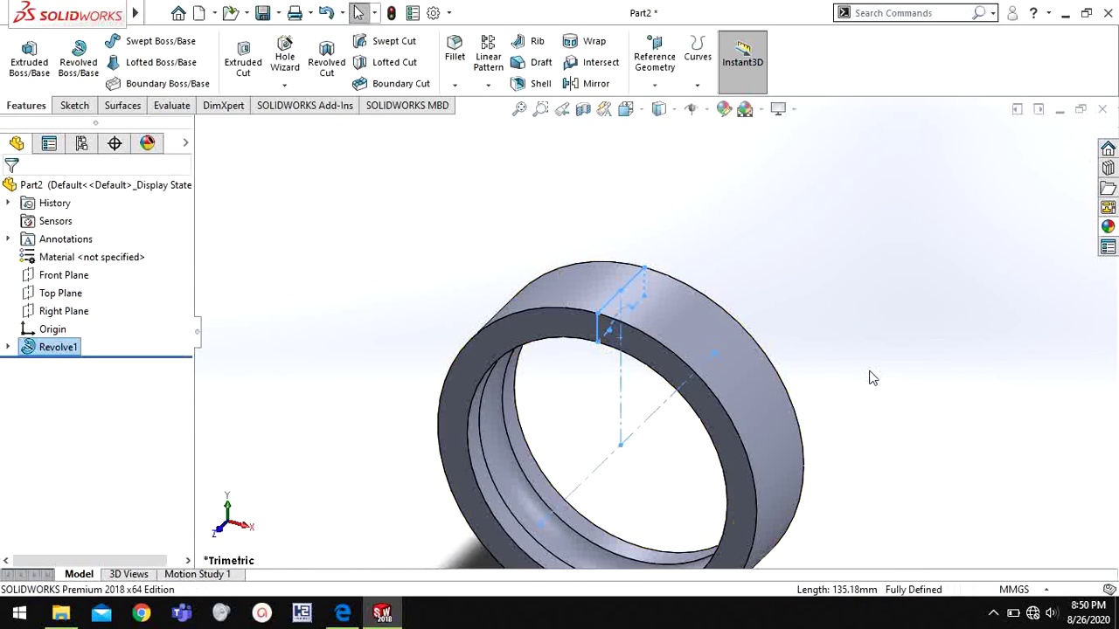
- Chamfer both edges of the ring's outer cylindrical face with a 2.10 mm distance at 45 degrees
left_click(454, 85)
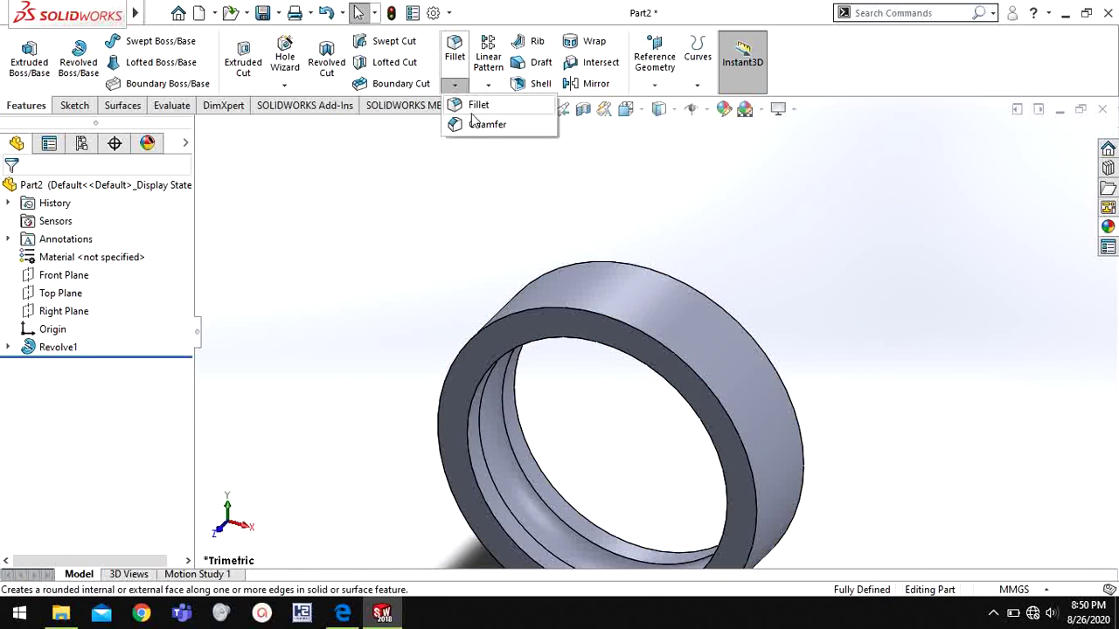
left_click(482, 125)
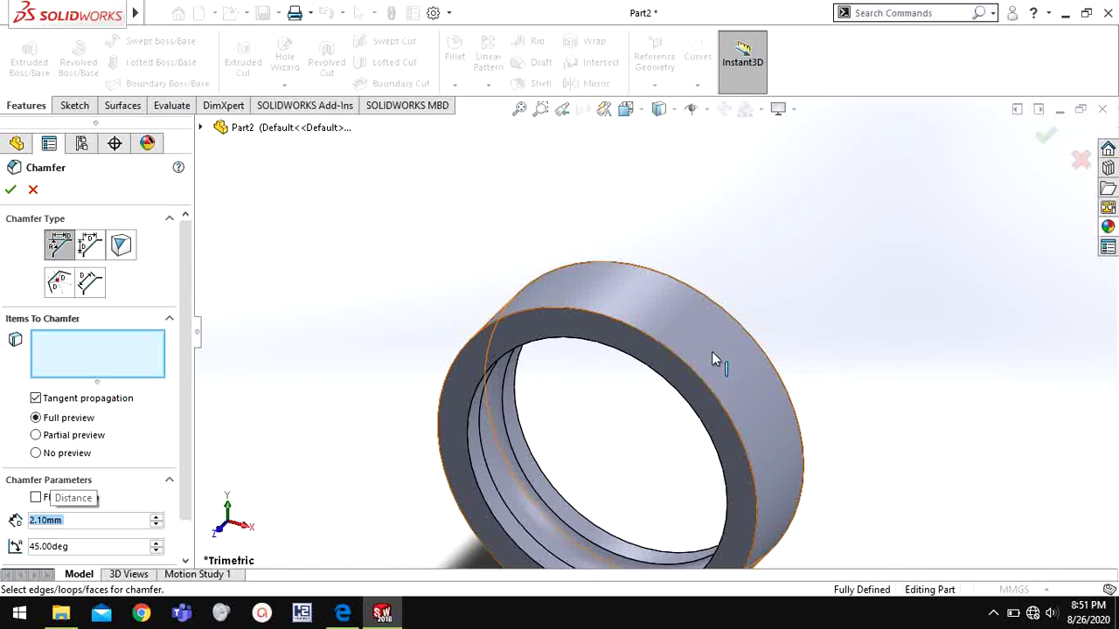
left_click(735, 365)
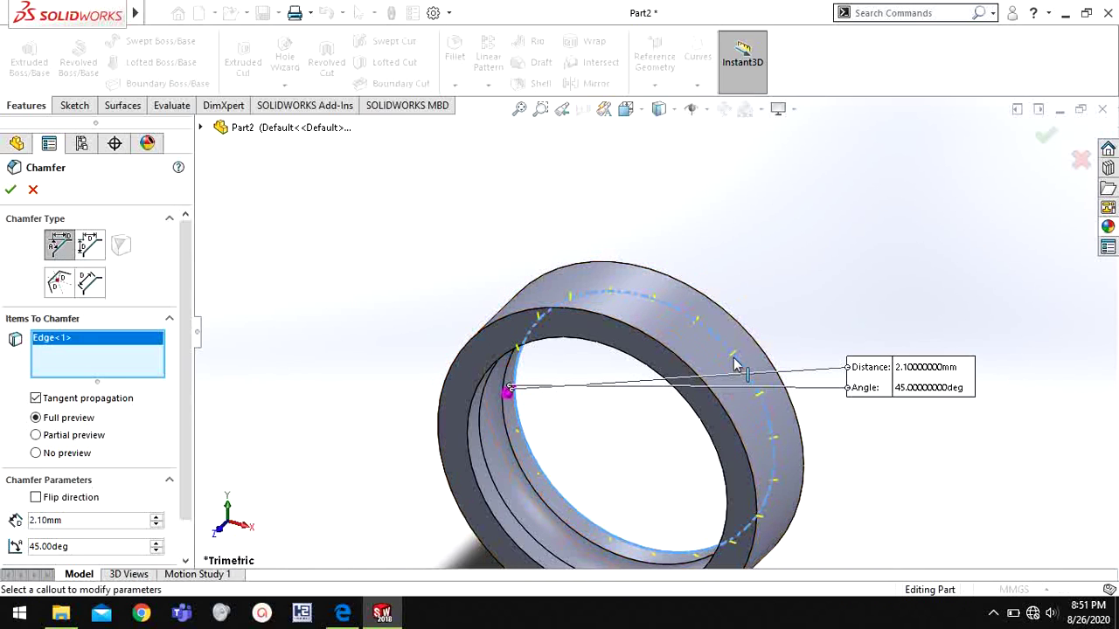
right_click(114, 371)
left_click(157, 379)
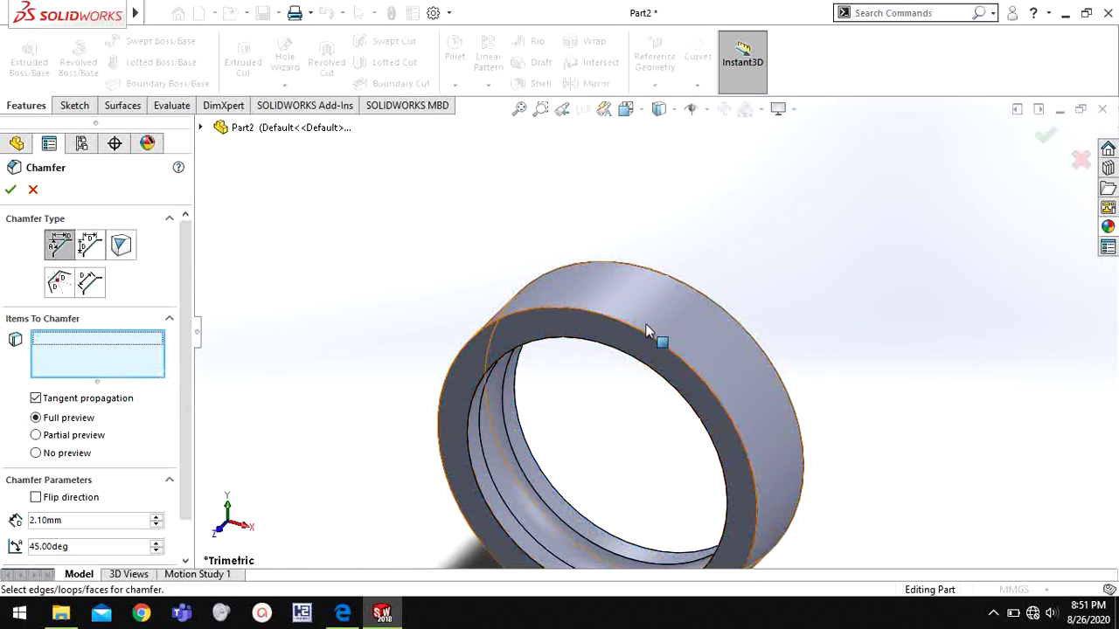
left_click(646, 323)
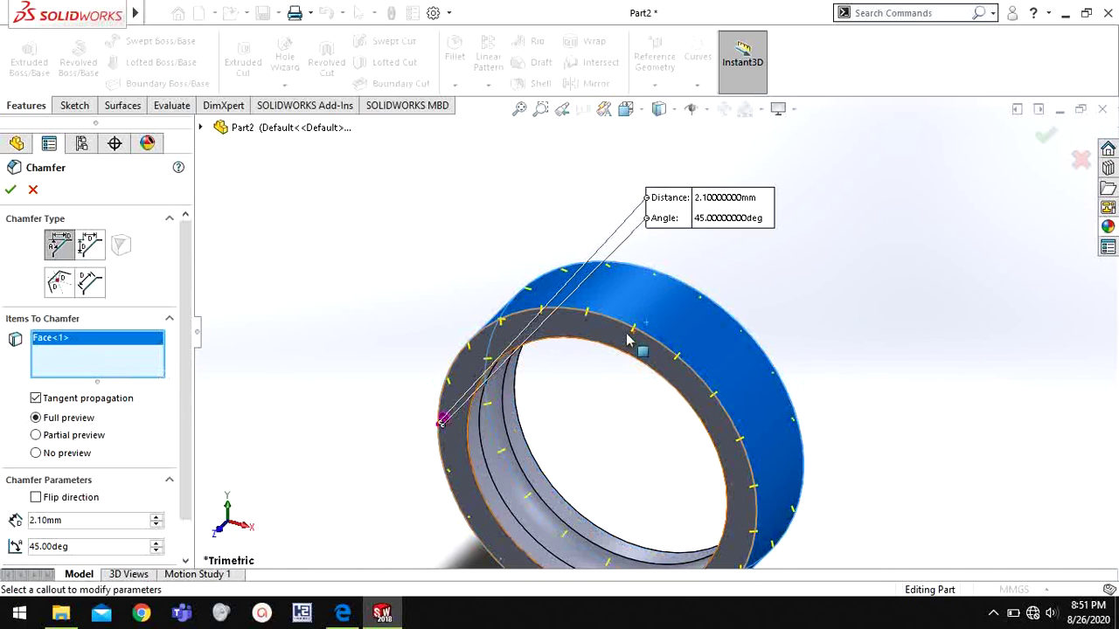
left_click(10, 189)
- Save the part to the Desktop as "outer ring"
middle_click_drag(844, 297, 641, 382)
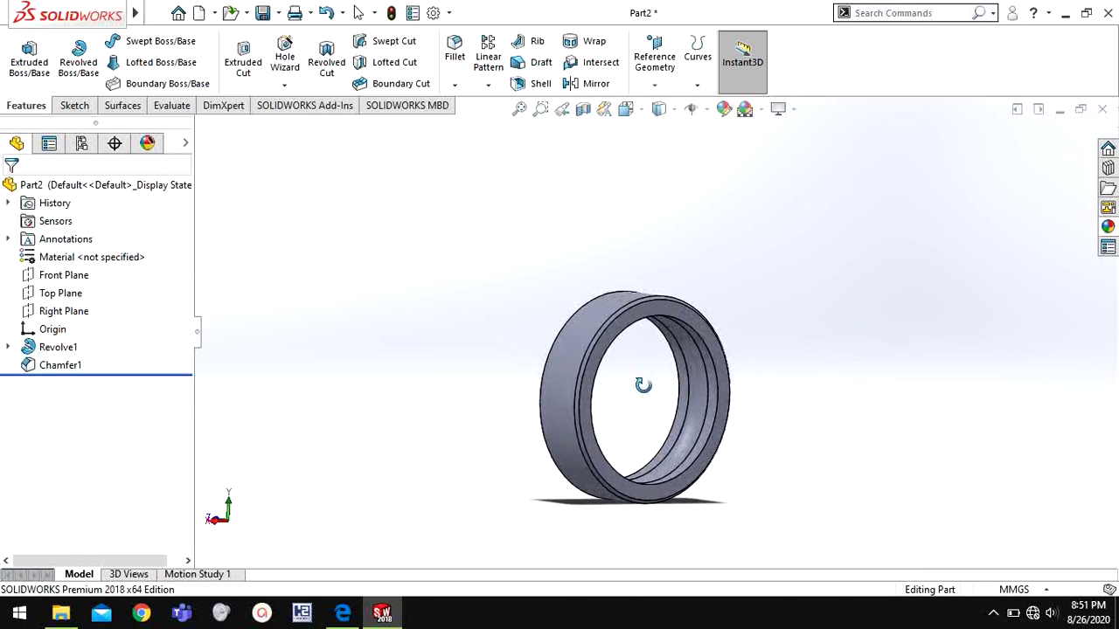
left_click(278, 12)
left_click(295, 52)
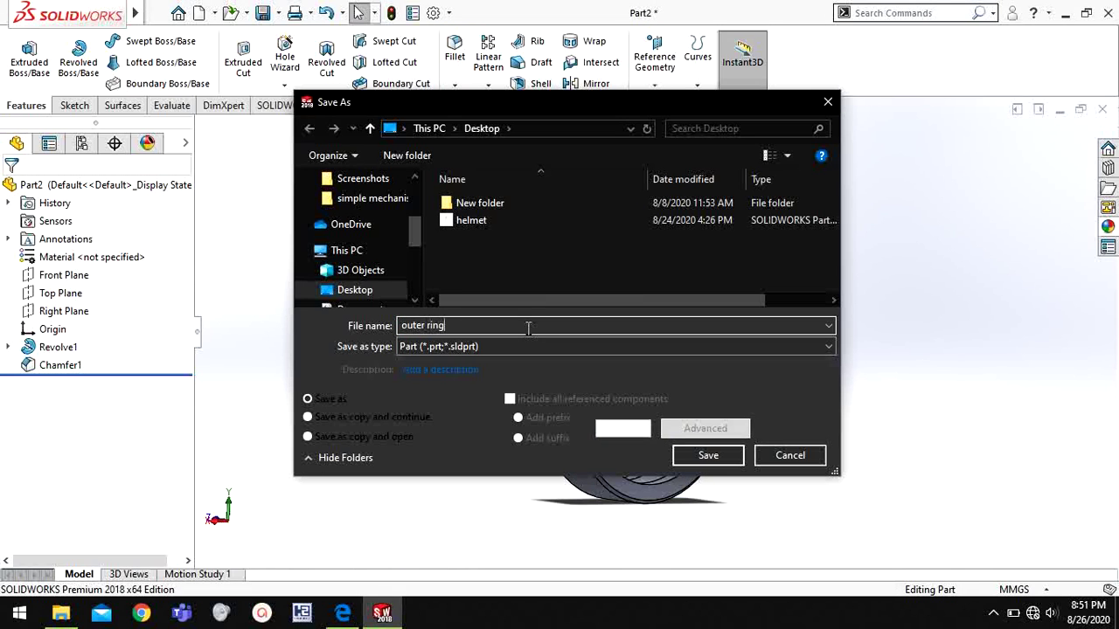
key("Return")
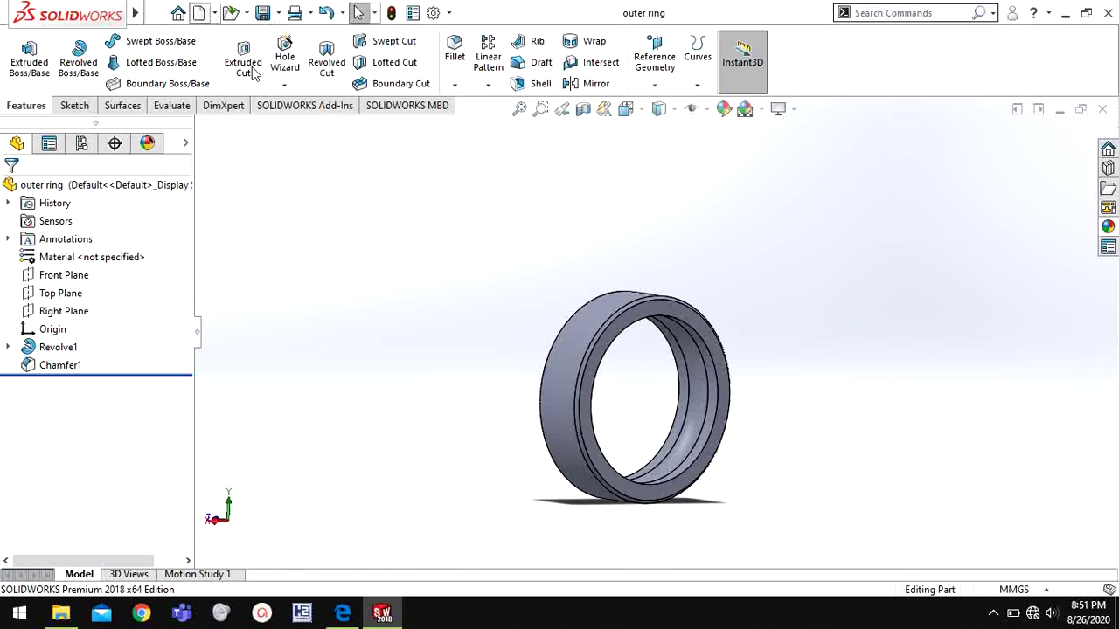
- Create a new part document and start a sketch on the Right Plane
key("ctrl+n")
left_click(637, 473)
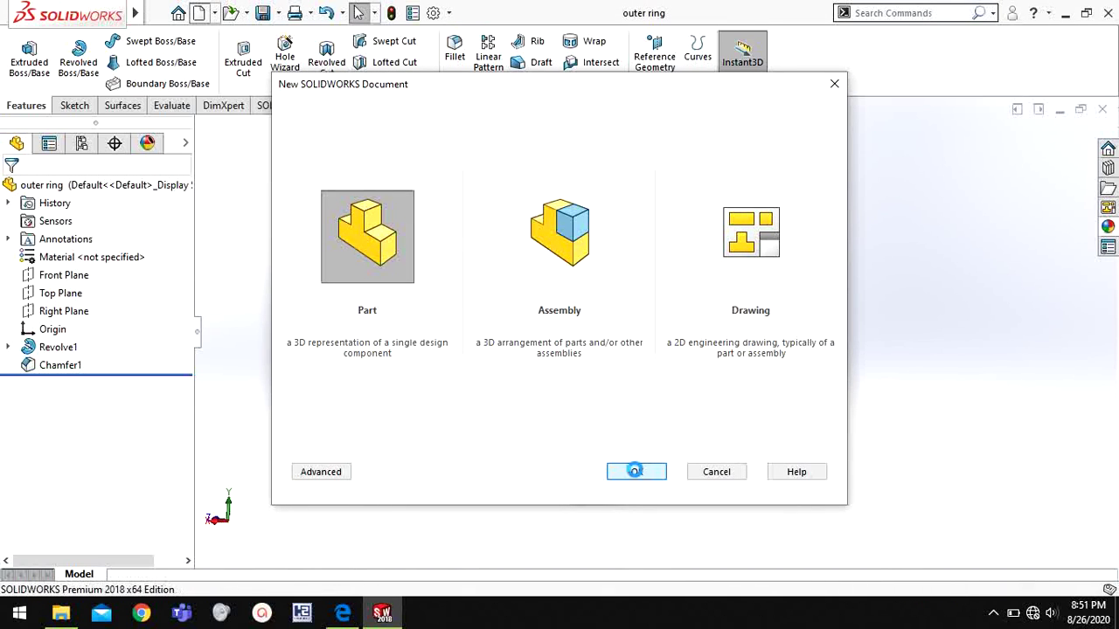
right_click(65, 311)
left_click(103, 285)
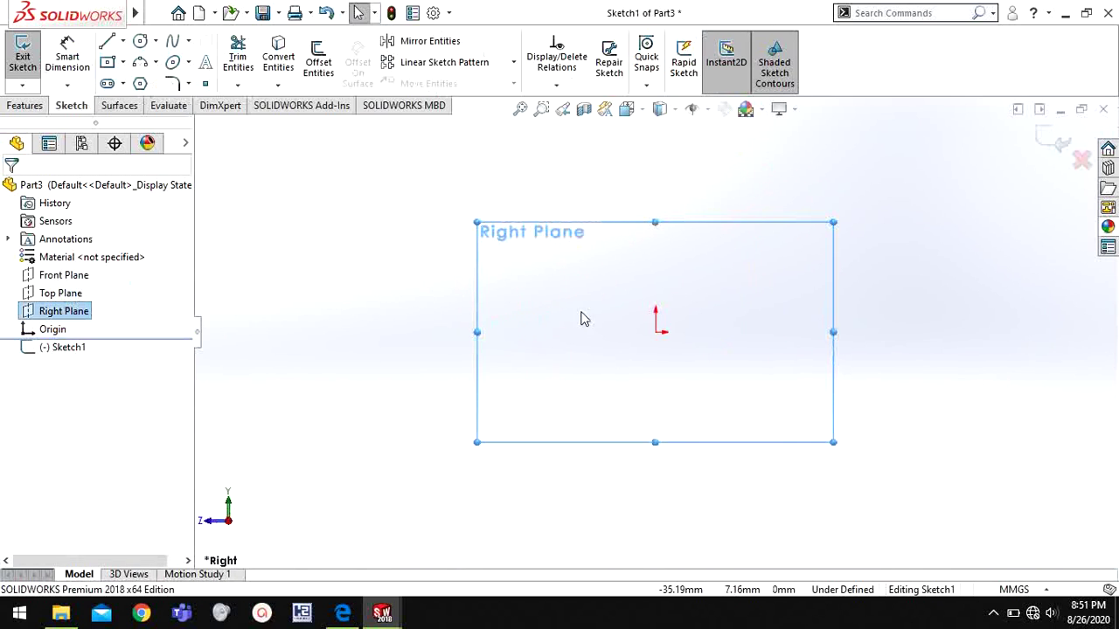
- Draw a horizontal and a vertical construction line crossing at the origin
key("l")
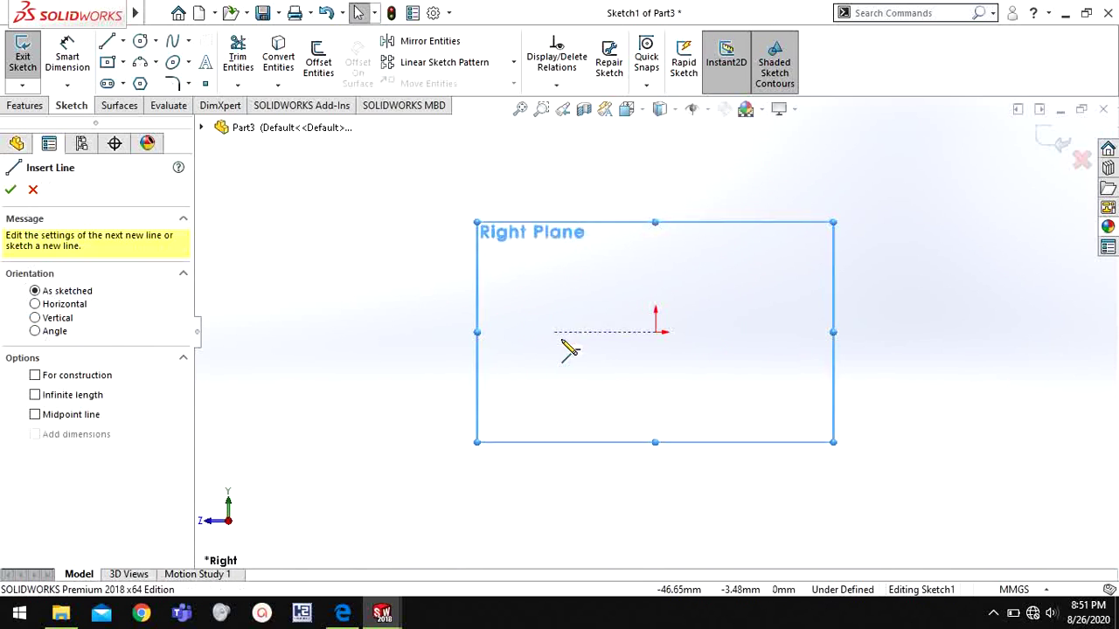
left_click(570, 332)
left_click(766, 333)
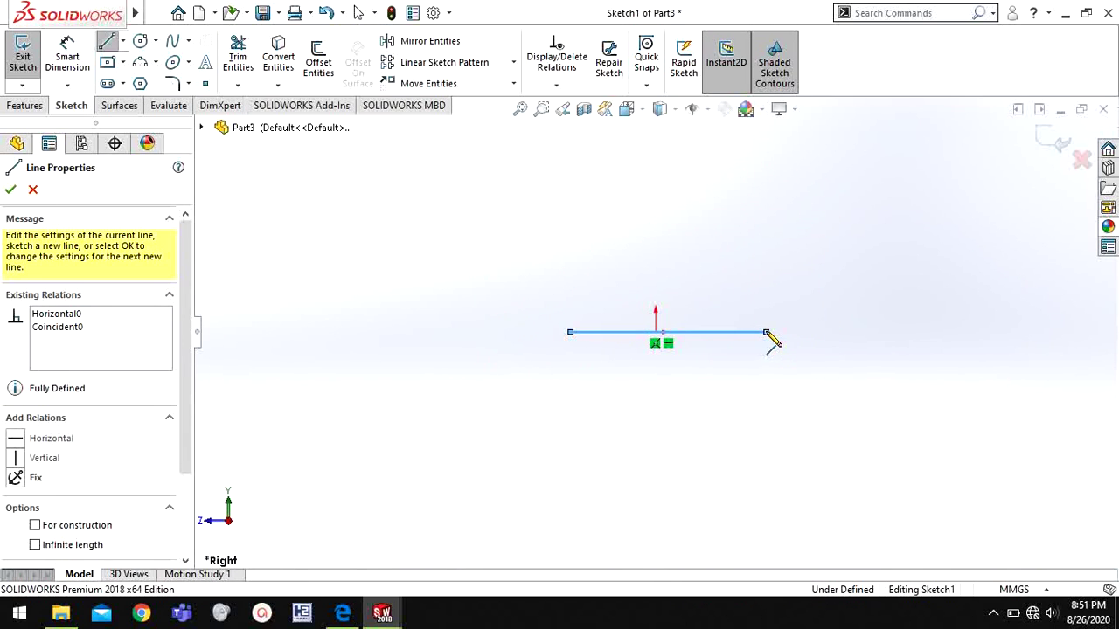
key("Escape")
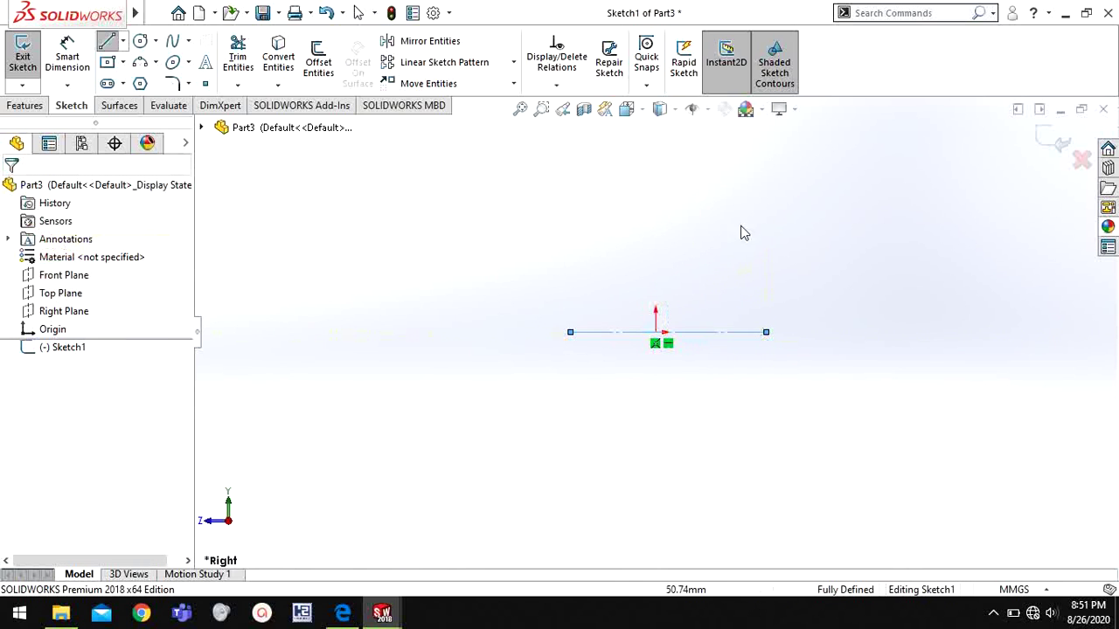
key("l")
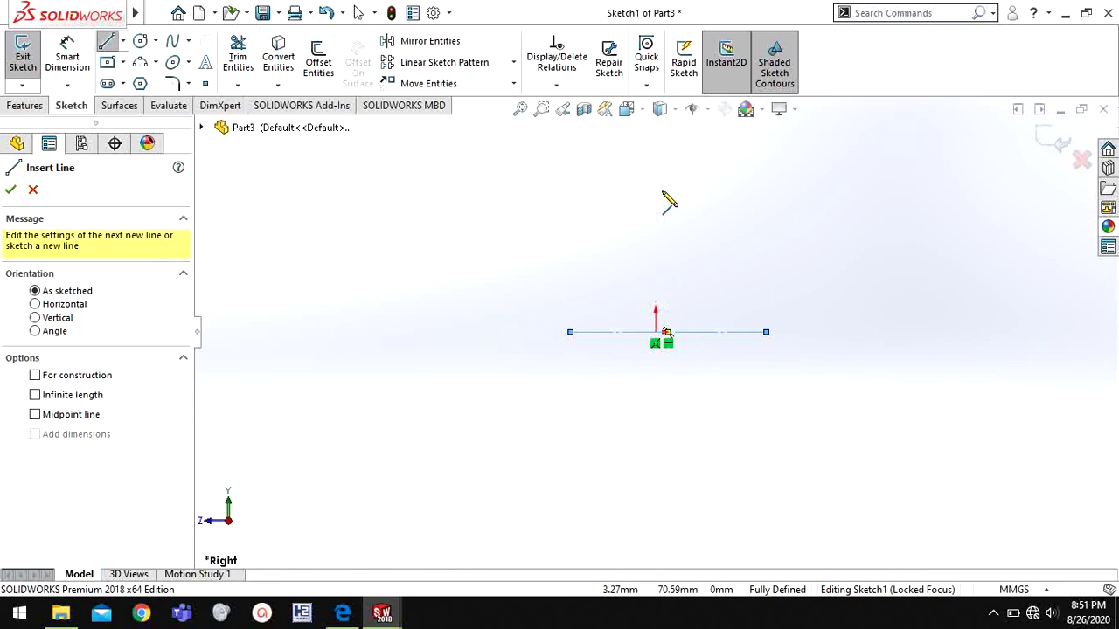
left_click(656, 192)
left_click(656, 409)
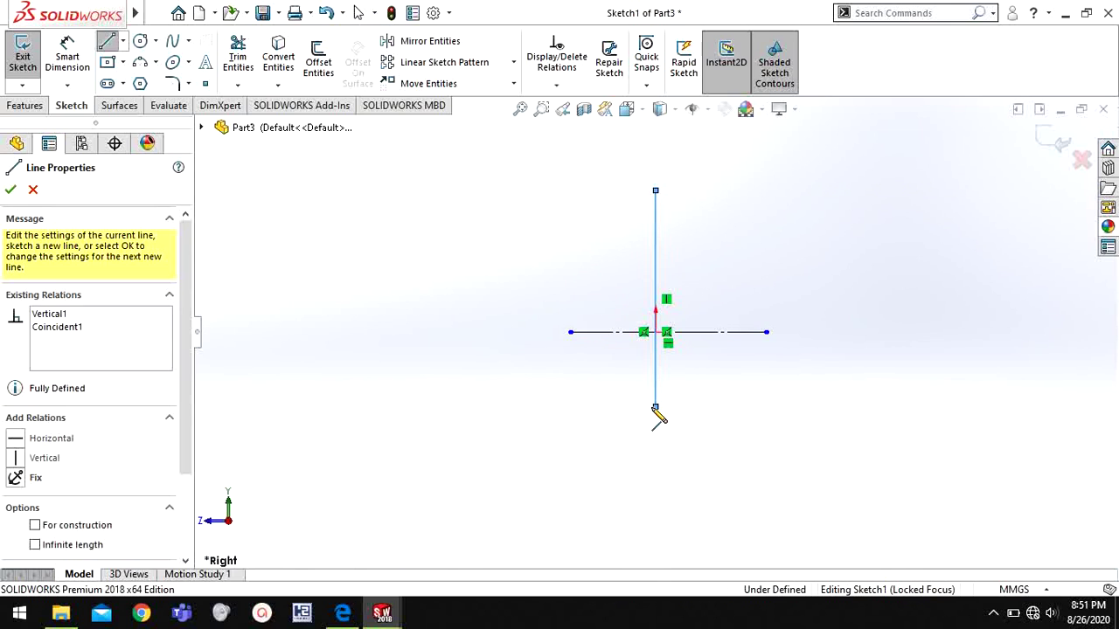
key("Escape")
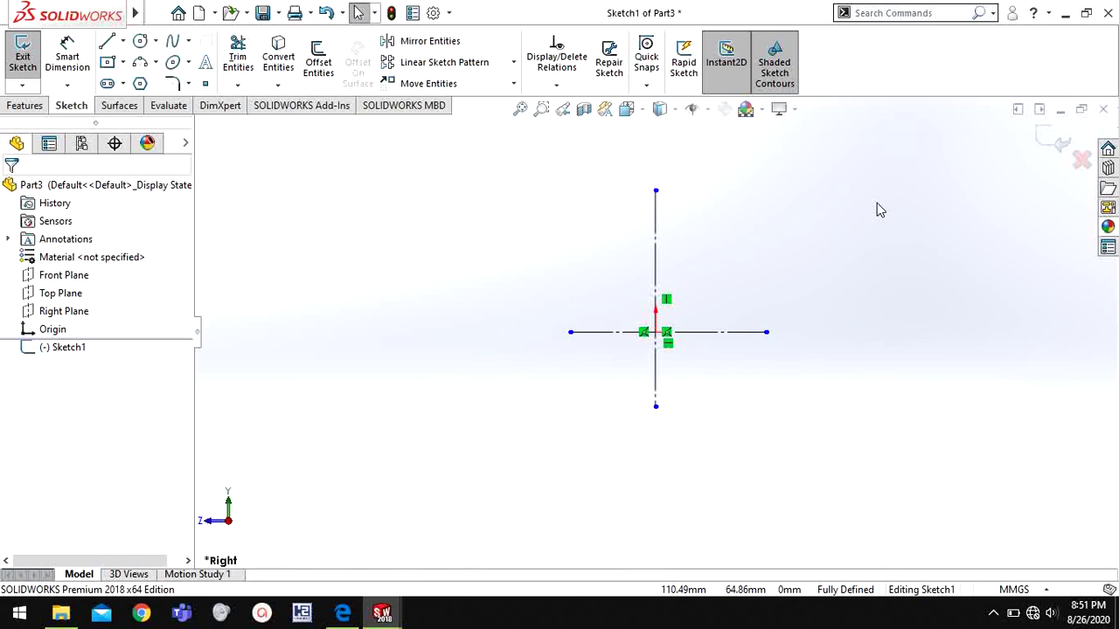
- Draw an open U-shaped profile of three lines across the vertical centerline, above the horizontal one, with sides about 17.5 mm tall
key("l")
scroll(678, 220, "down", 3)
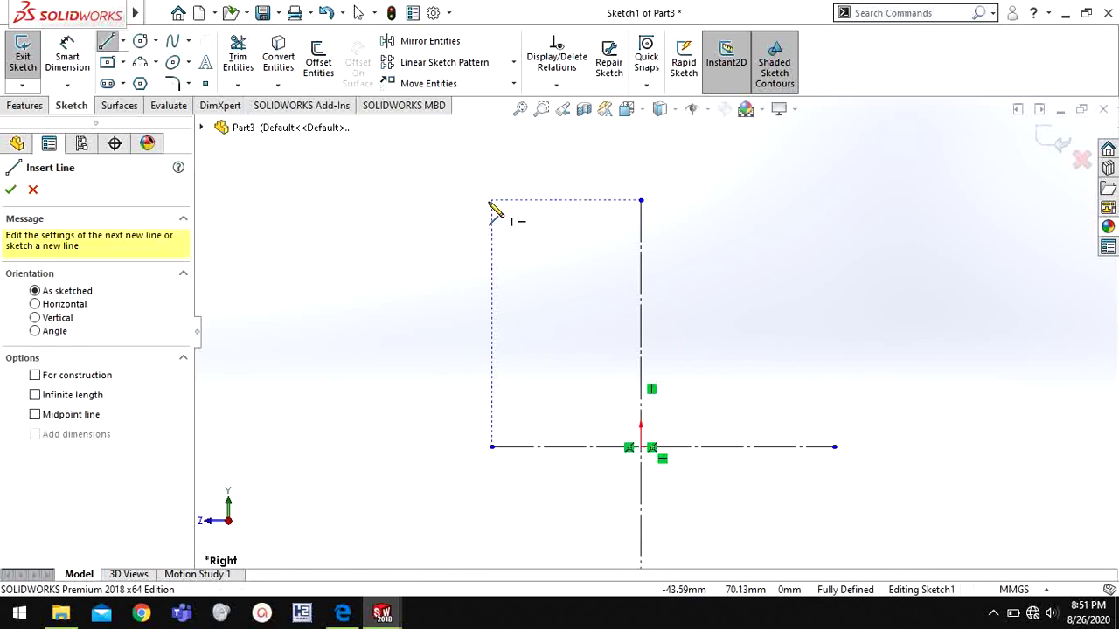
left_click_drag(507, 202, 507, 254)
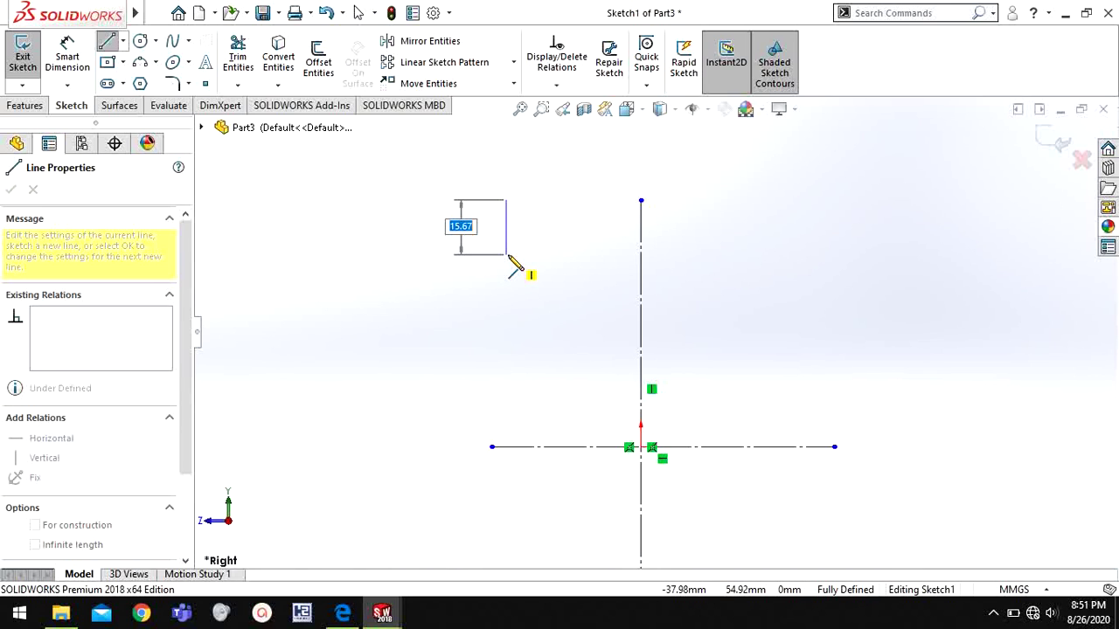
left_click_drag(508, 262, 508, 269)
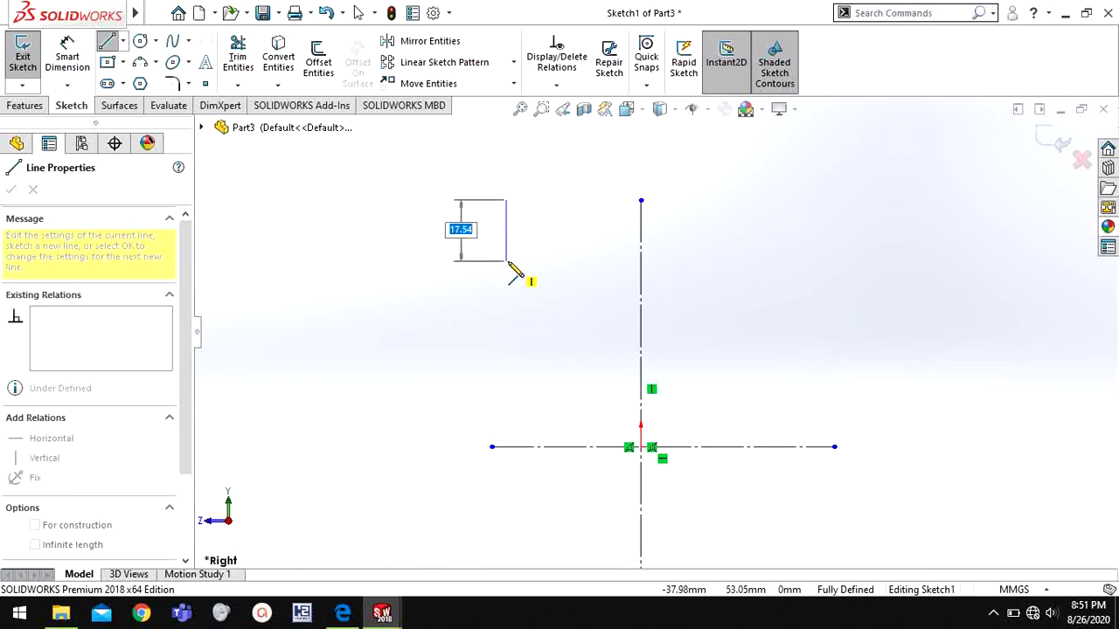
left_click(508, 262)
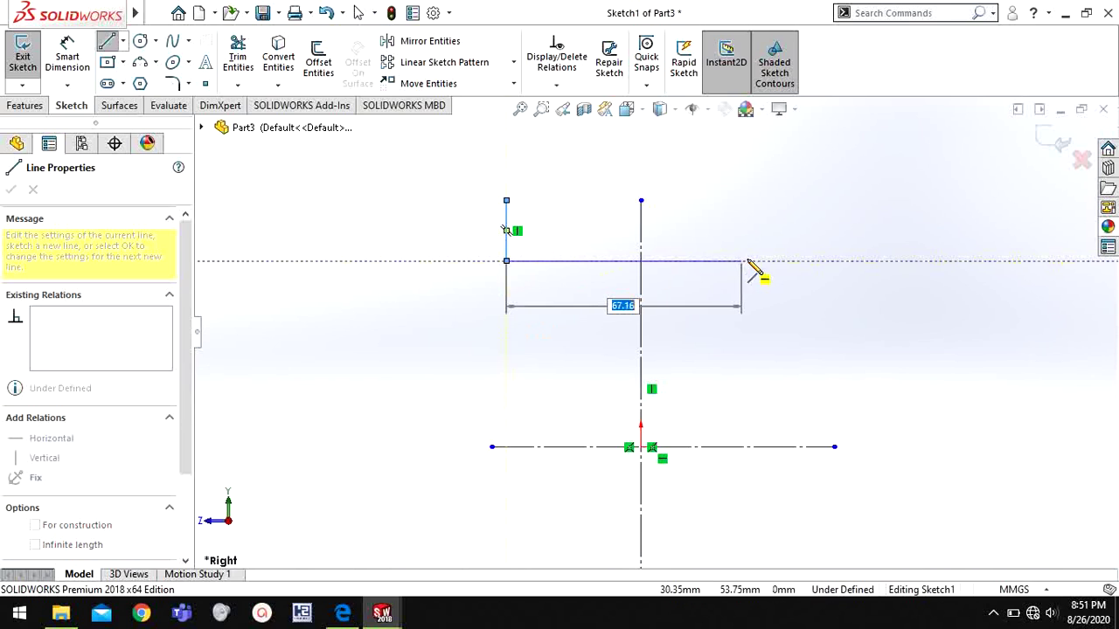
left_click(789, 260)
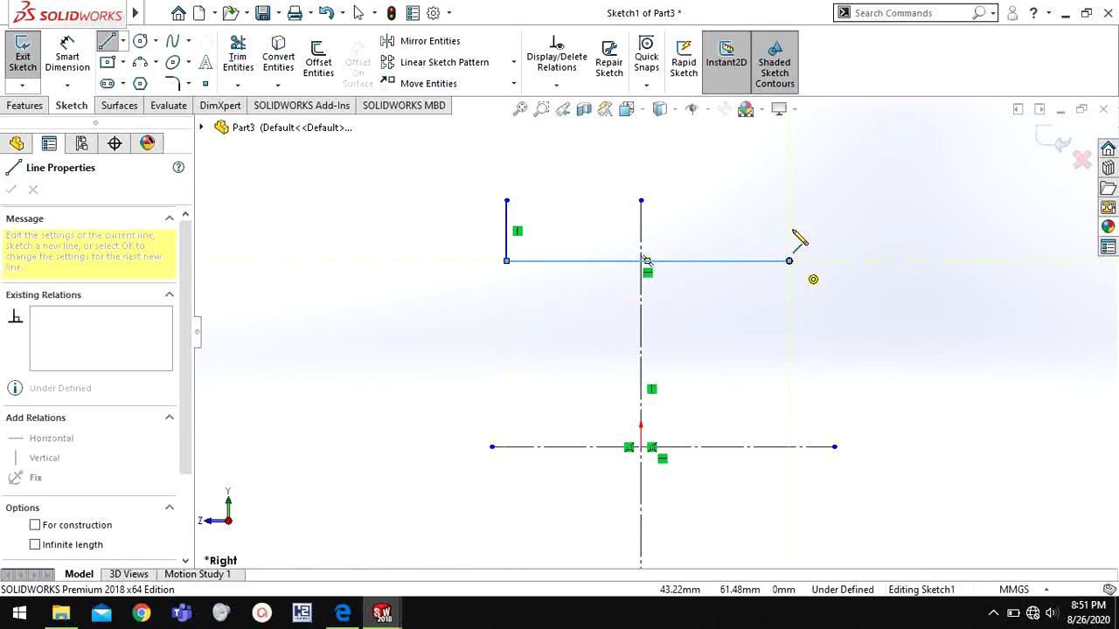
left_click(791, 201)
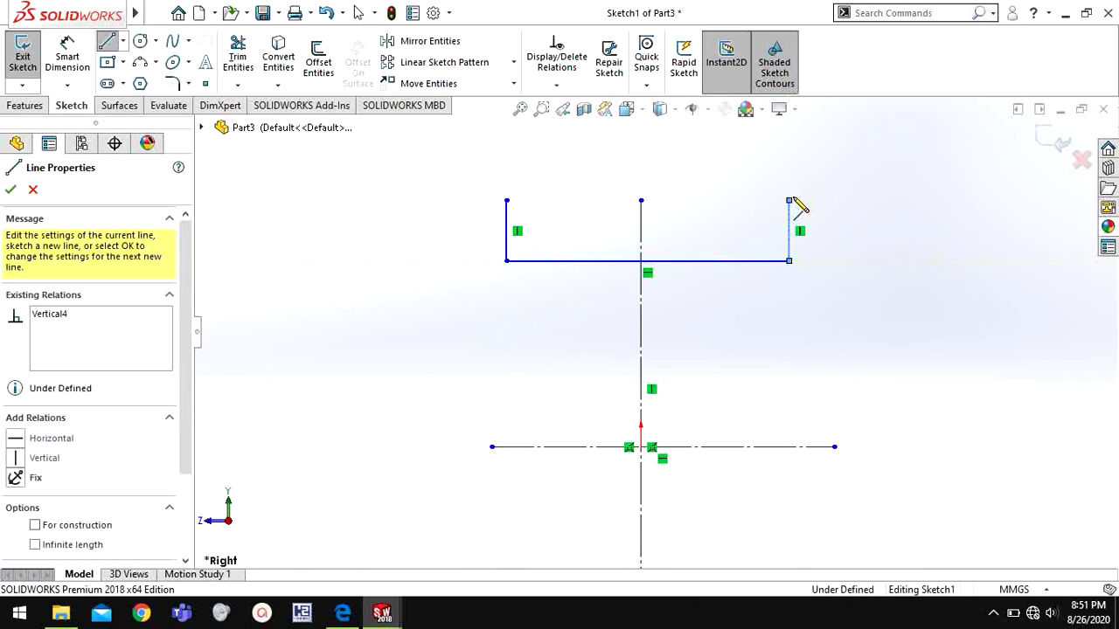
- Draw a horizontal line about 15.4 mm long inward from the right side's upper end and mirror it about the vertical centerline
left_click(736, 201)
key("Escape")
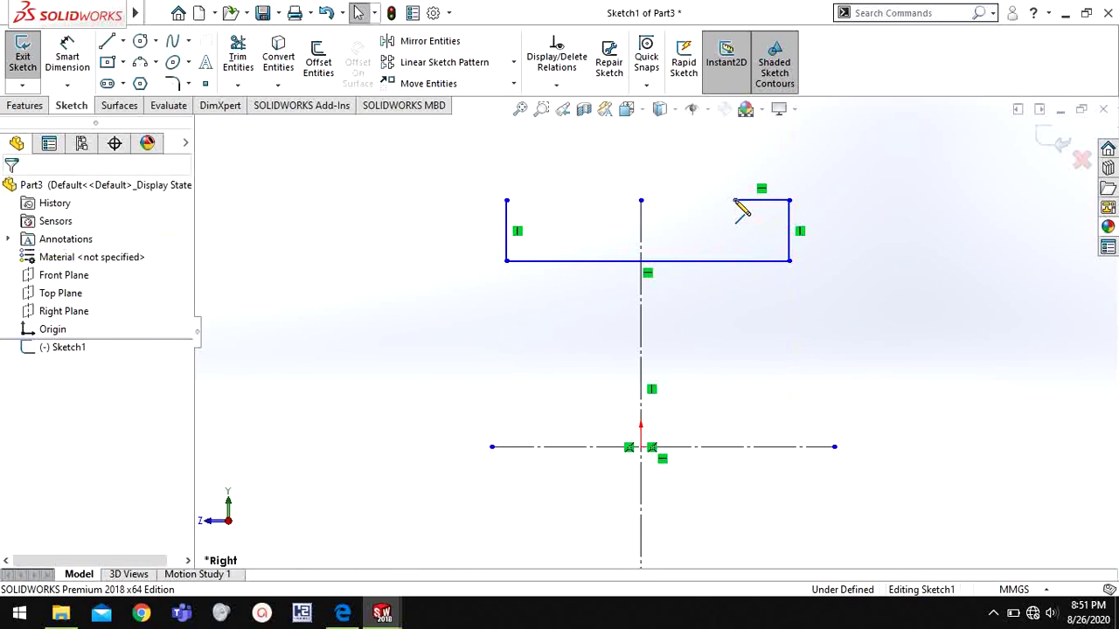
left_click(774, 202)
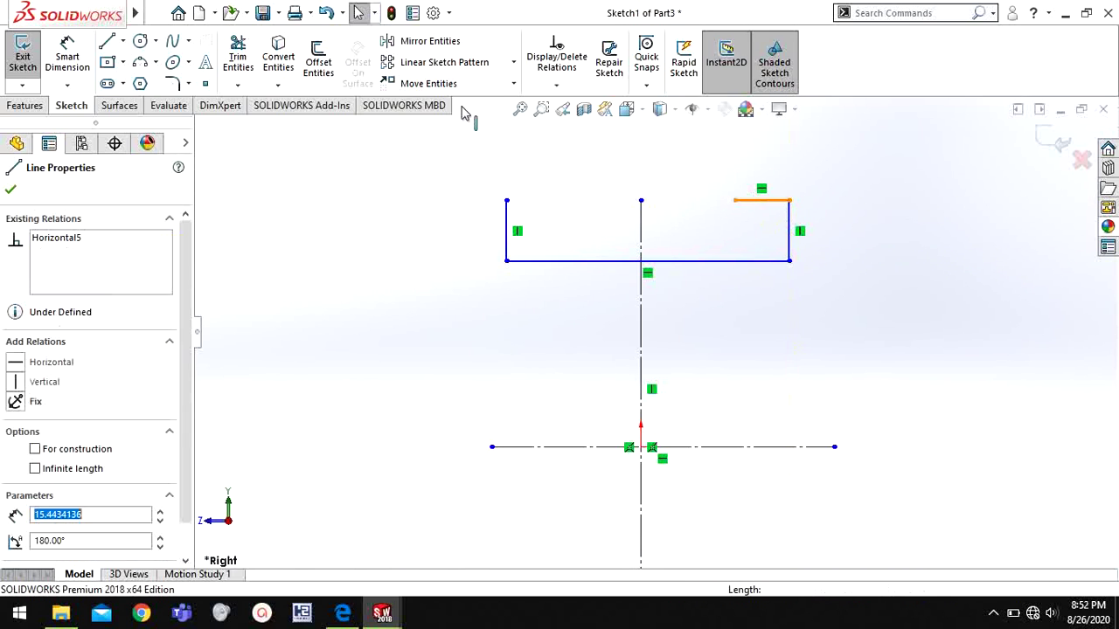
left_click(427, 42)
left_click(117, 391)
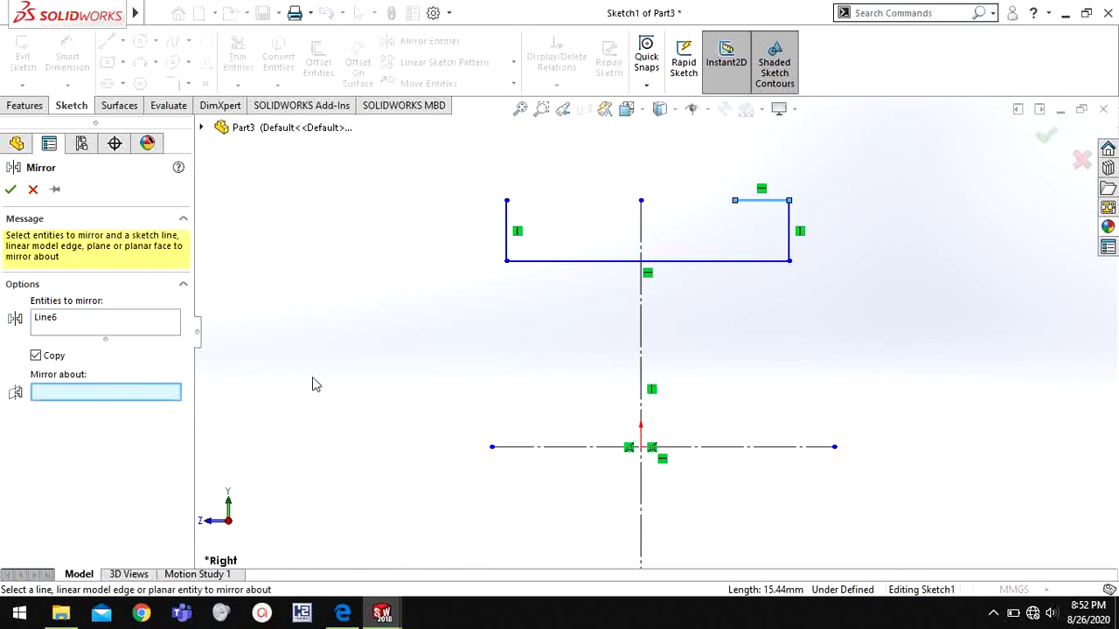
left_click(641, 309)
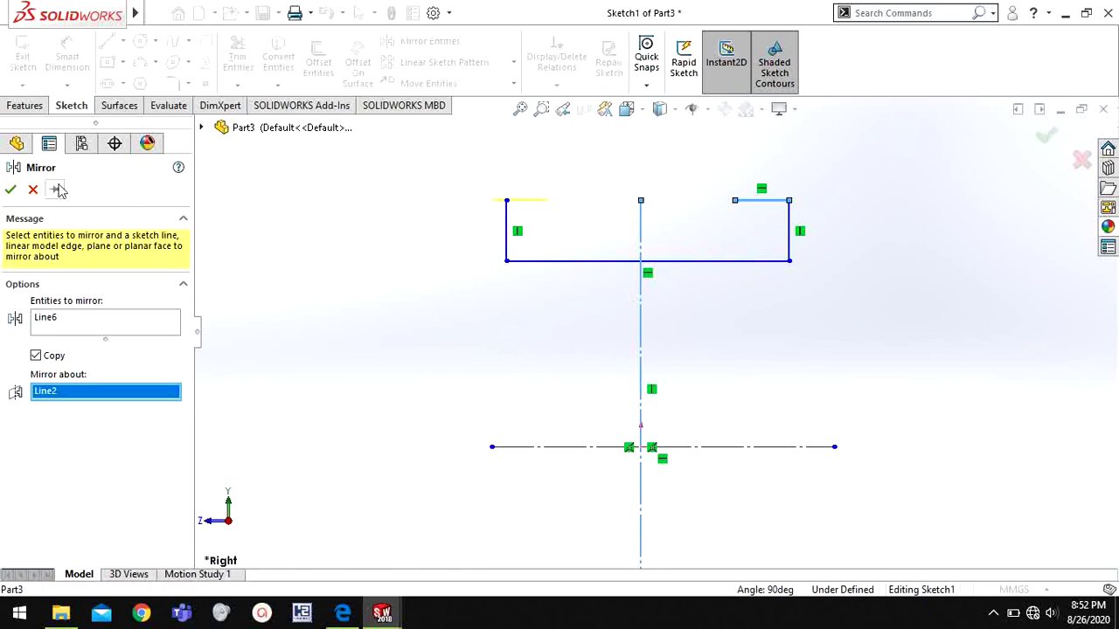
left_click(11, 190)
- Merge the mirrored line's outer endpoint with the upper endpoint of the profile's left side
scroll(505, 236, "down", 2)
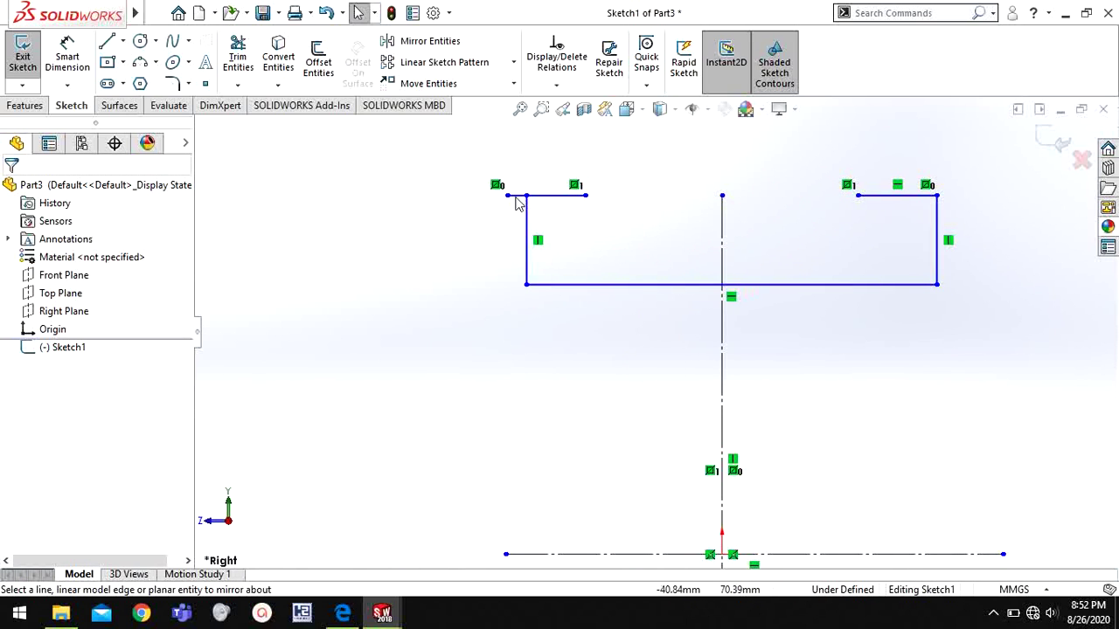
left_click(508, 196)
left_click(526, 196, "ctrl")
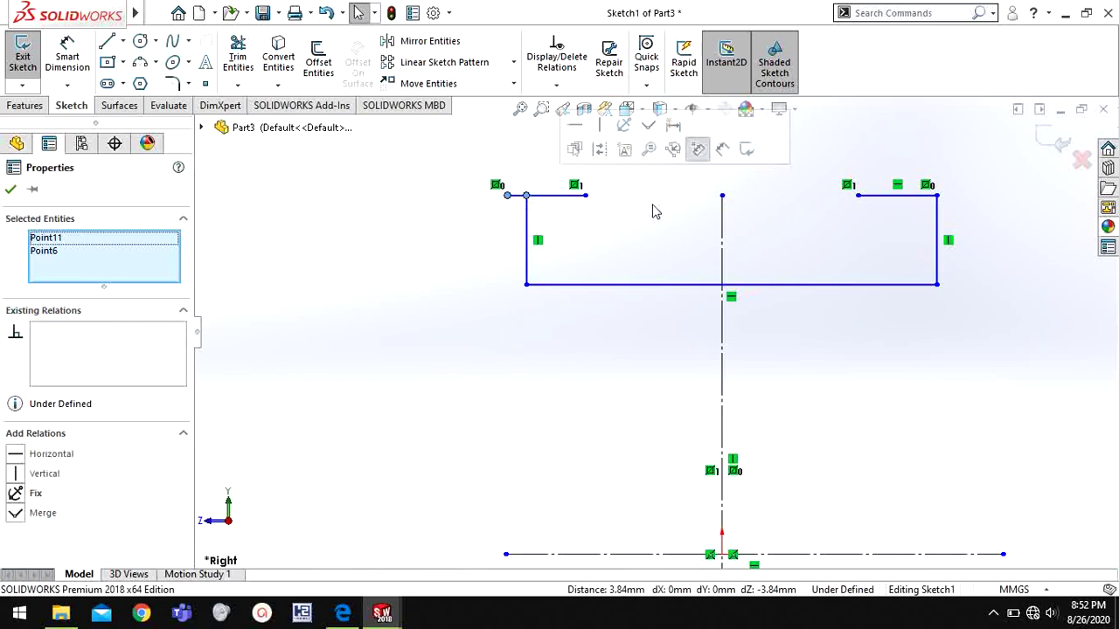
left_click(648, 126)
left_click(757, 332)
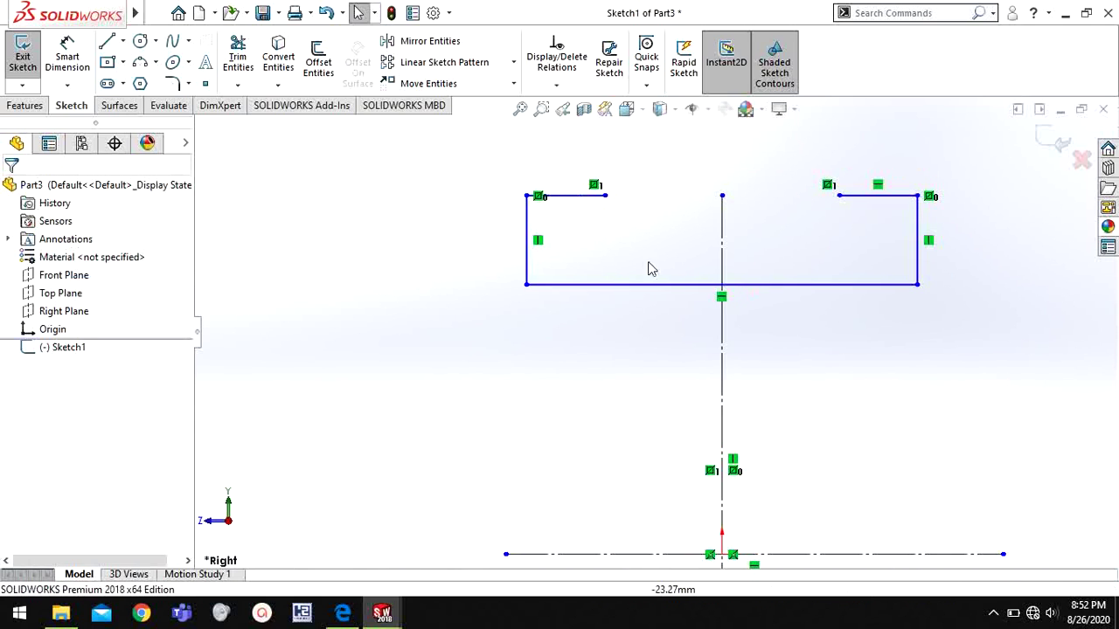
- Add a vertical relation between the midpoint of the profile's bottom line and the origin
scroll(660, 332, "up", 1)
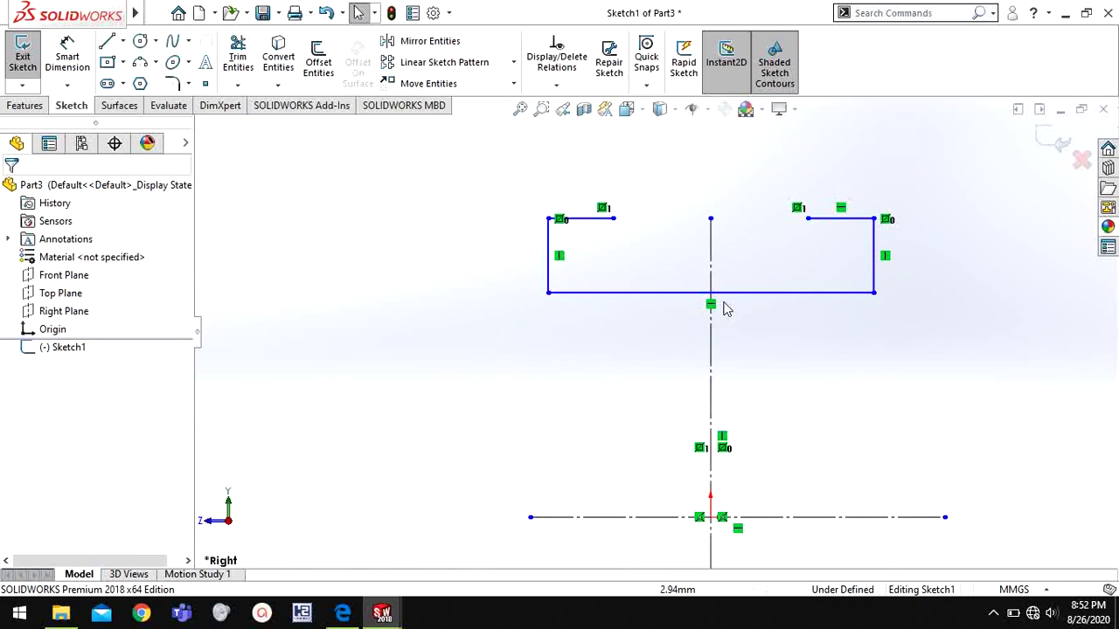
left_click(789, 366)
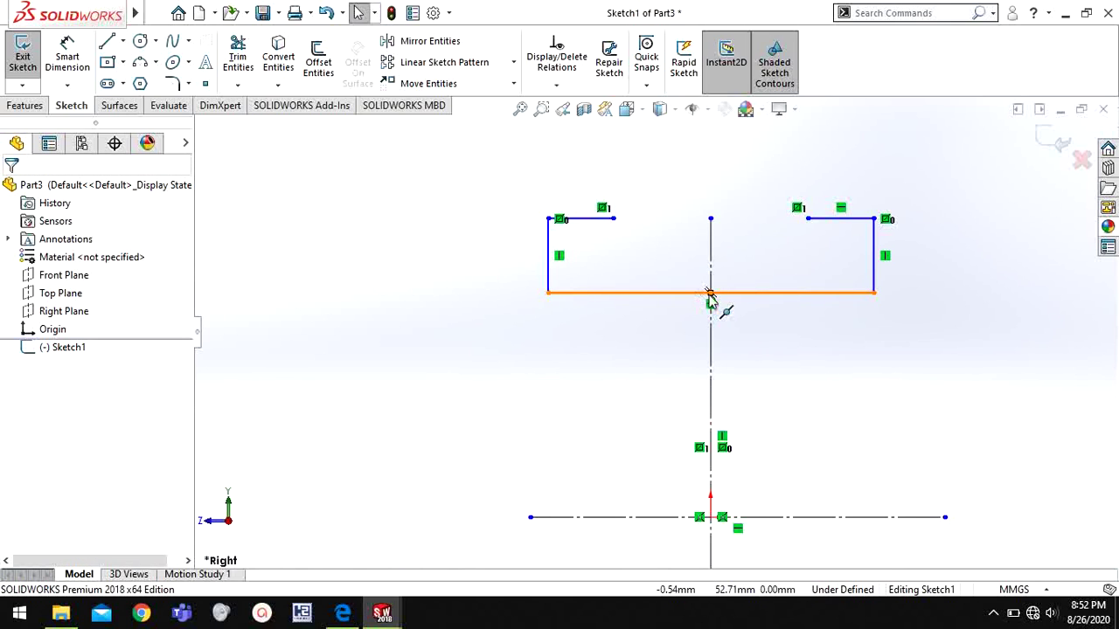
left_click(710, 294)
left_click(722, 517)
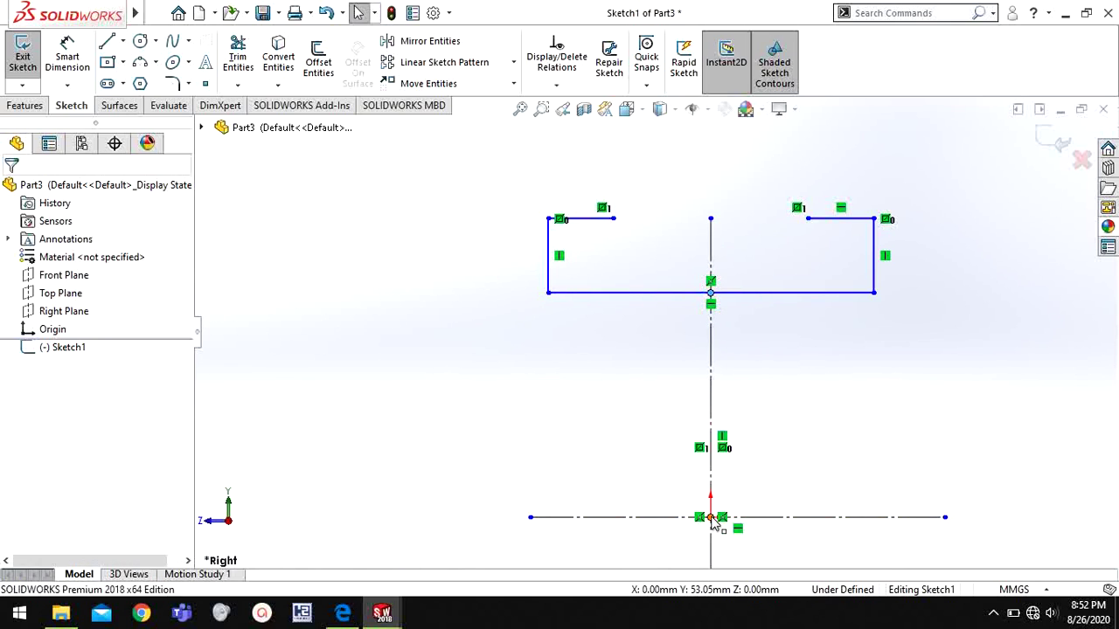
left_click(711, 519, "ctrl")
left_click(784, 446)
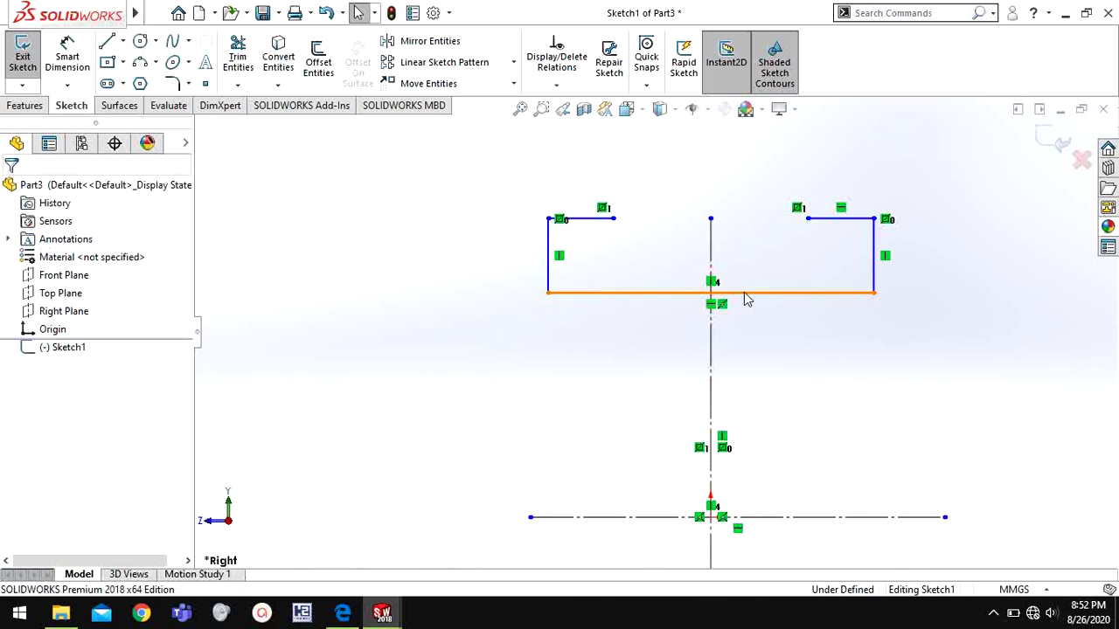
- Close the profile with a downward-curving three-point arc of about 42 mm radius between the inner ends of the two upper lines
left_click(144, 65)
scroll(612, 199, "down", 1)
left_click(615, 224)
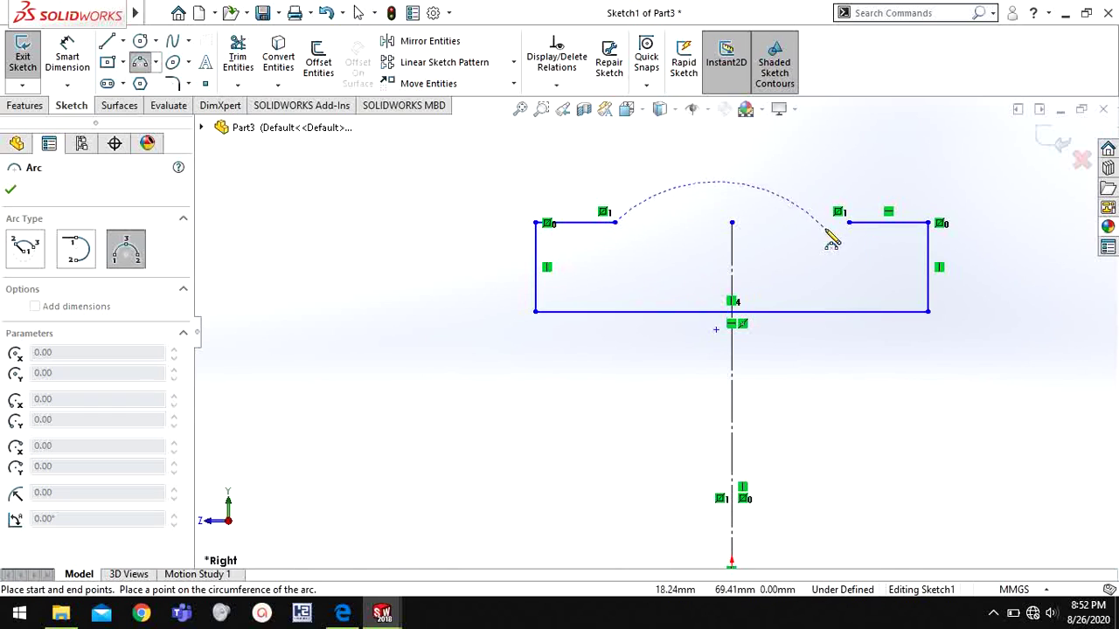
left_click(849, 224)
left_click(732, 257)
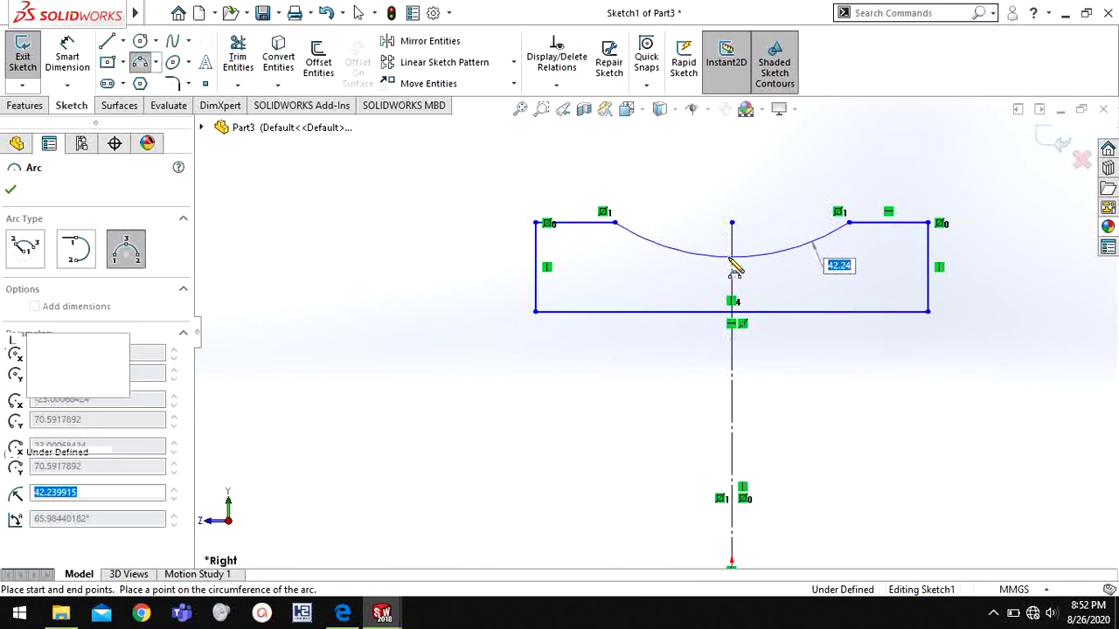
- Dimension the distance from the profile's bottom line to the horizontal centerline as 25 mm
scroll(879, 463, "up", 3)
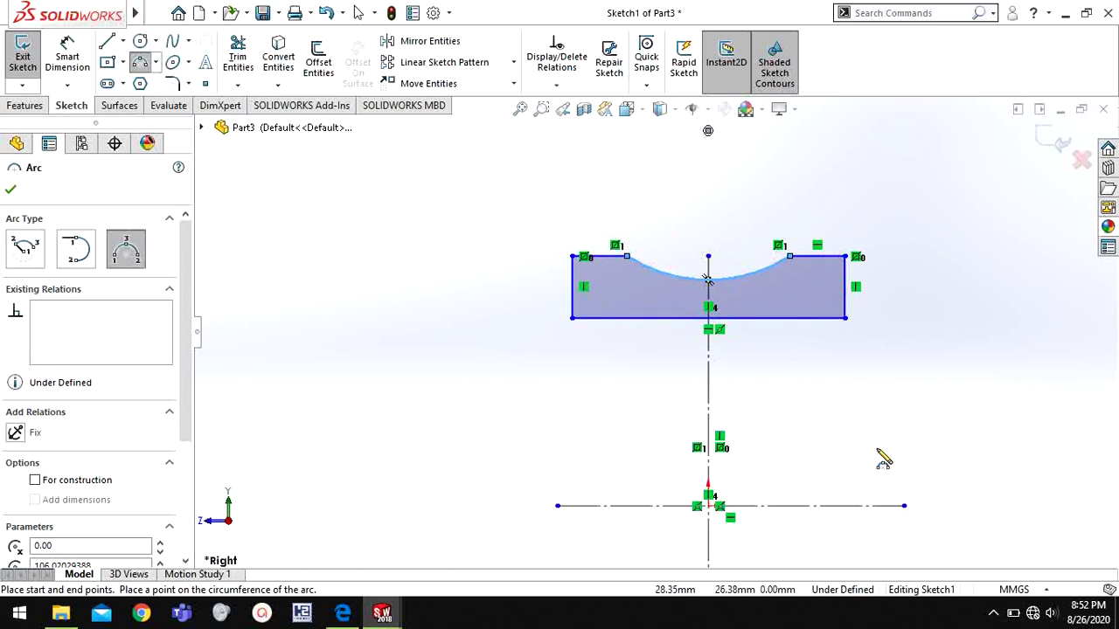
right_click_drag(886, 429, 879, 43)
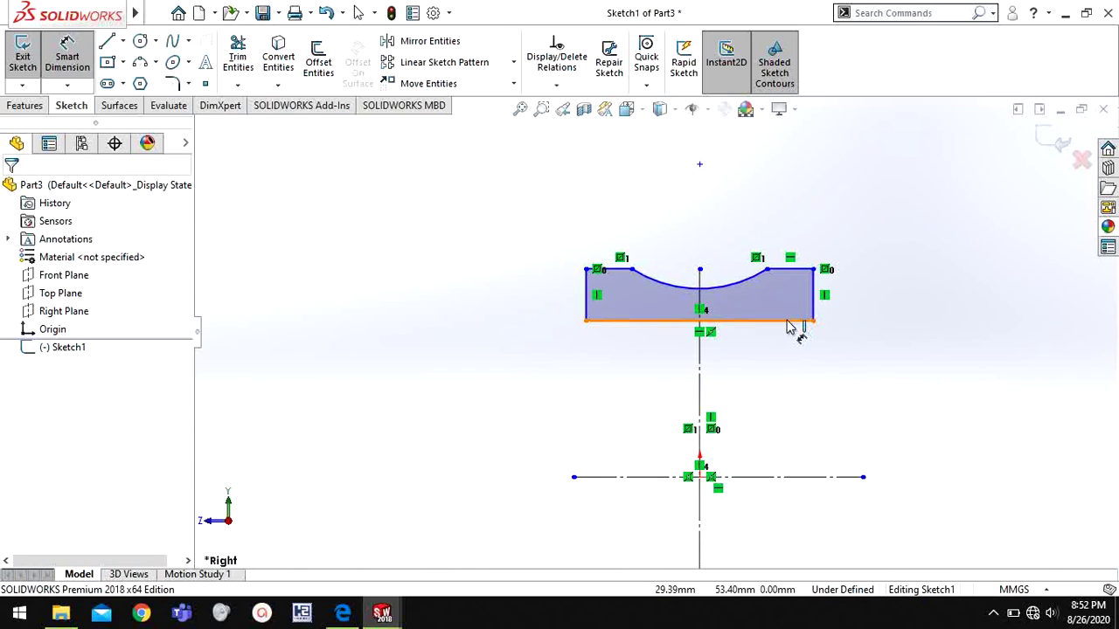
left_click(797, 477)
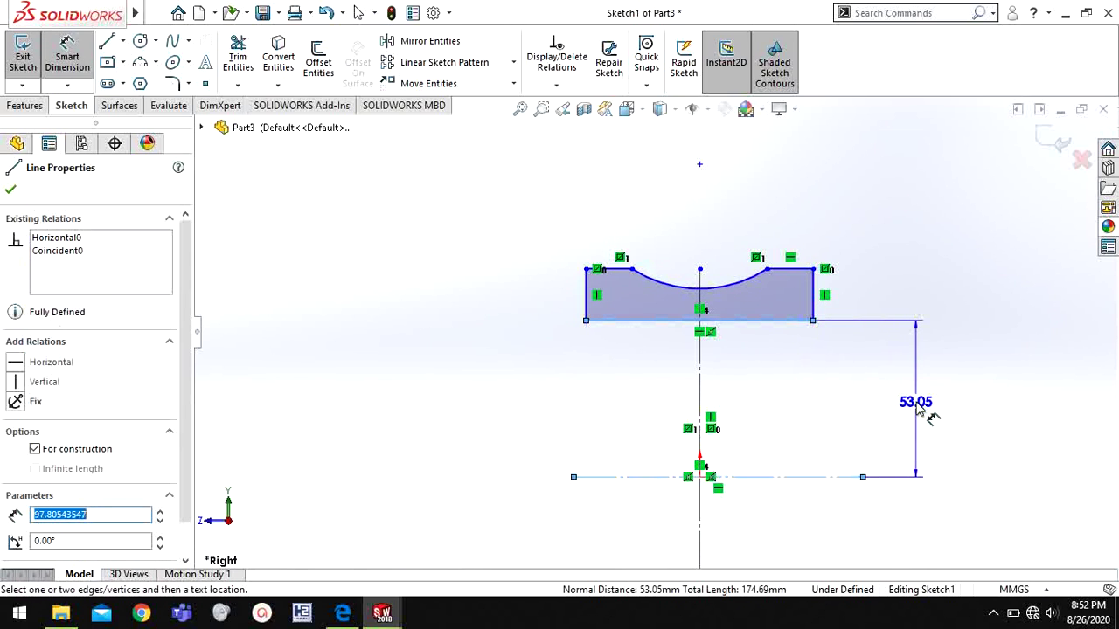
left_click(919, 410)
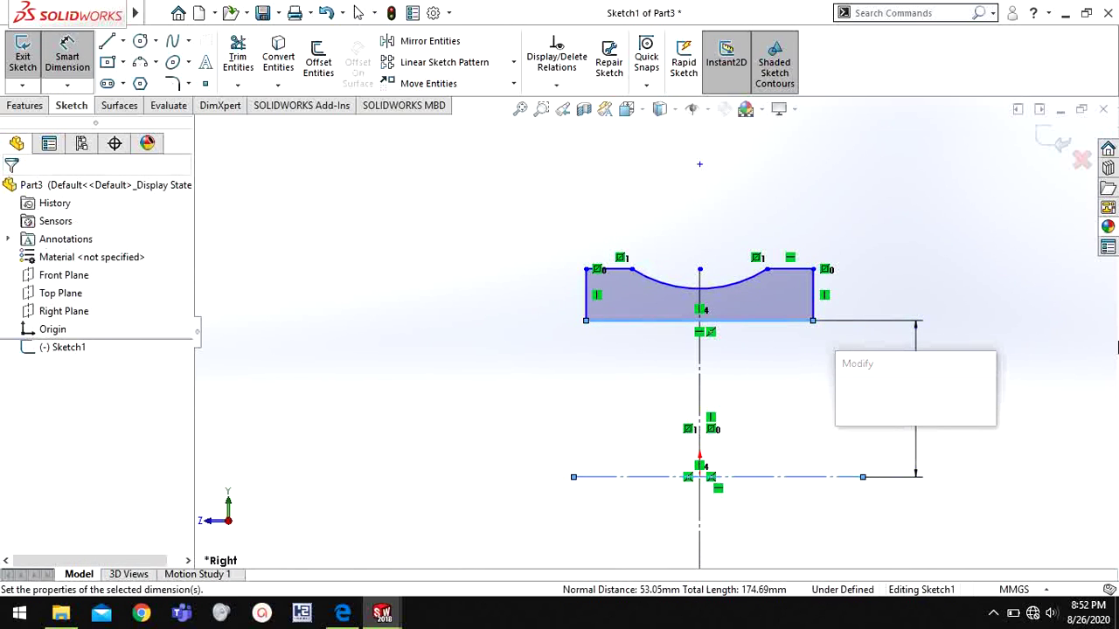
type("25")
key("Return")
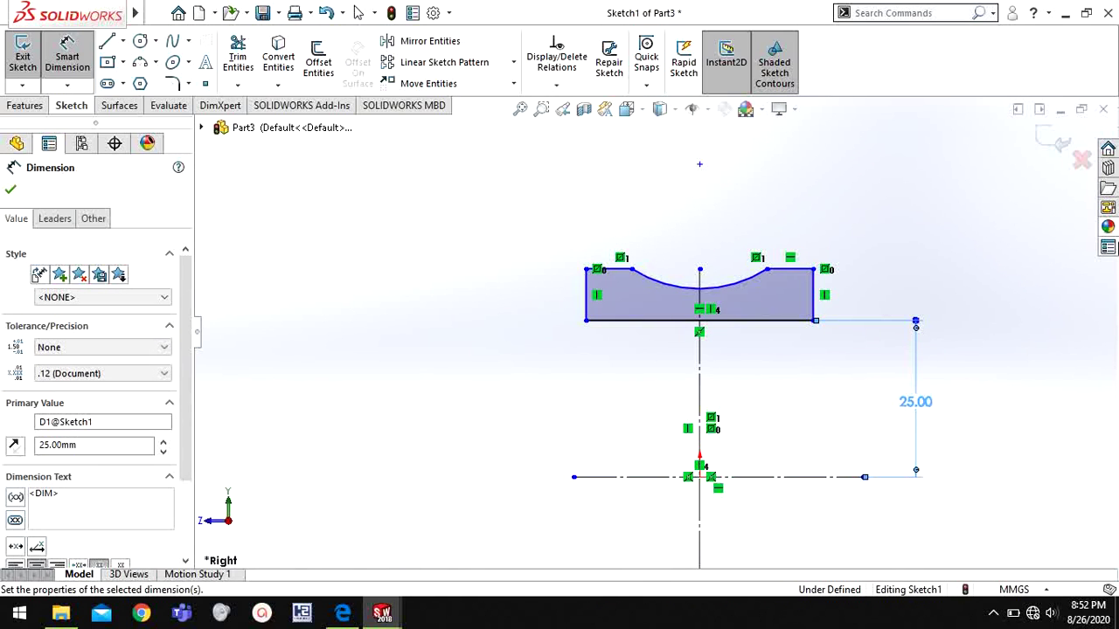
left_click(1040, 372)
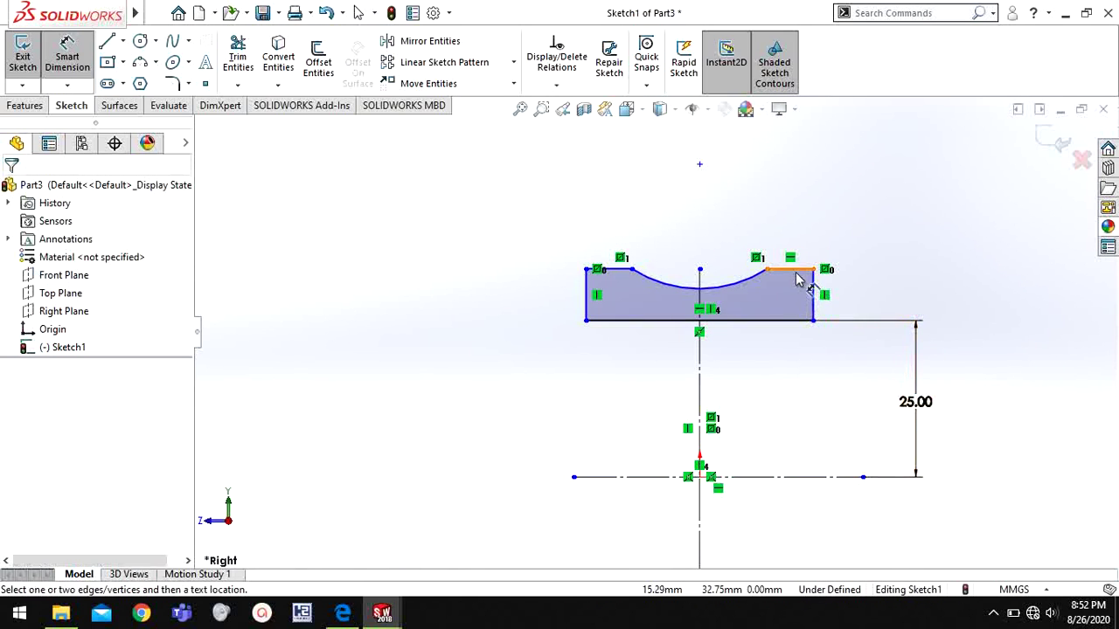
- Dimension the distance from the profile's upper line to the horizontal centerline as 37 mm
left_click(830, 476)
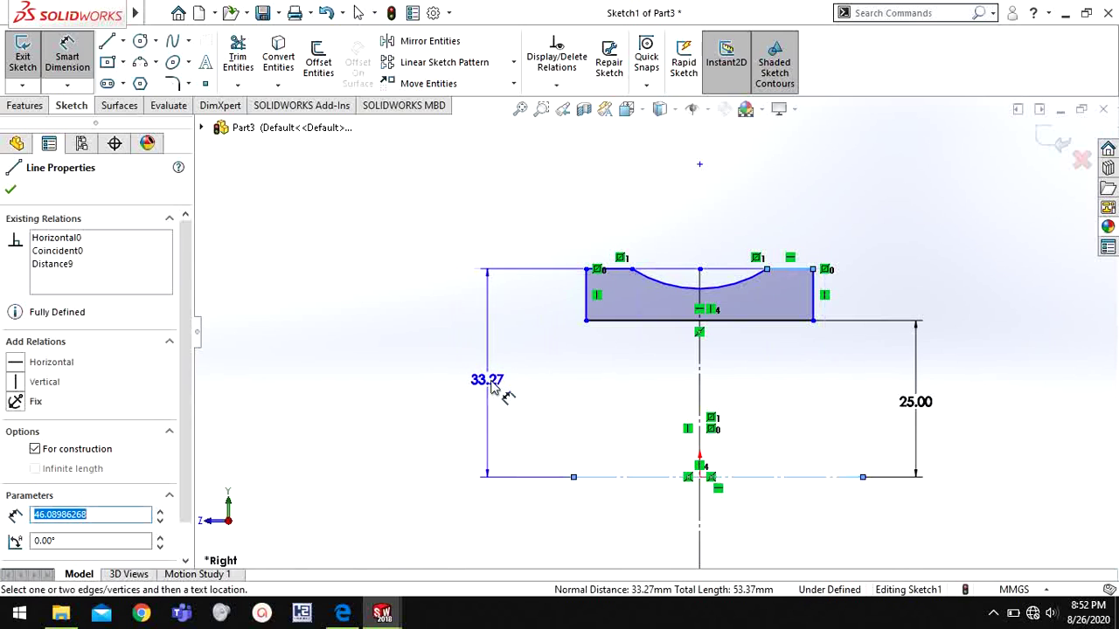
left_click(490, 381)
type("37")
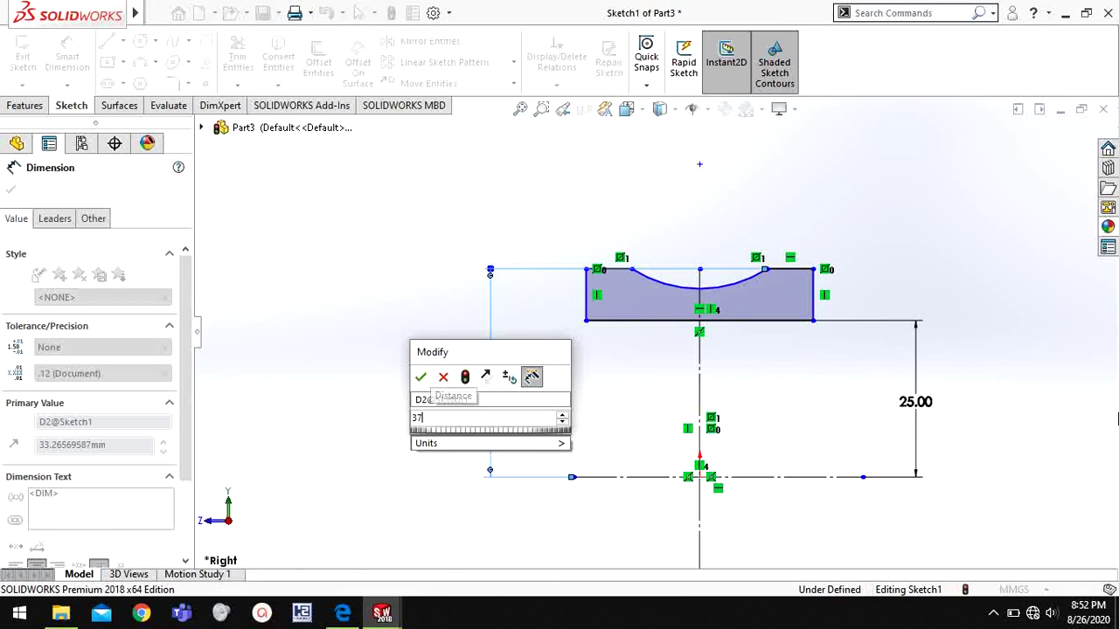
key("Return")
left_click(999, 374)
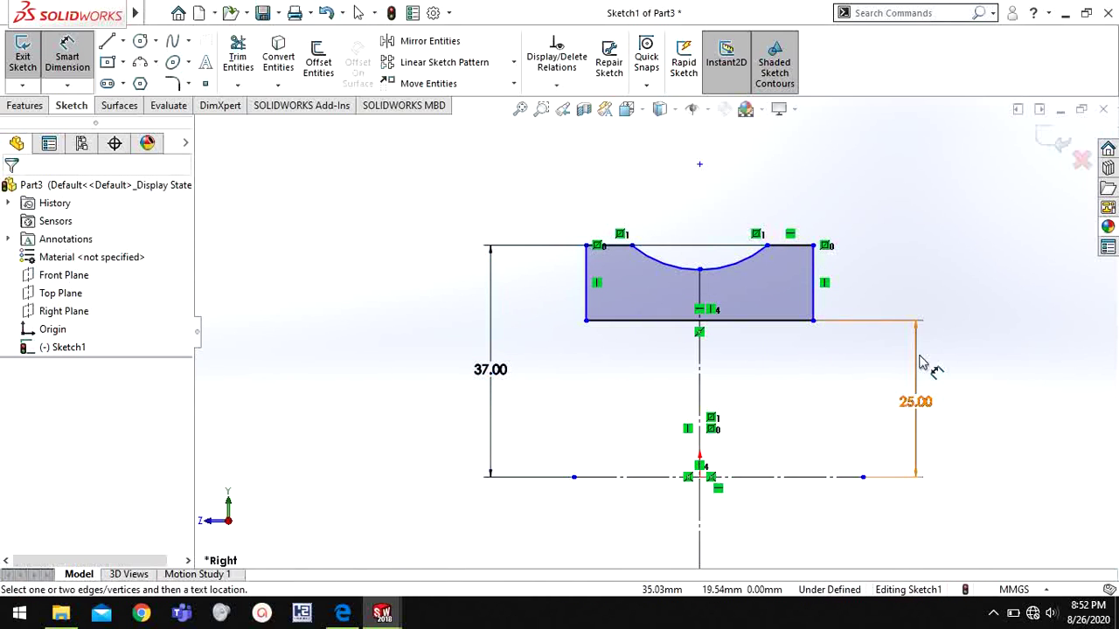
- Dimension the length of the profile's bottom line as 31 mm
left_click(761, 320)
left_click(797, 367)
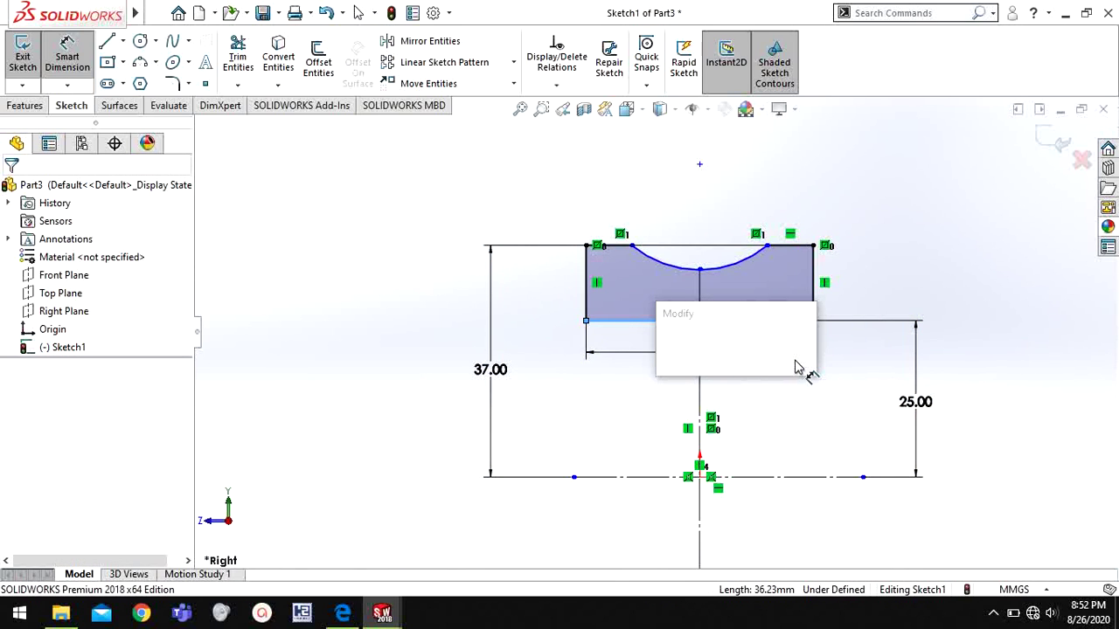
type("31")
key("Return")
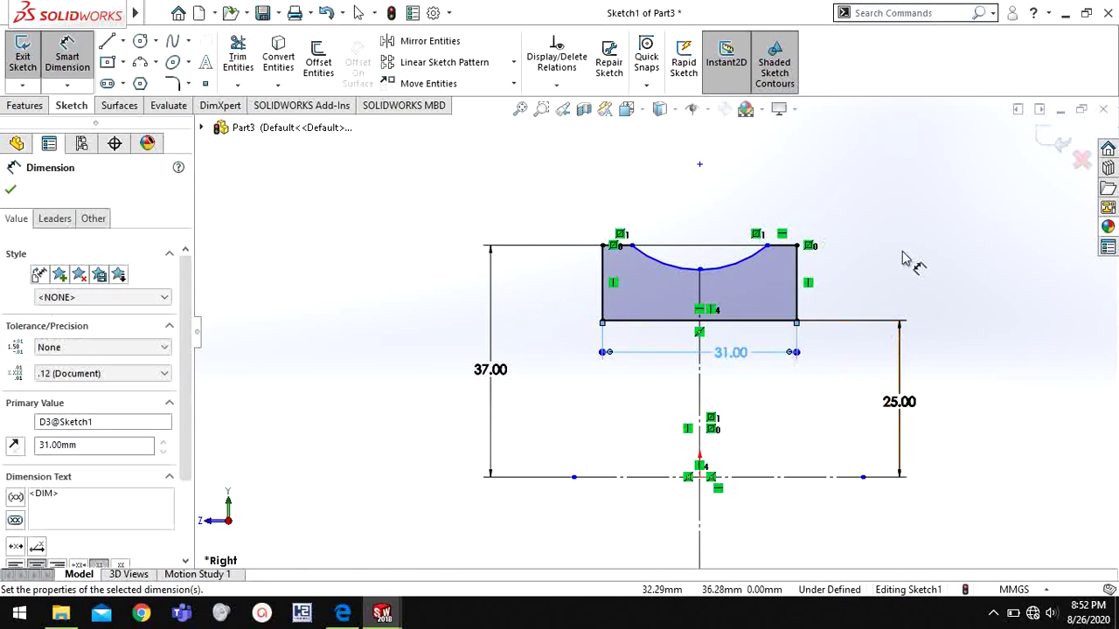
left_click(902, 257)
- Dimension the groove arc with a radius of 12 mm
left_click(748, 265)
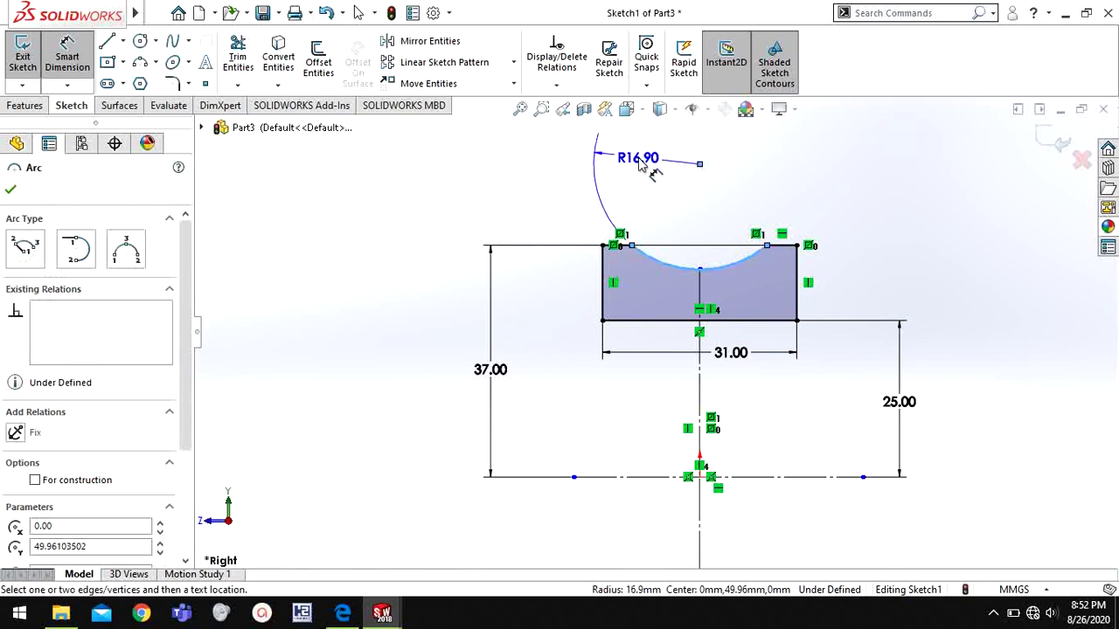
left_click(638, 169)
type("12")
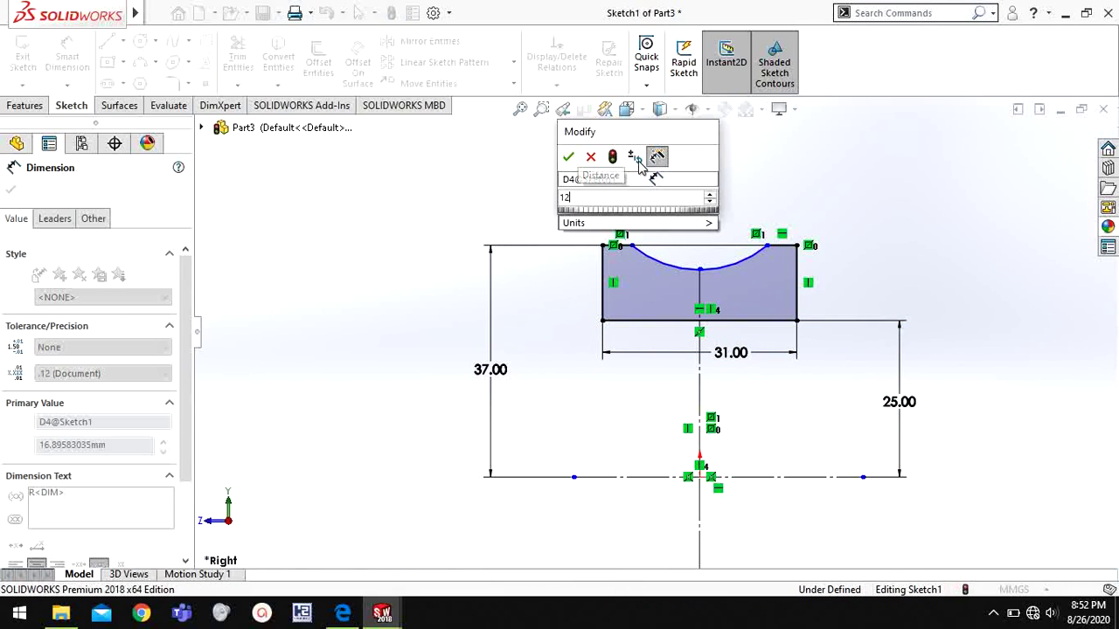
key("Return")
left_click(832, 210)
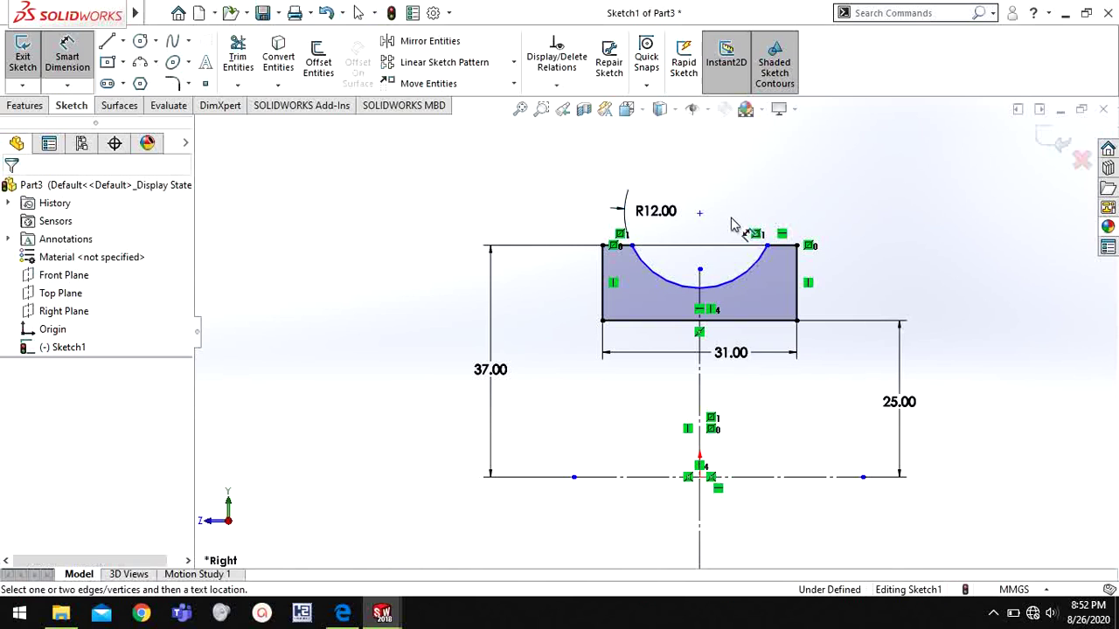
- Dimension the arc's center 8 mm above the profile's upper line and end dimensioning
left_click(701, 214)
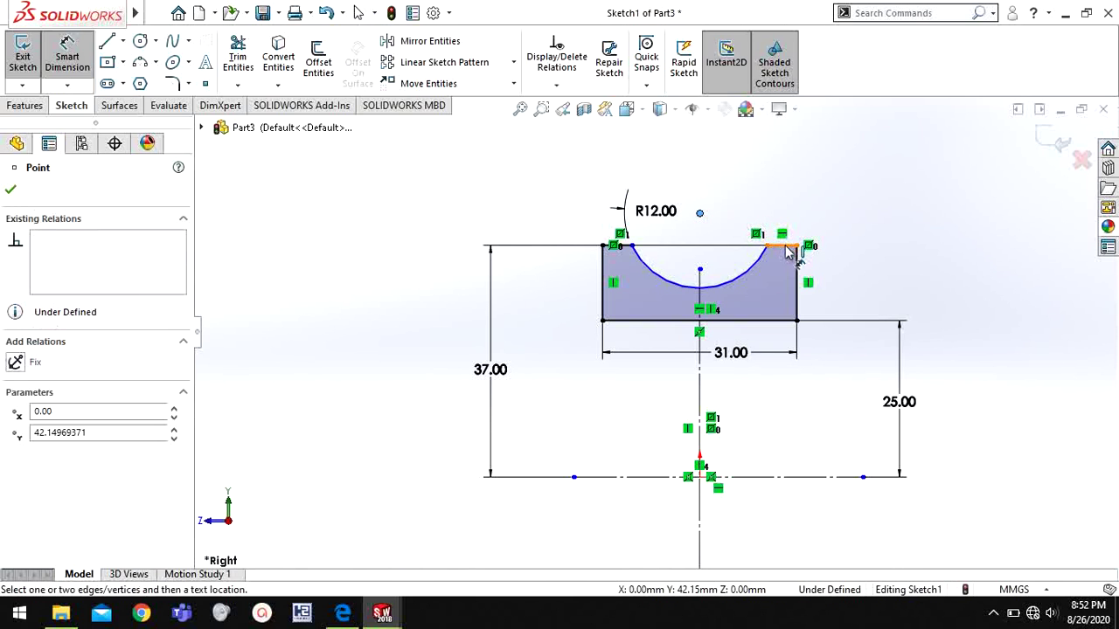
left_click(791, 247)
left_click(898, 244)
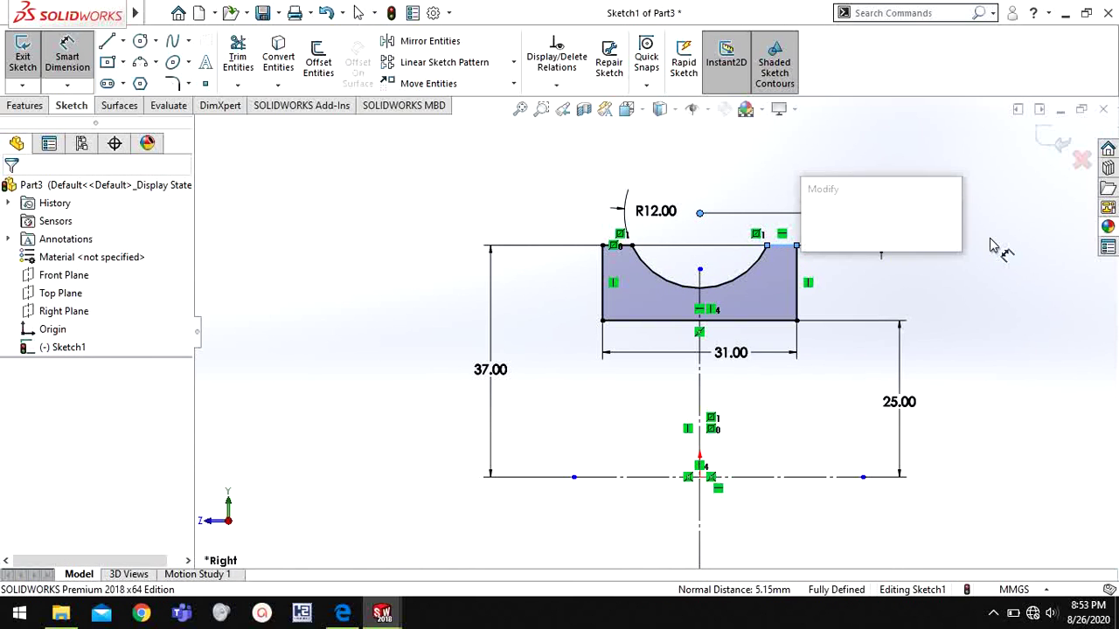
type("8")
key("Return")
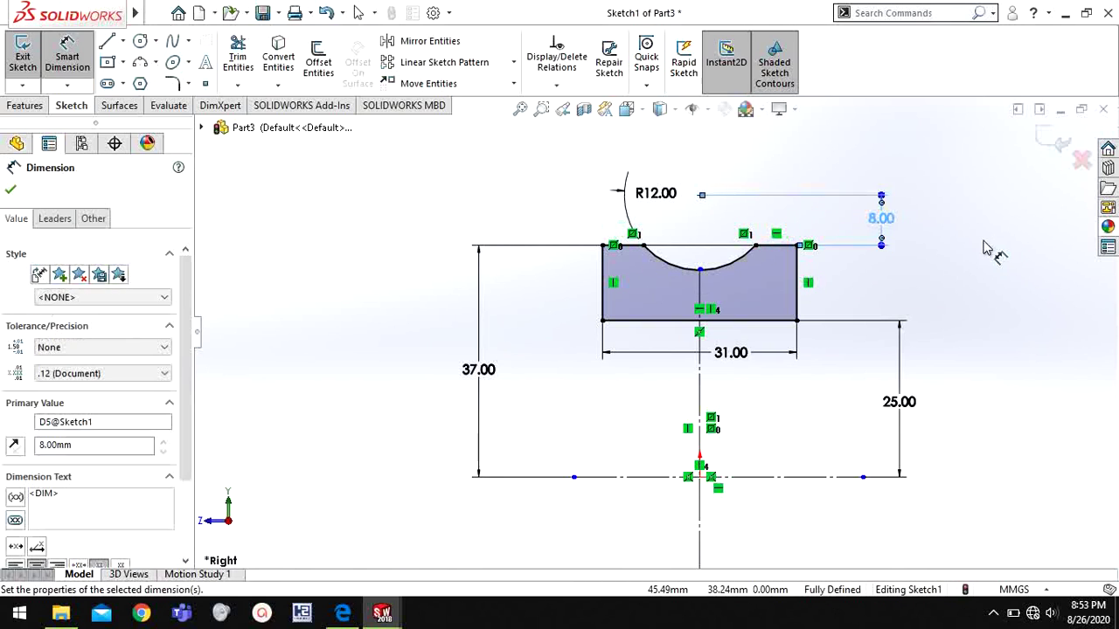
key("Escape")
right_click(951, 273)
left_click(988, 323)
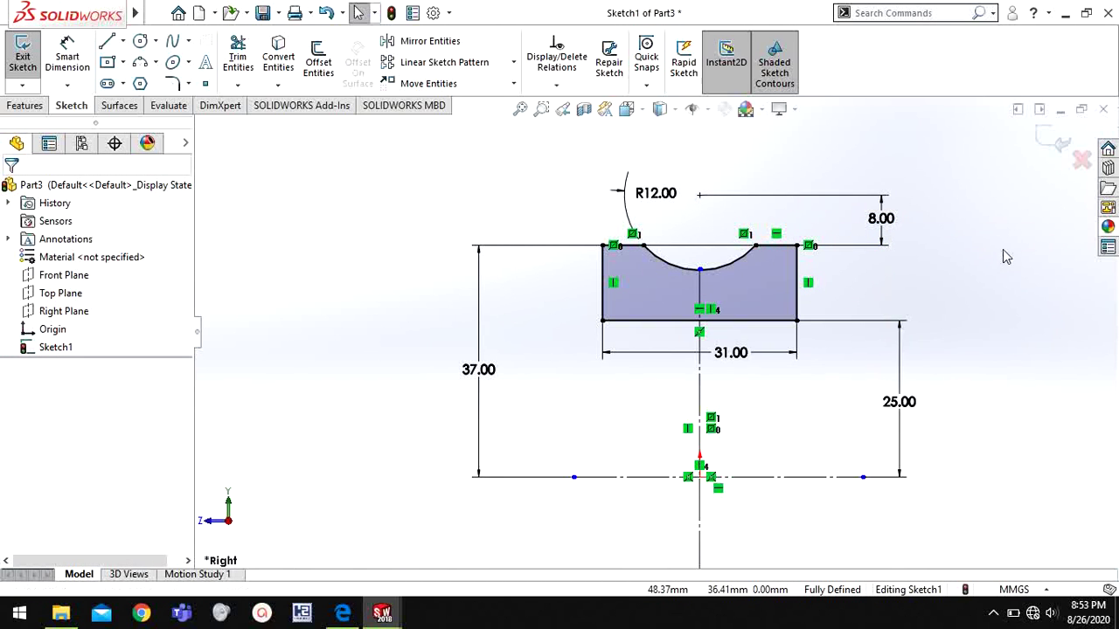
- Revolve the closed profile 360 degrees about the horizontal centerline to create the grooved ring
left_click(26, 106)
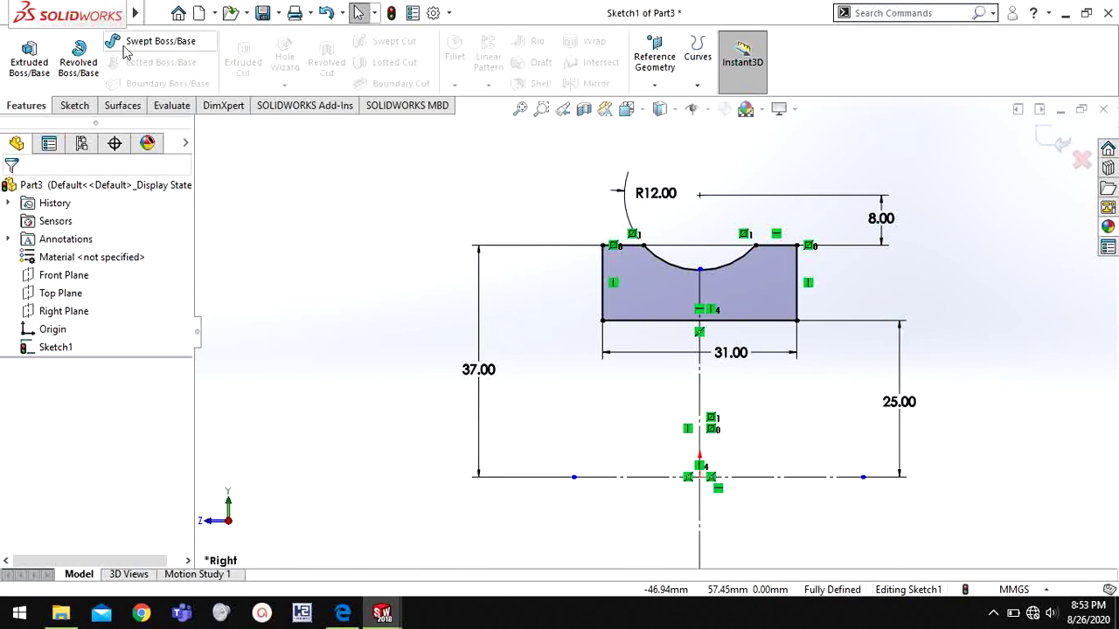
left_click(79, 63)
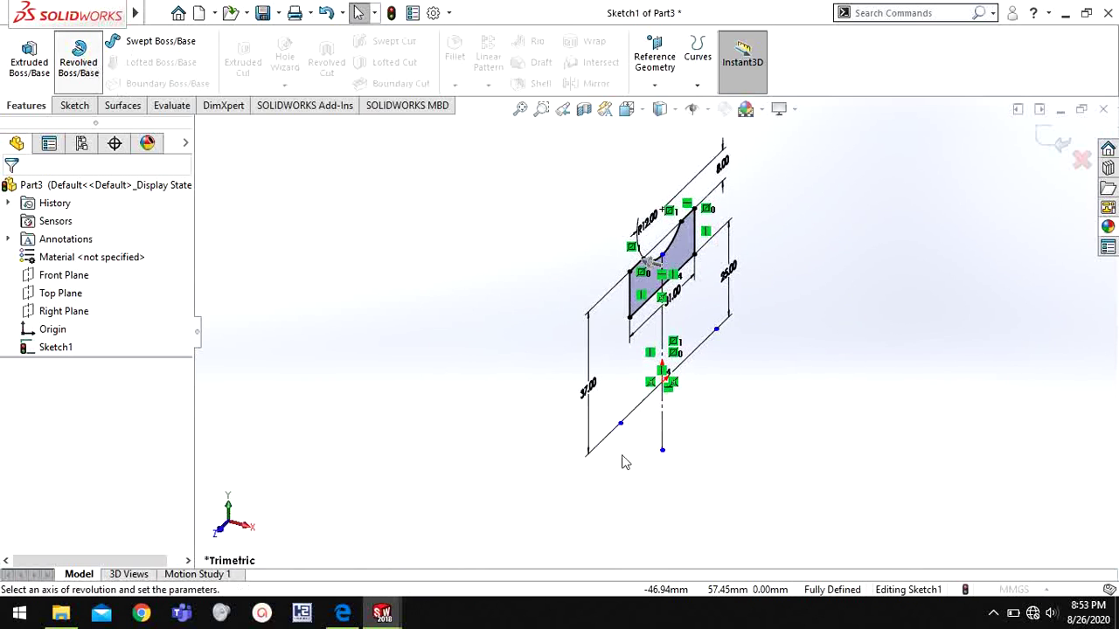
left_click(638, 406)
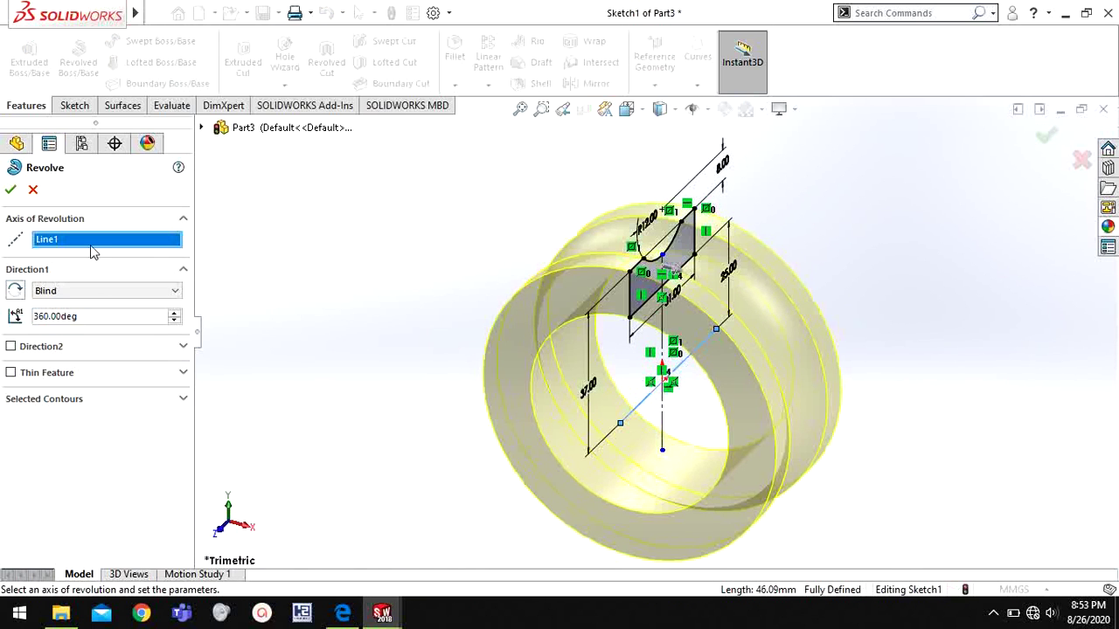
left_click(12, 190)
left_click(882, 272)
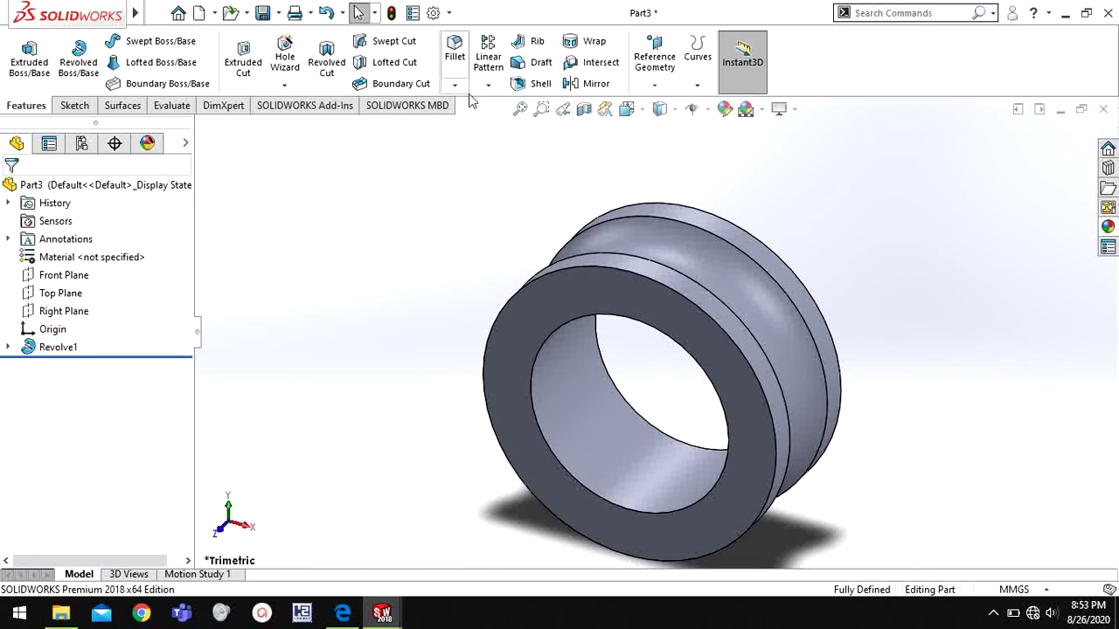
- Fillet both edges of the ring's inner bore by selecting its cylindrical face, with a 2.10 mm radius
left_click(456, 83)
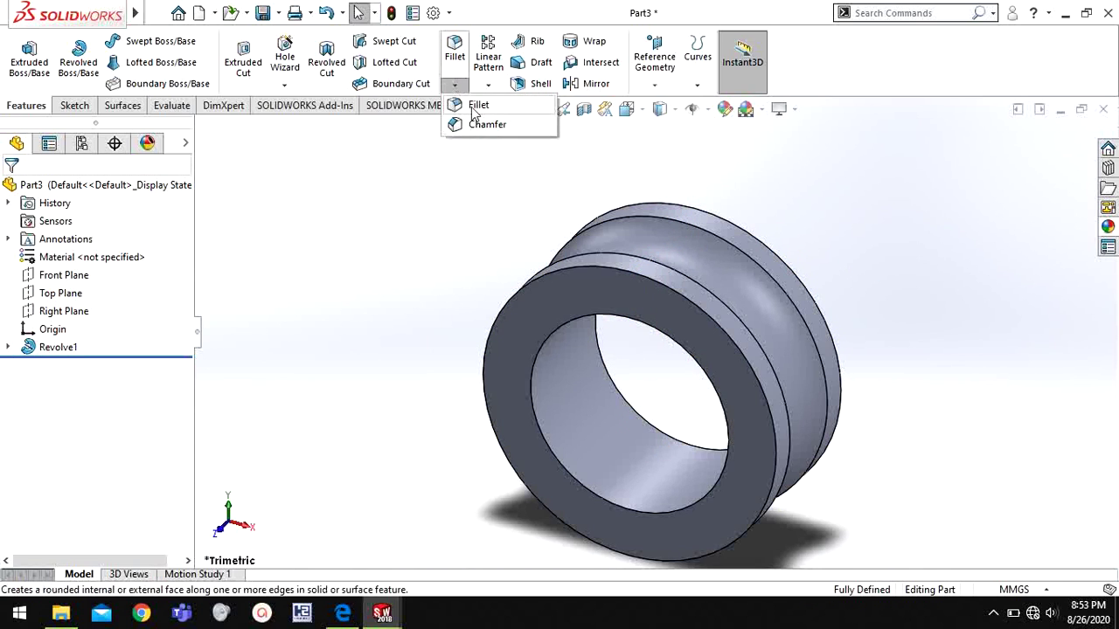
left_click(464, 102)
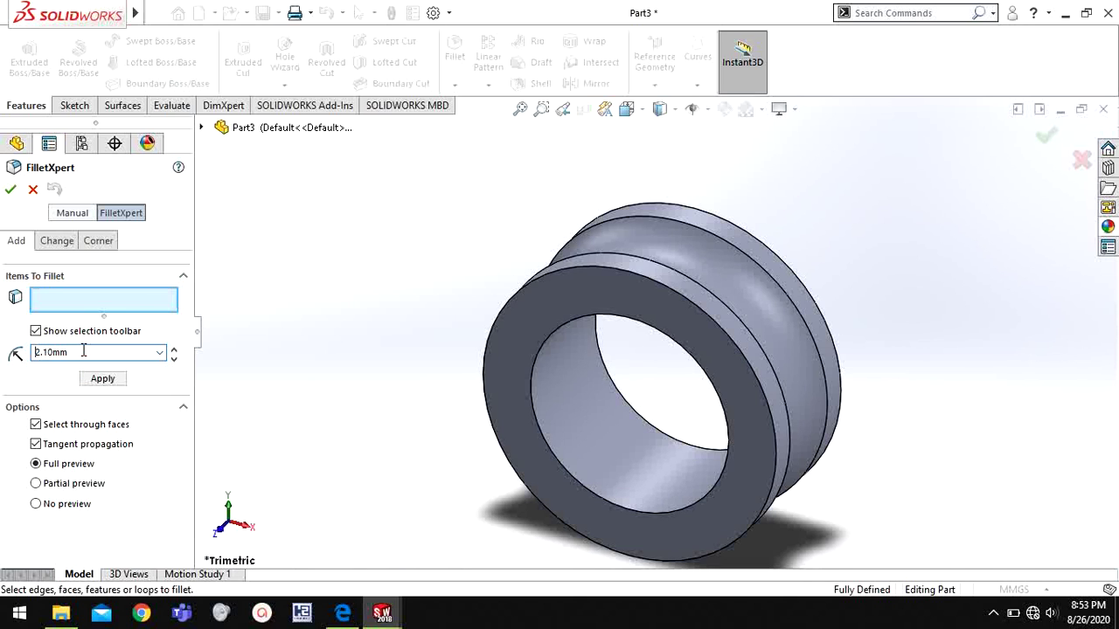
left_click(607, 431)
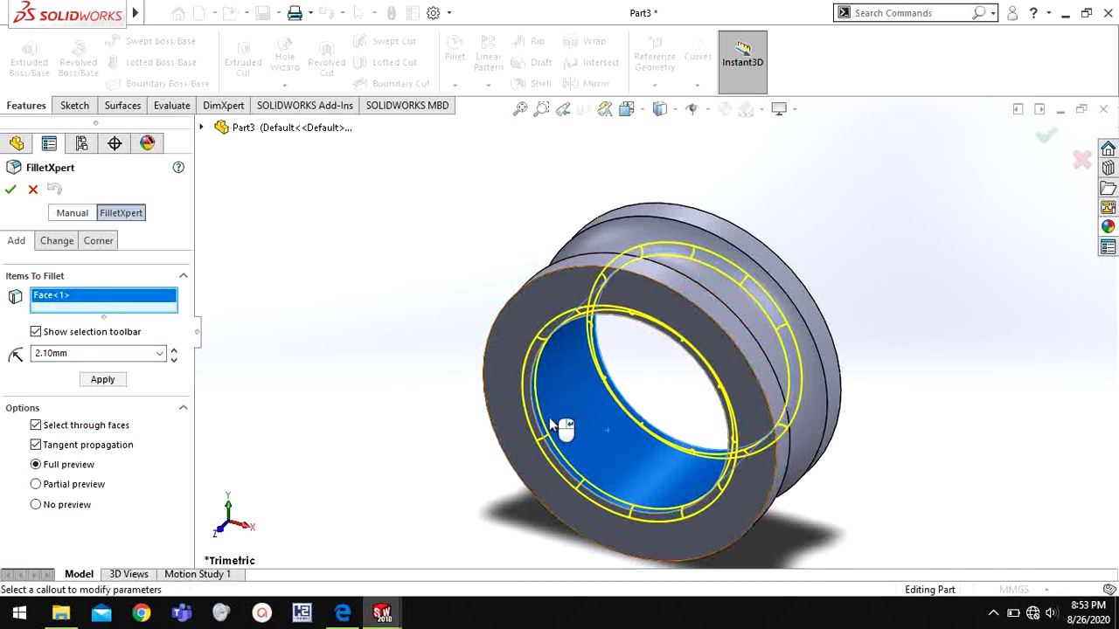
left_click(10, 188)
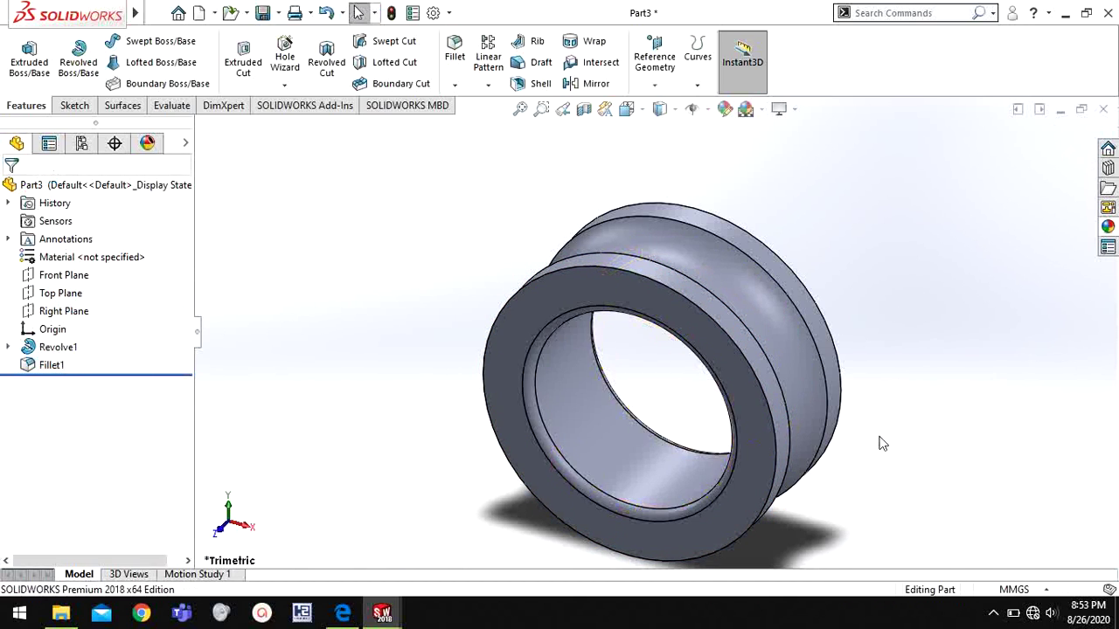
- Save the grooved ring part to the Desktop as "inner ring"
middle_click_drag(879, 442, 801, 369)
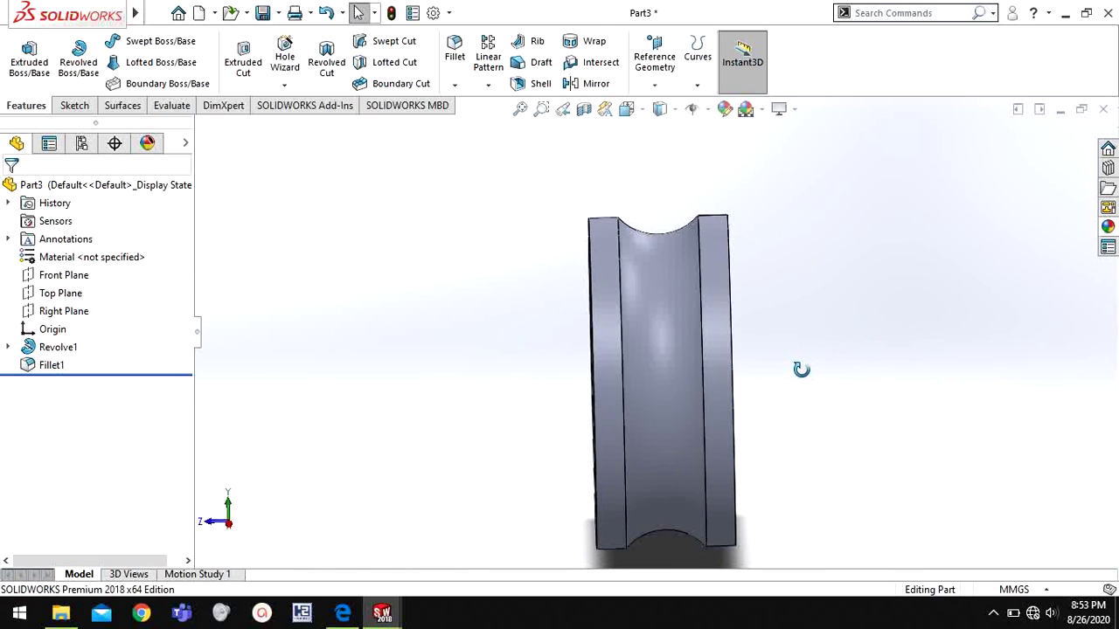
left_click(280, 14)
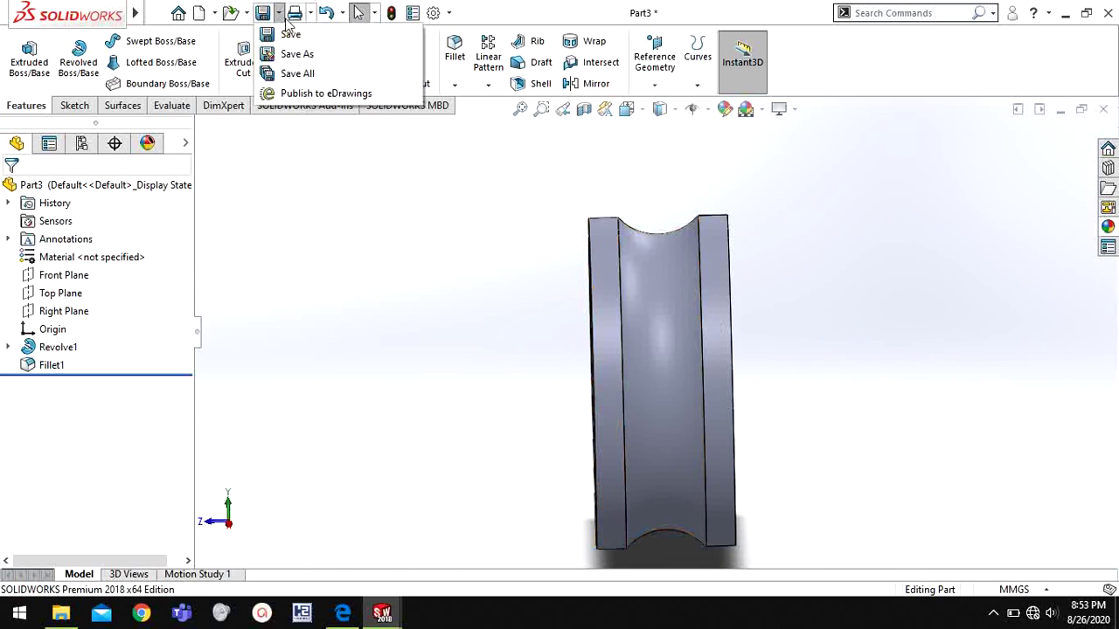
left_click(298, 53)
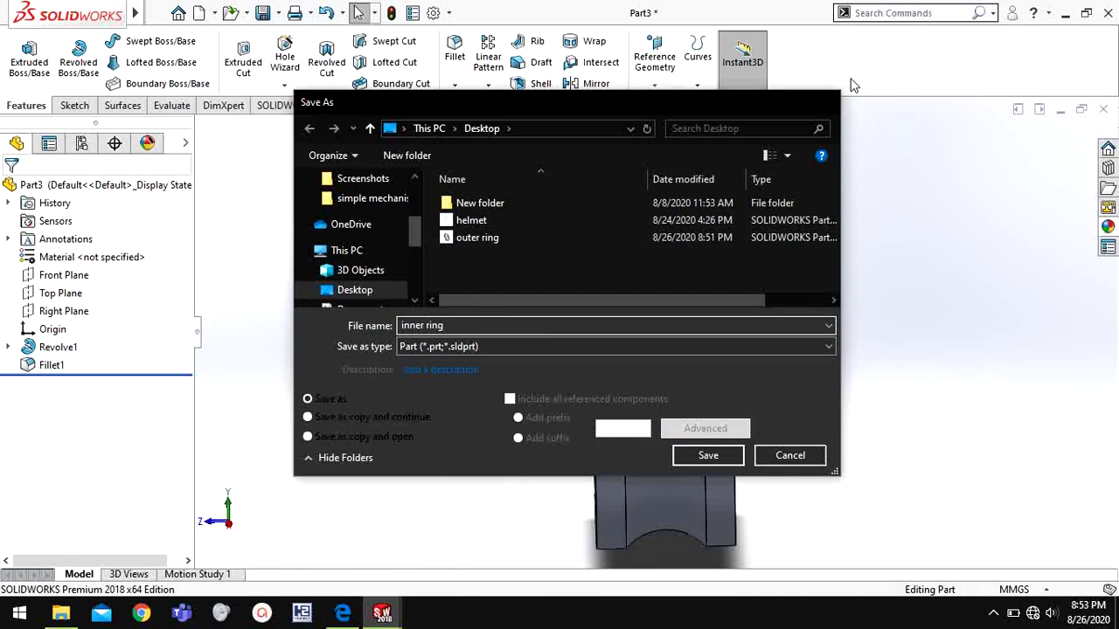
key("Return")
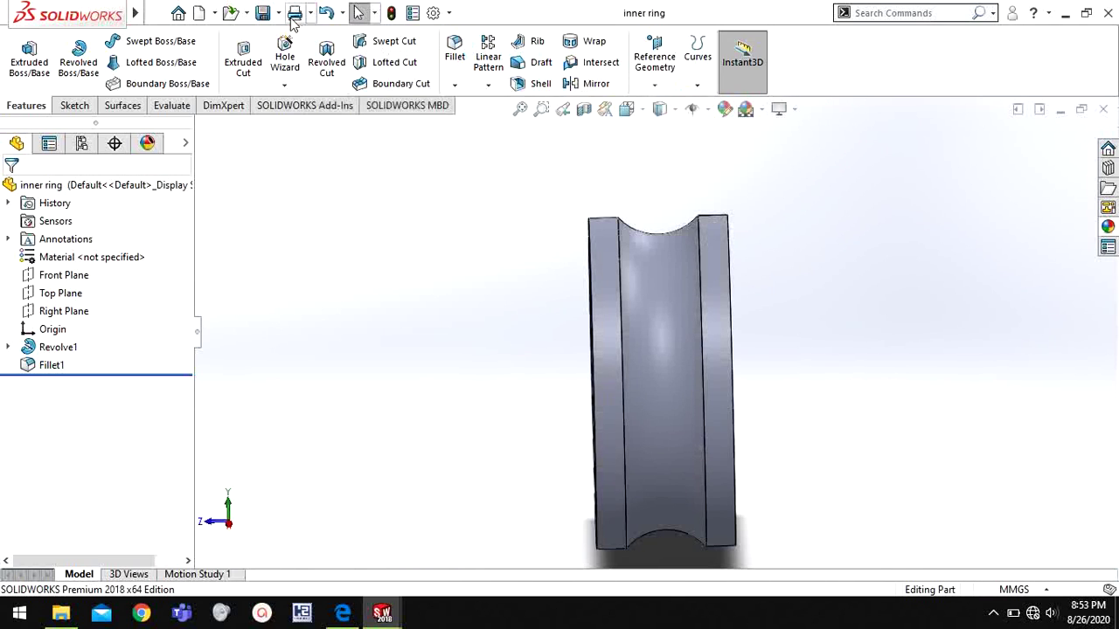
- Create a new part document and open a sketch on the Front Plane
key("ctrl+n")
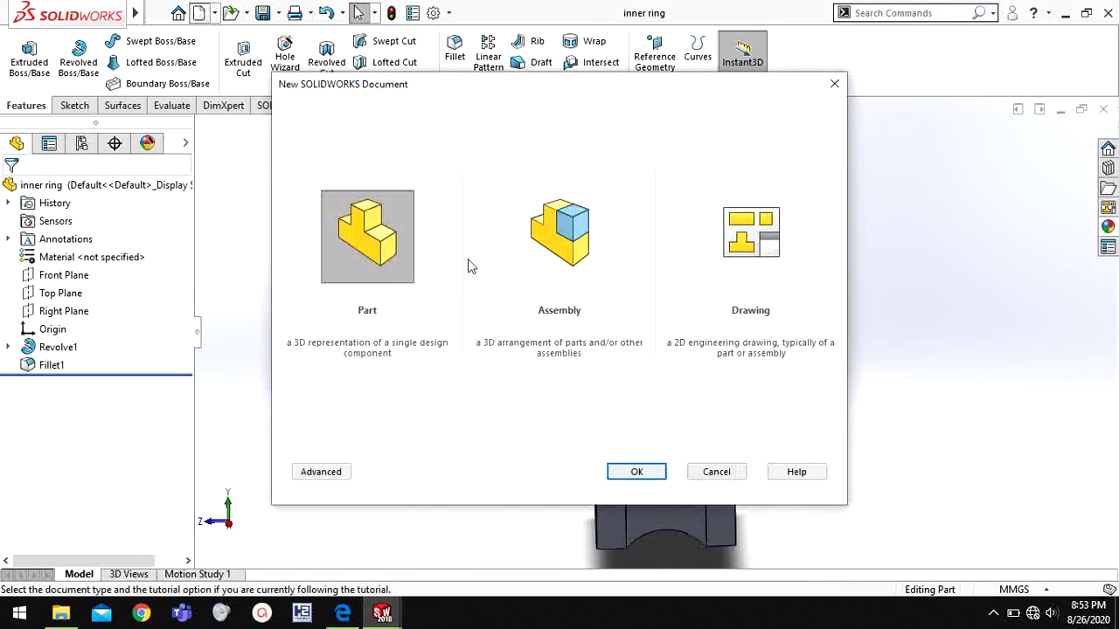
left_click(630, 472)
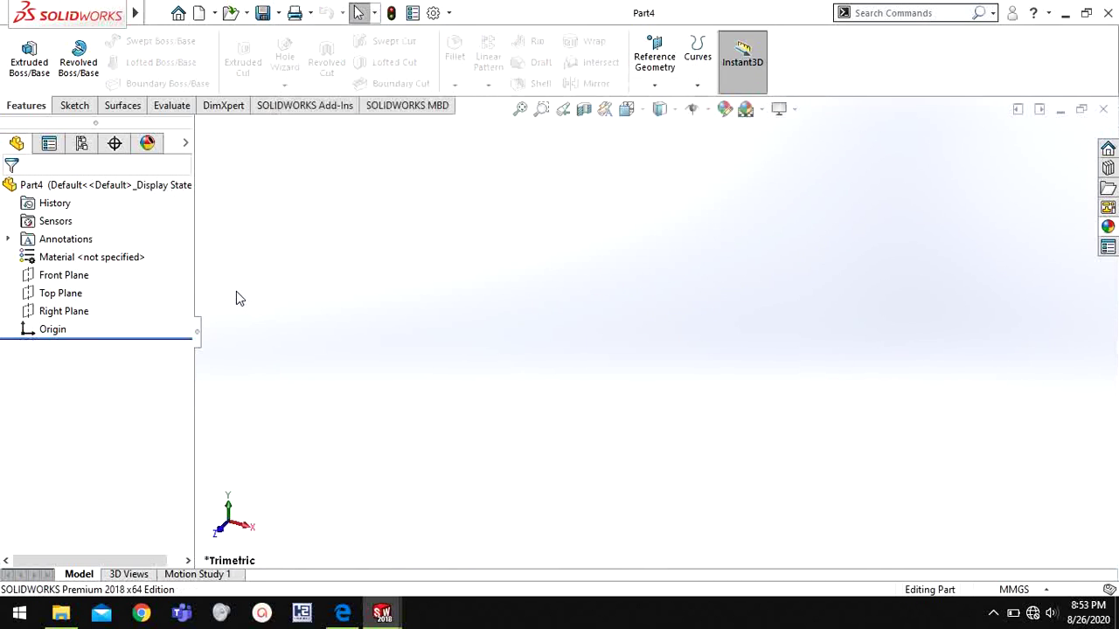
right_click(78, 275)
left_click(92, 251)
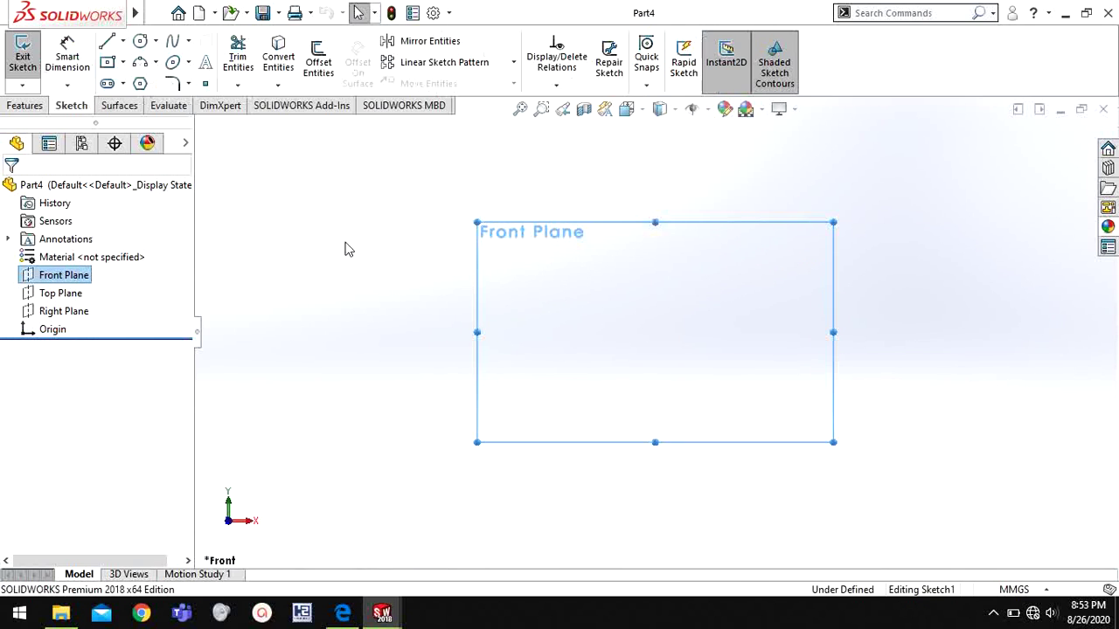
- Sketch a 180-degree centerpoint arc above the origin, centered on it, with a radius of about 12 mm
left_click(107, 42)
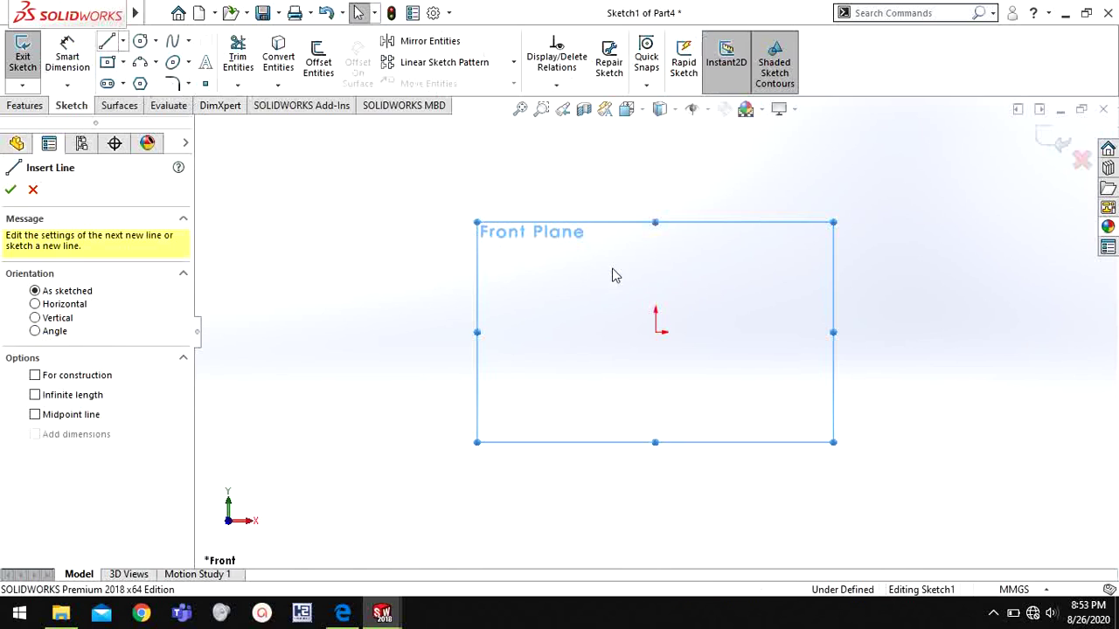
left_click(154, 62)
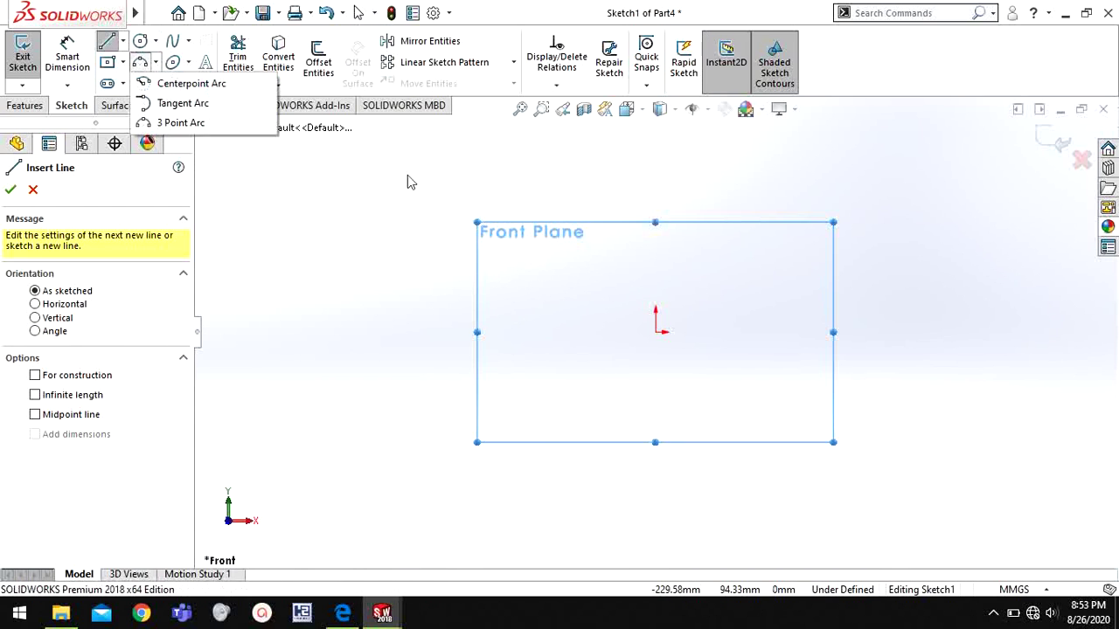
left_click(196, 85)
scroll(754, 331, "down", 1)
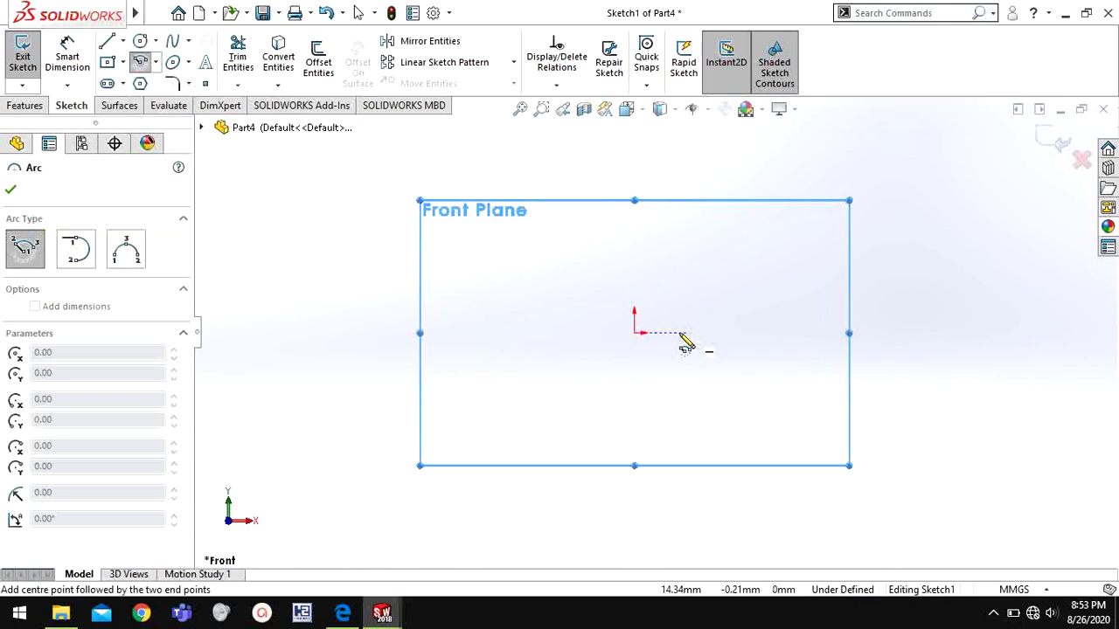
left_click(634, 333)
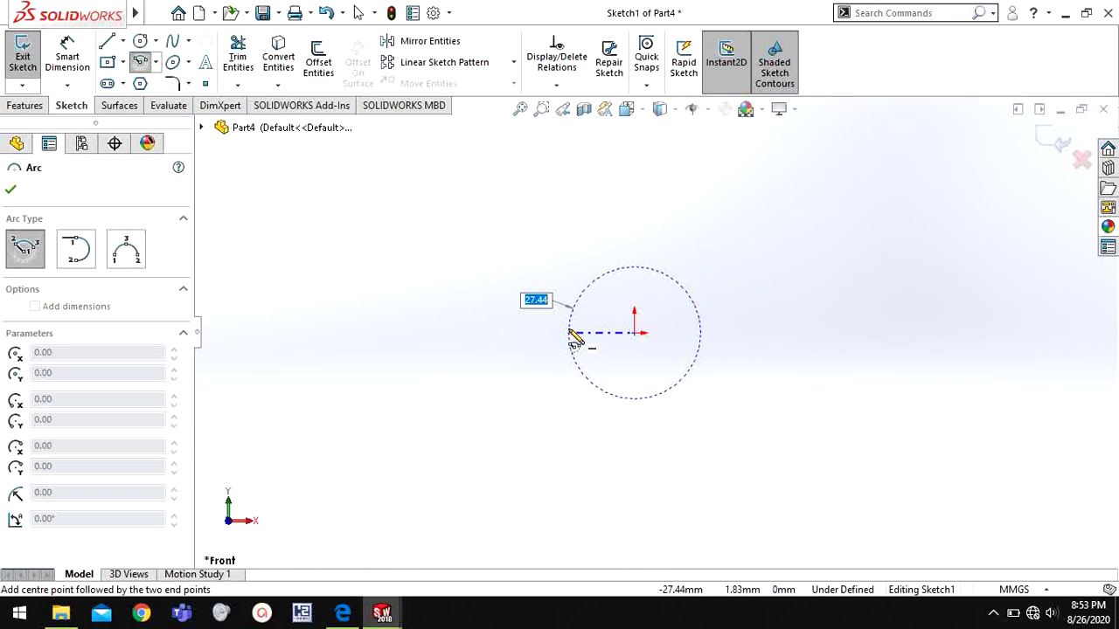
type("12")
key("Return")
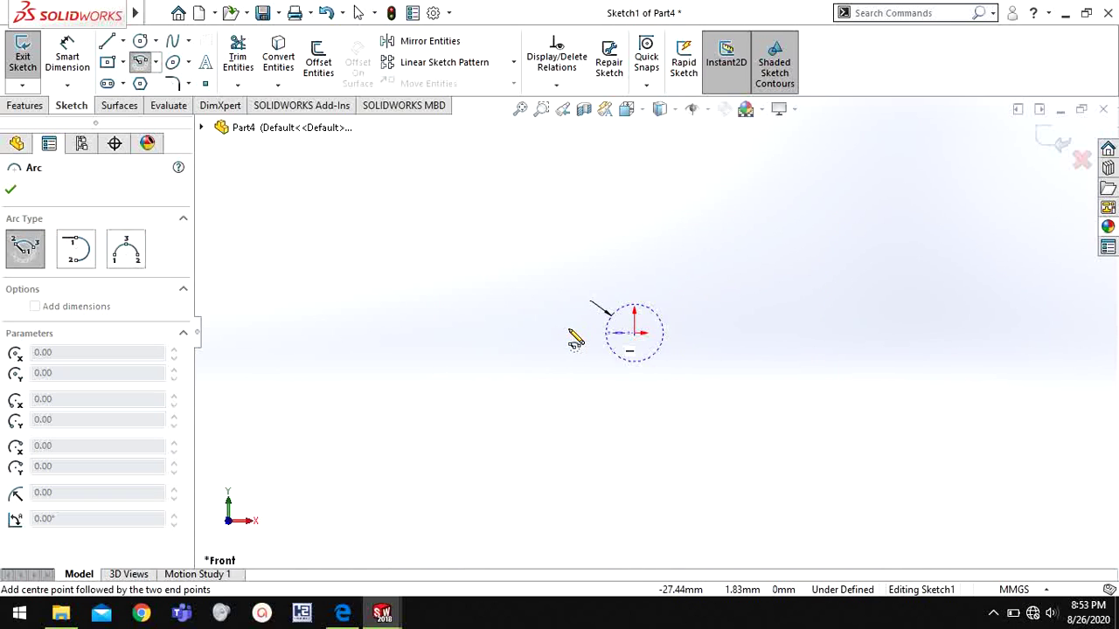
left_click(606, 333)
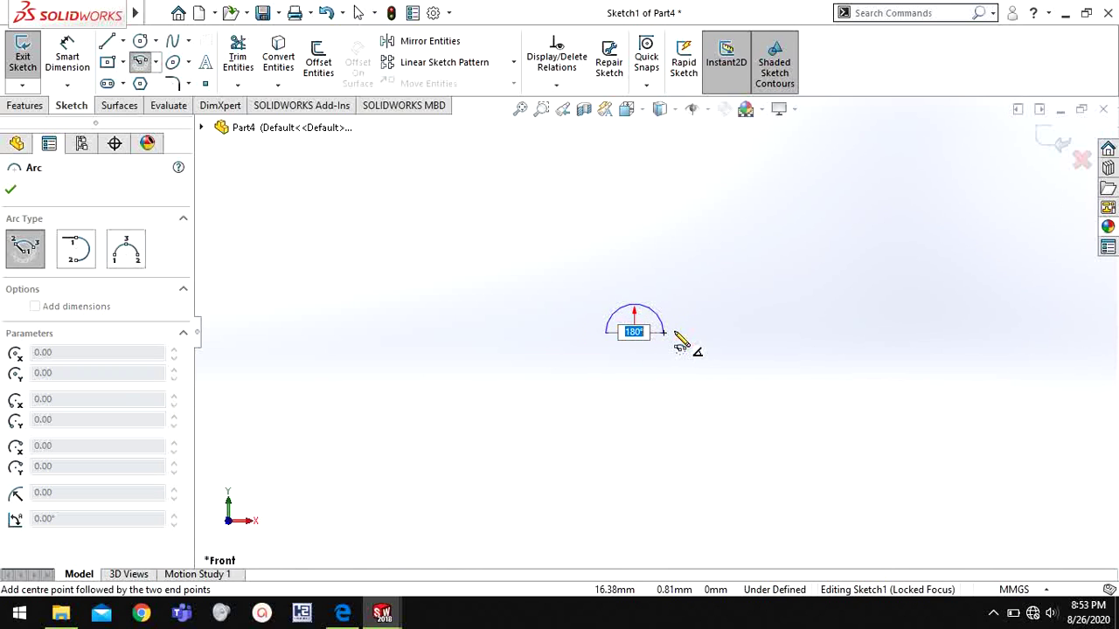
left_click(676, 335)
key("Escape")
- Set the semicircular arc's radius dimension to exactly 12 mm
scroll(673, 298, "down", 4)
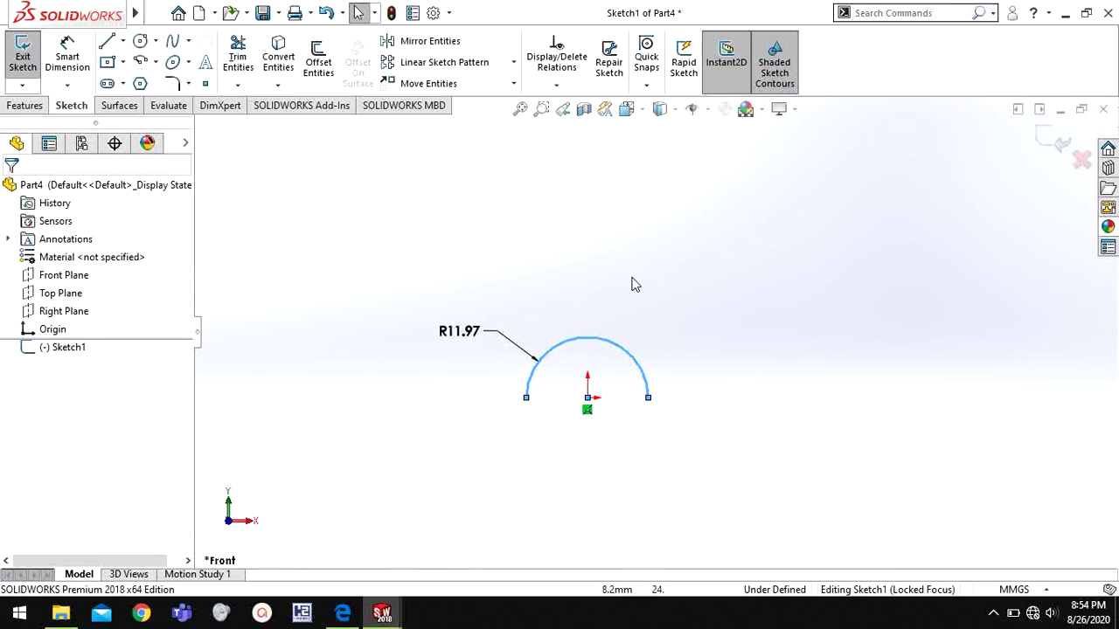
left_click(489, 332)
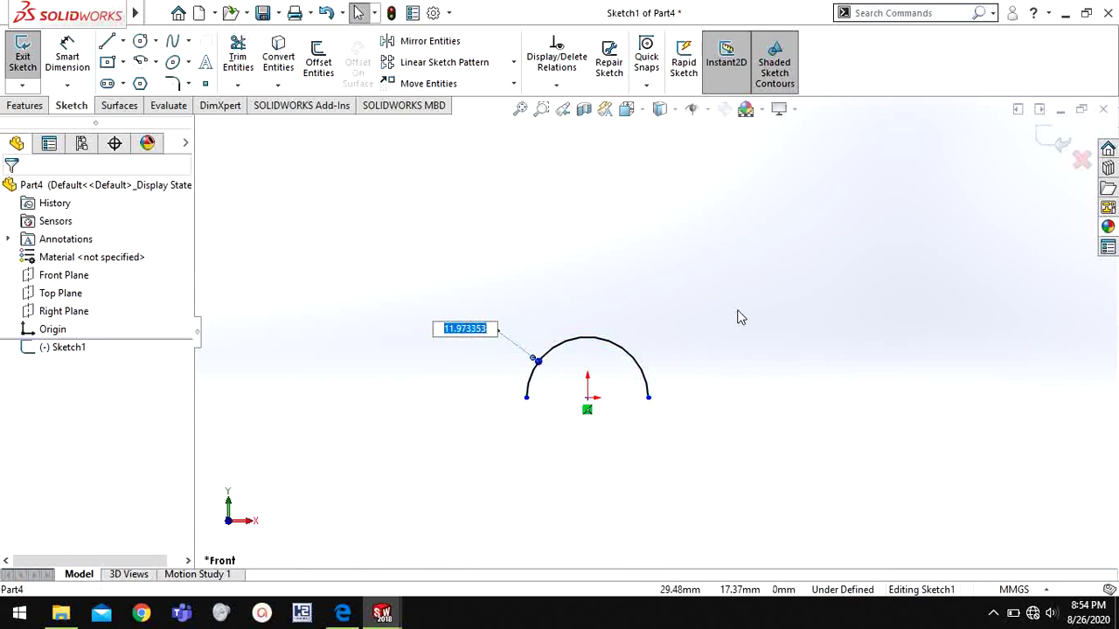
key("Return")
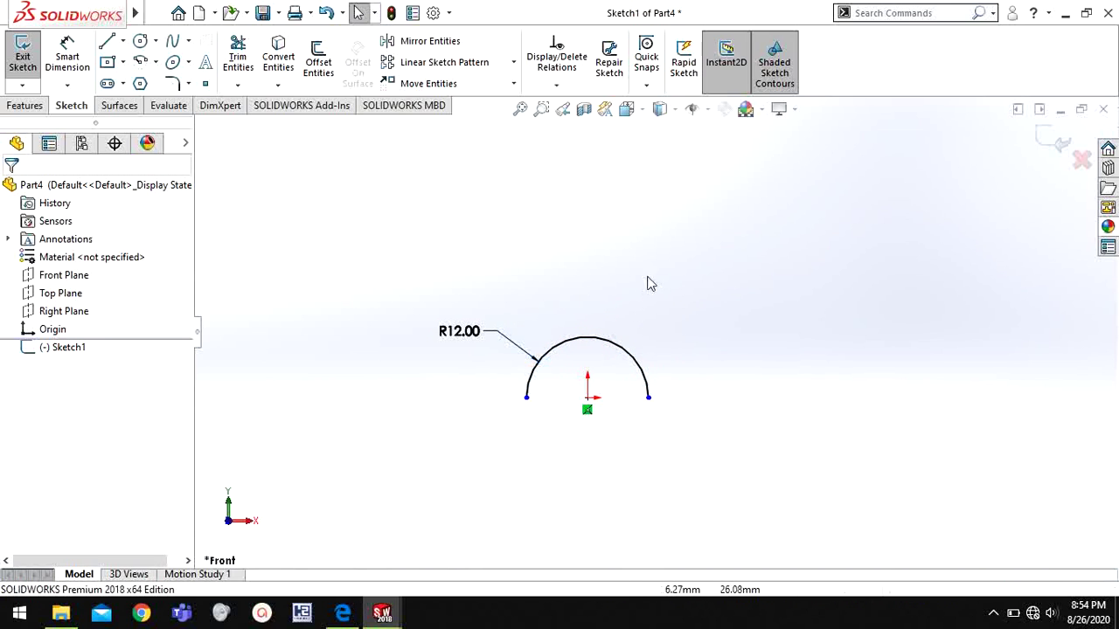
- Sketch a horizontal line about 25.5 mm long from the arc's left end to just past its right end
left_click(114, 40)
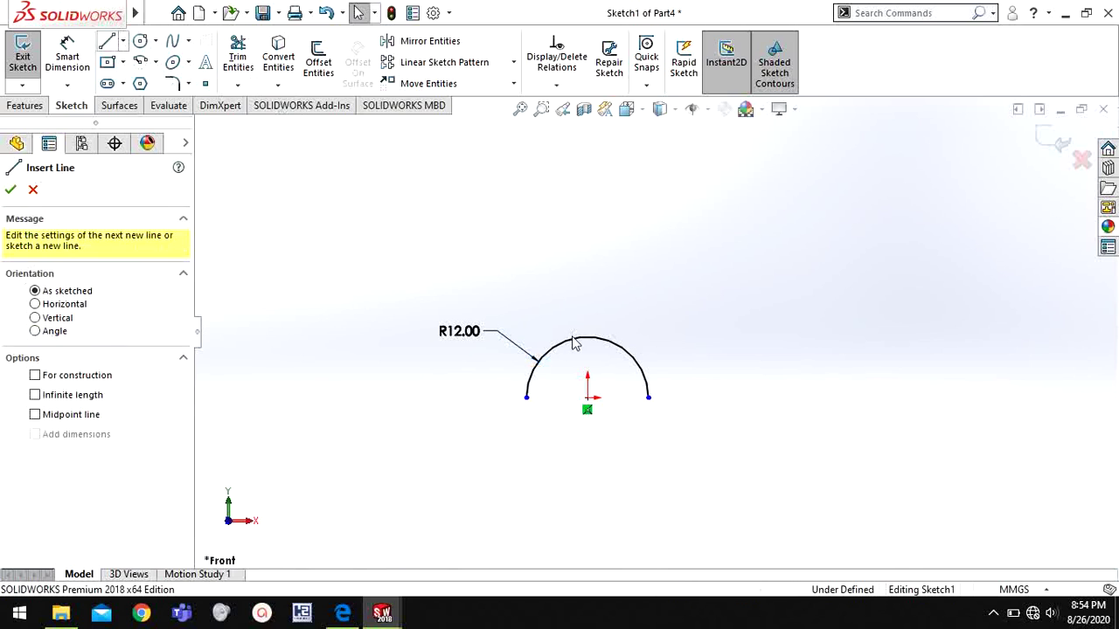
left_click(527, 398)
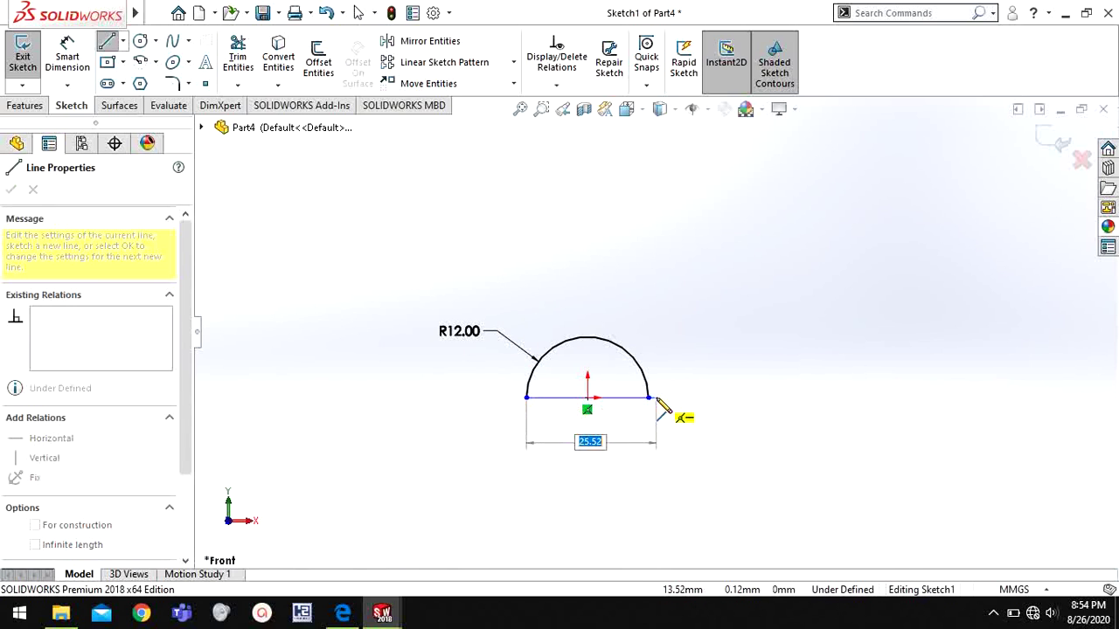
left_click(649, 399)
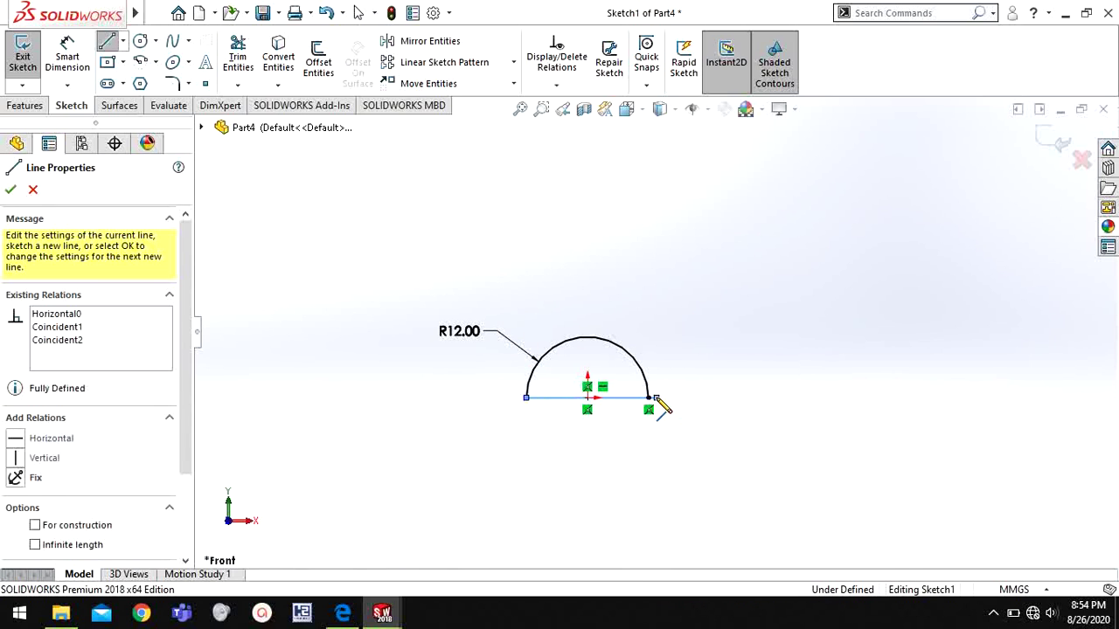
right_click(703, 334)
left_click(721, 339)
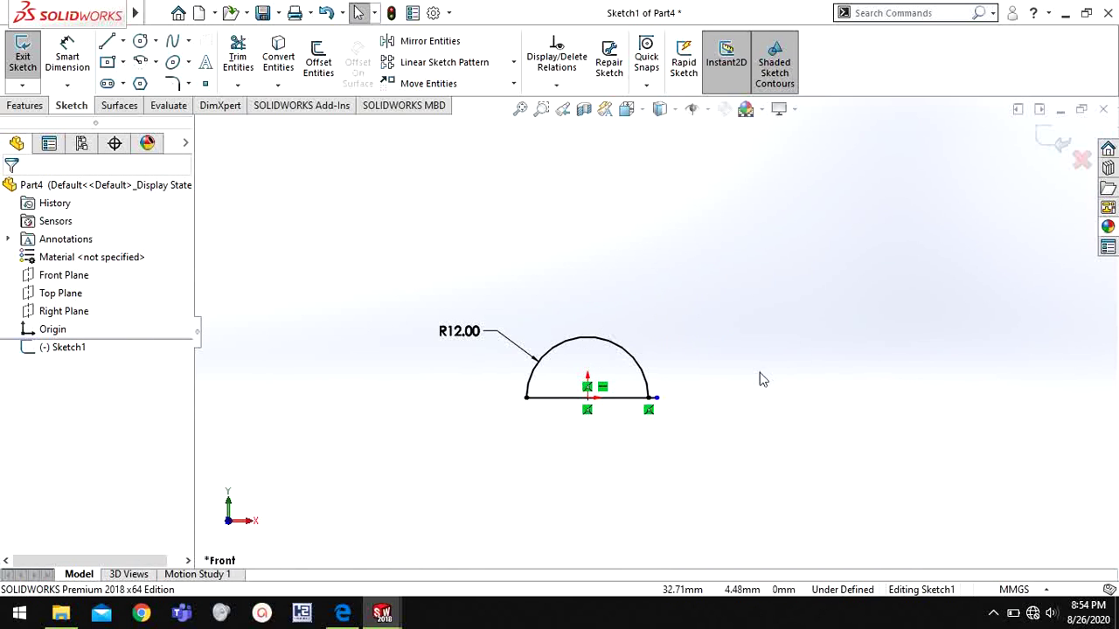
- Merge the line's overhanging right endpoint with the arc's right endpoint to close the half-circle profile
scroll(667, 404, "down", 3)
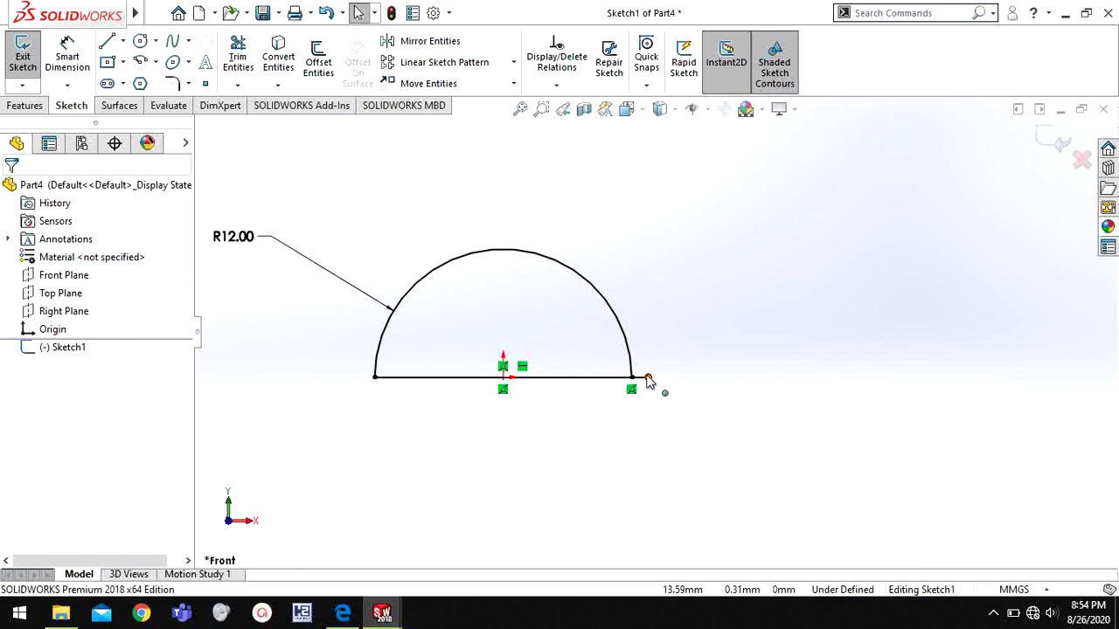
left_click(647, 378)
left_click(632, 377, "ctrl")
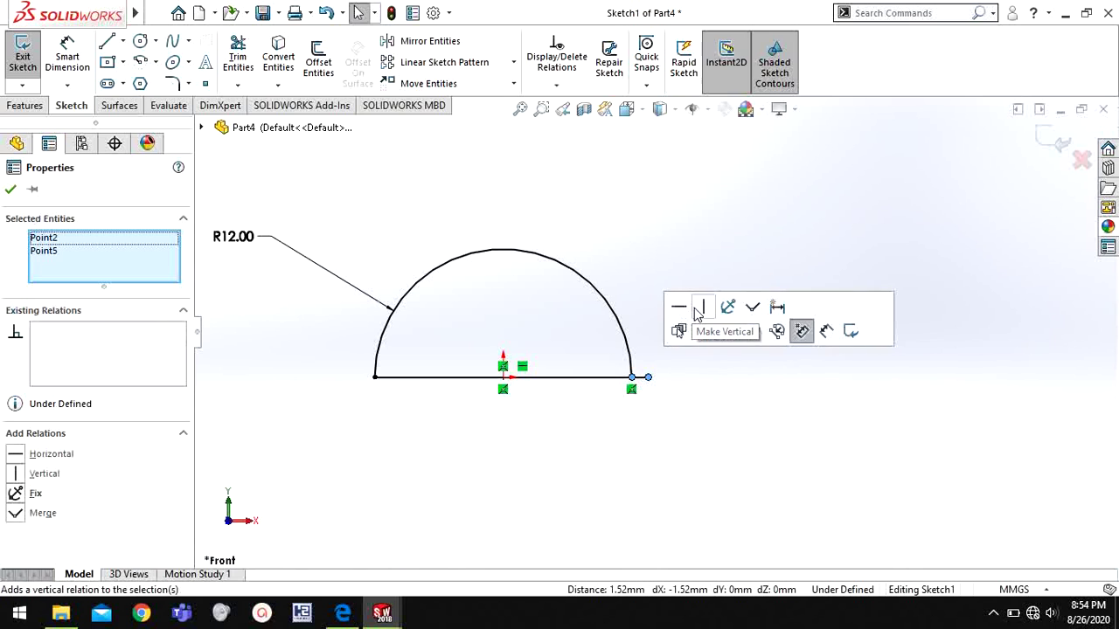
left_click(752, 307)
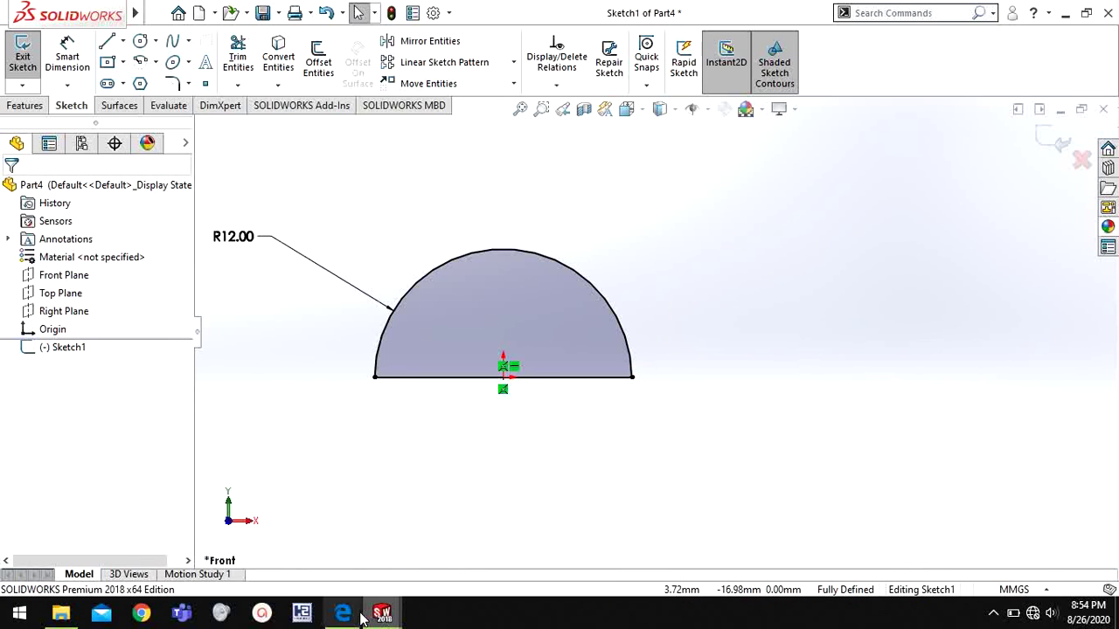
- Switch to the ball bearing drawing PDF in Edge, examine the ball's dimensioned sheet, and return to the SOLIDWORKS sketch
left_click(361, 618)
scroll(529, 467, "down", 12)
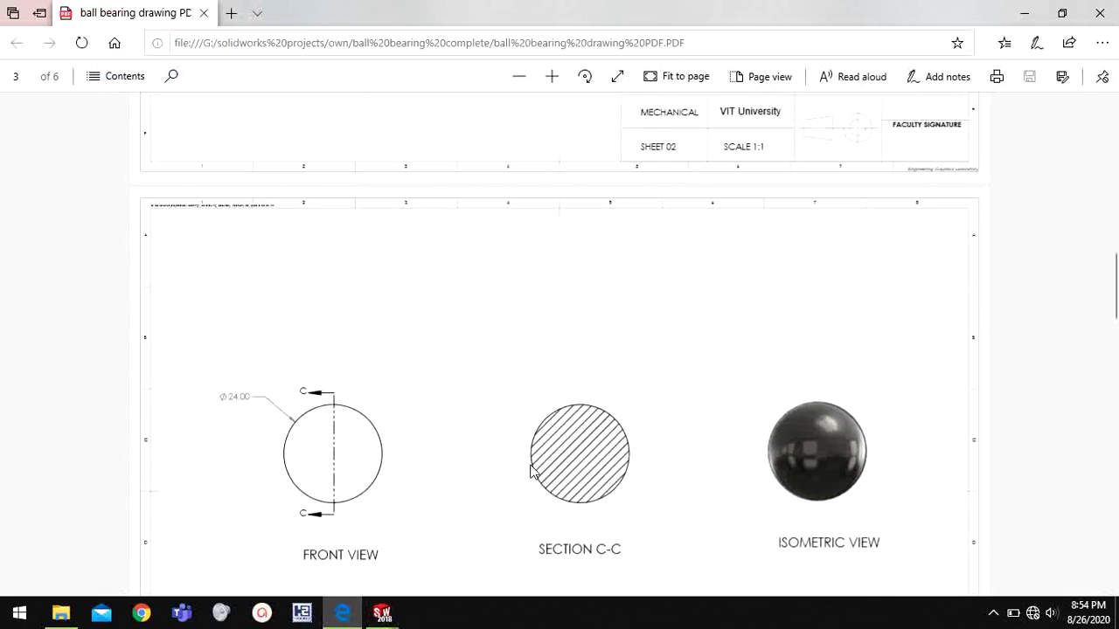
scroll(530, 469, "down", 1)
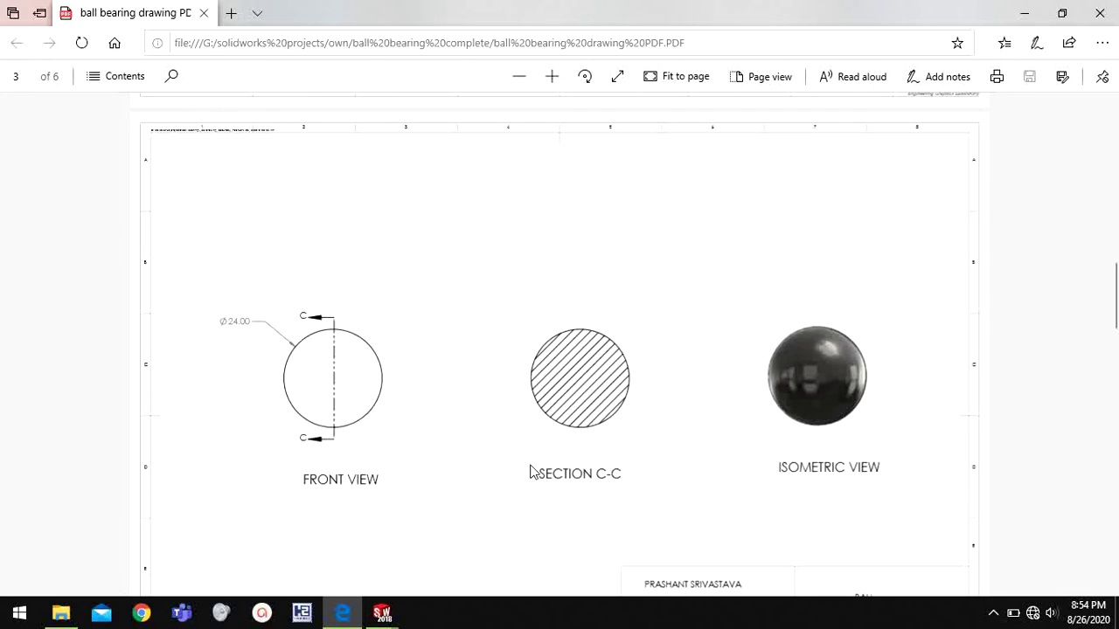
mouse_move(387, 618)
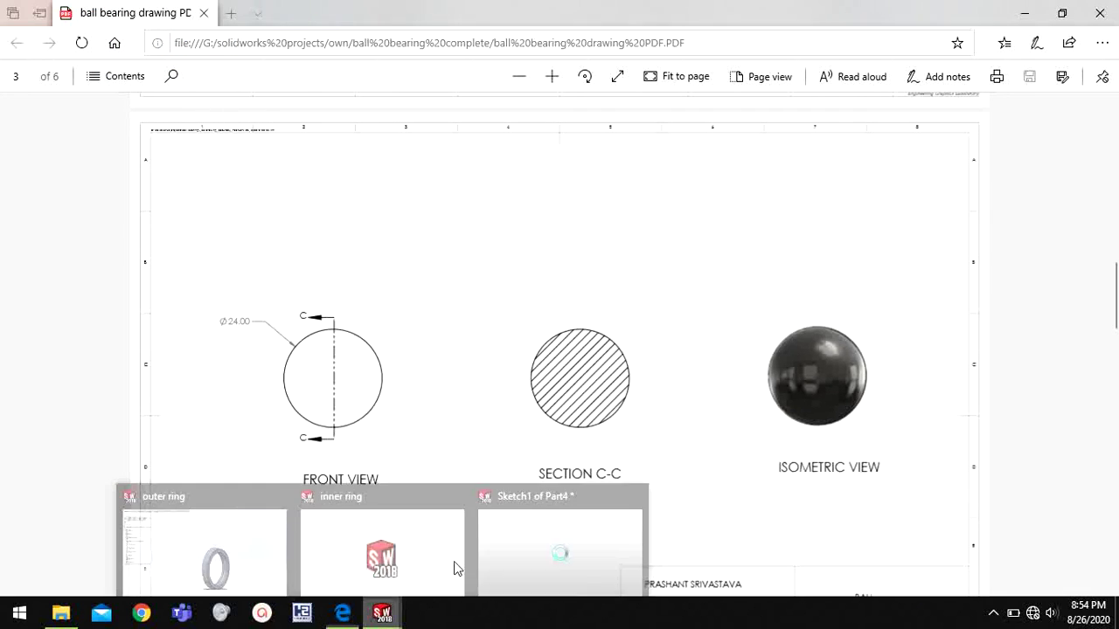
left_click(559, 519)
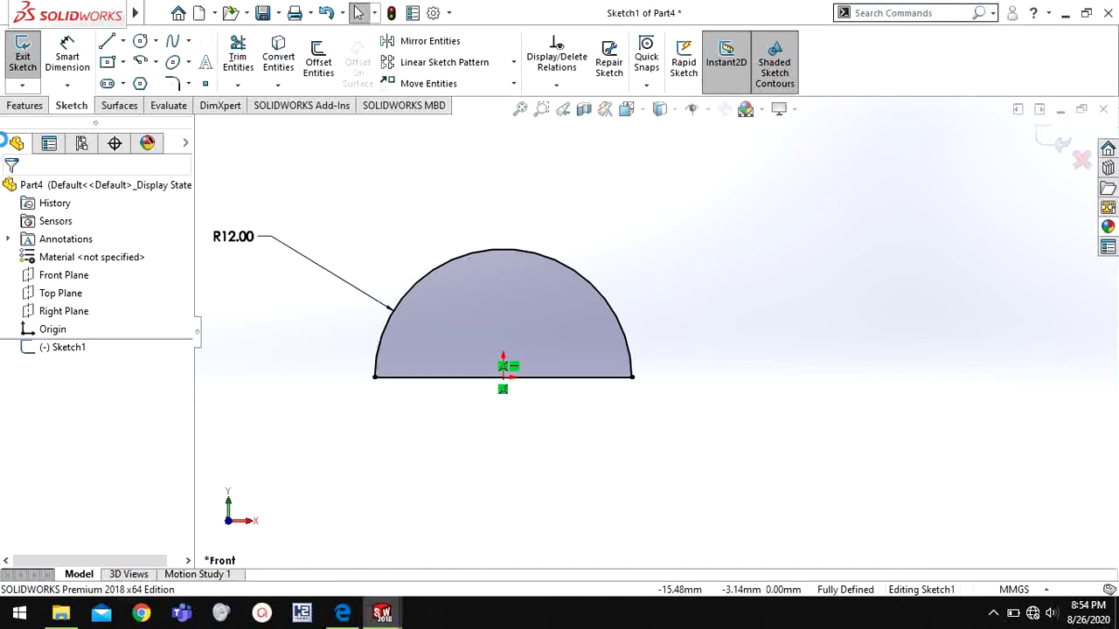
- Revolve the half-circle profile 360 degrees about its straight line to create the solid ball
left_click(12, 106)
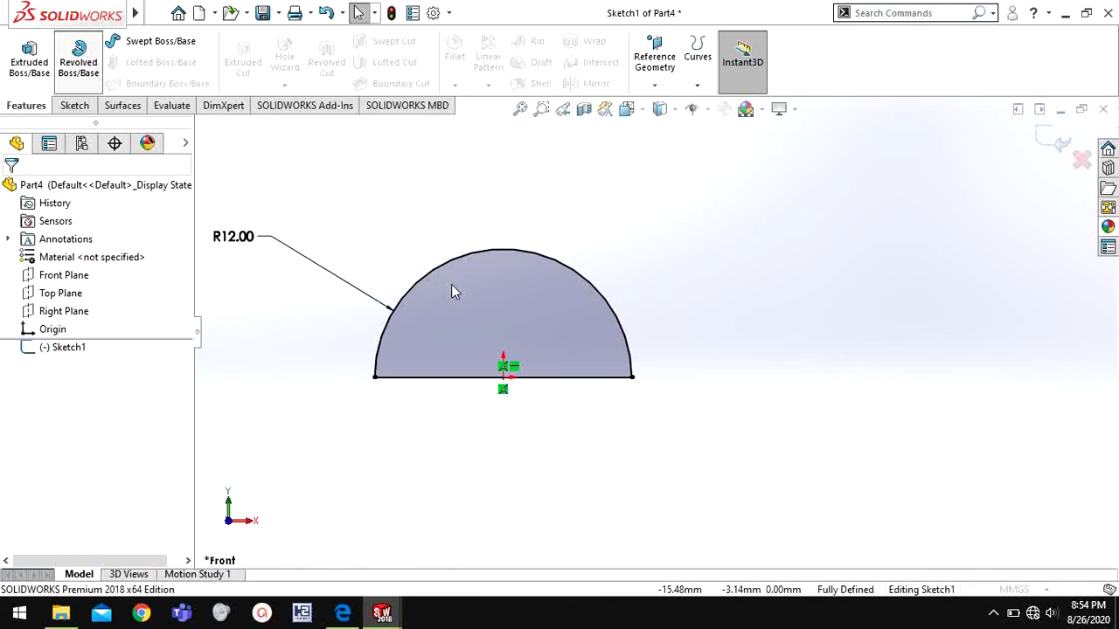
key("r")
left_click(647, 422)
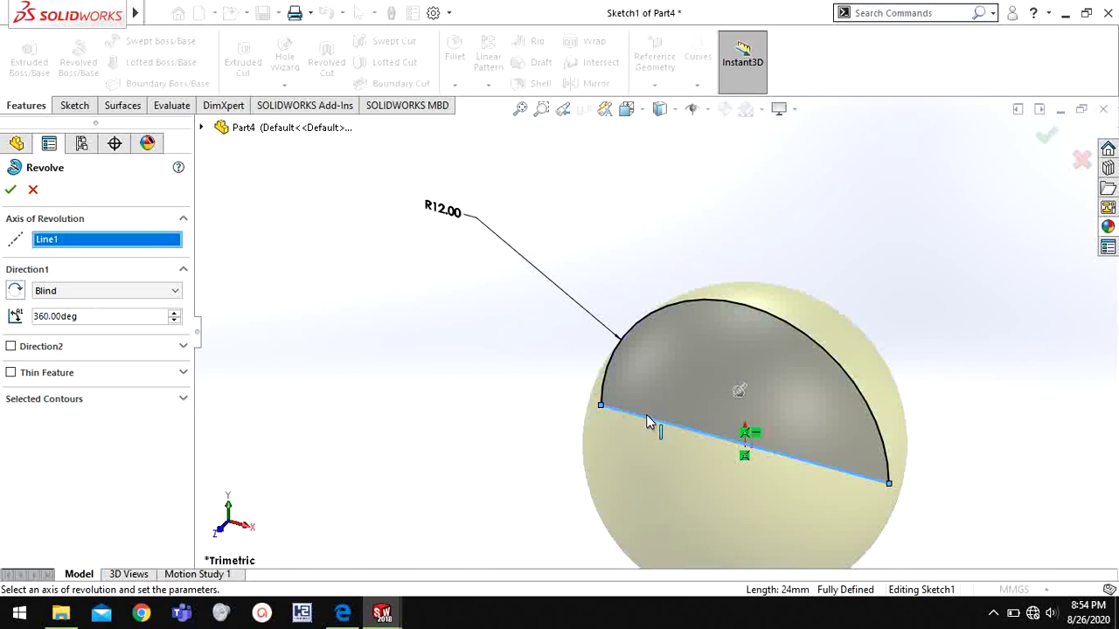
left_click(8, 191)
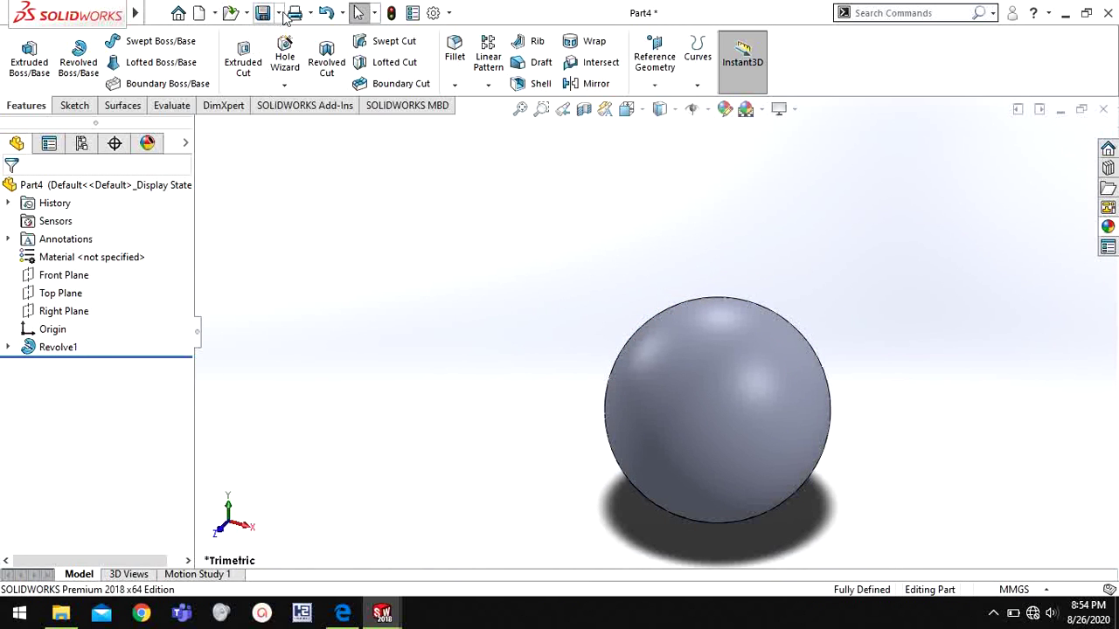
- Save the revolved part to the Desktop under the file name ball
left_click(280, 13)
left_click(296, 54)
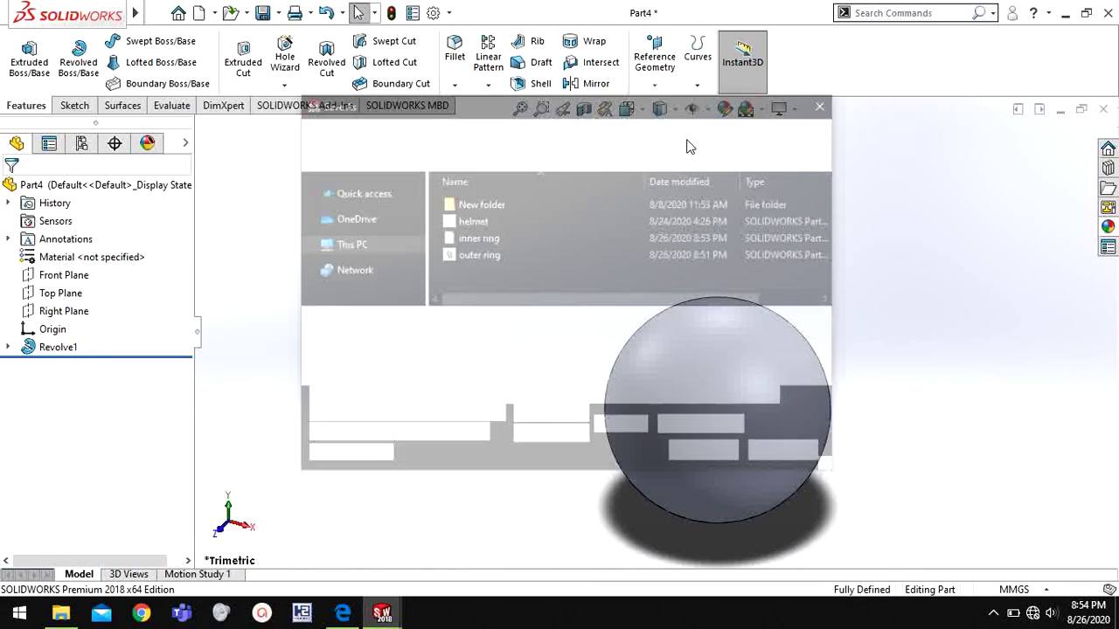
type("ball")
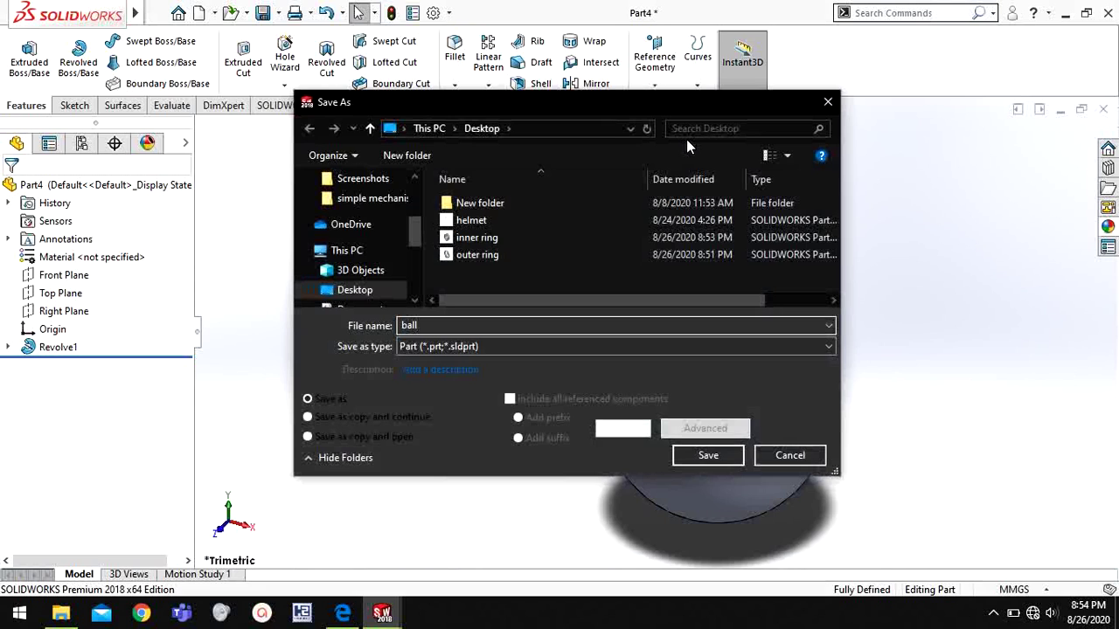
key("Return")
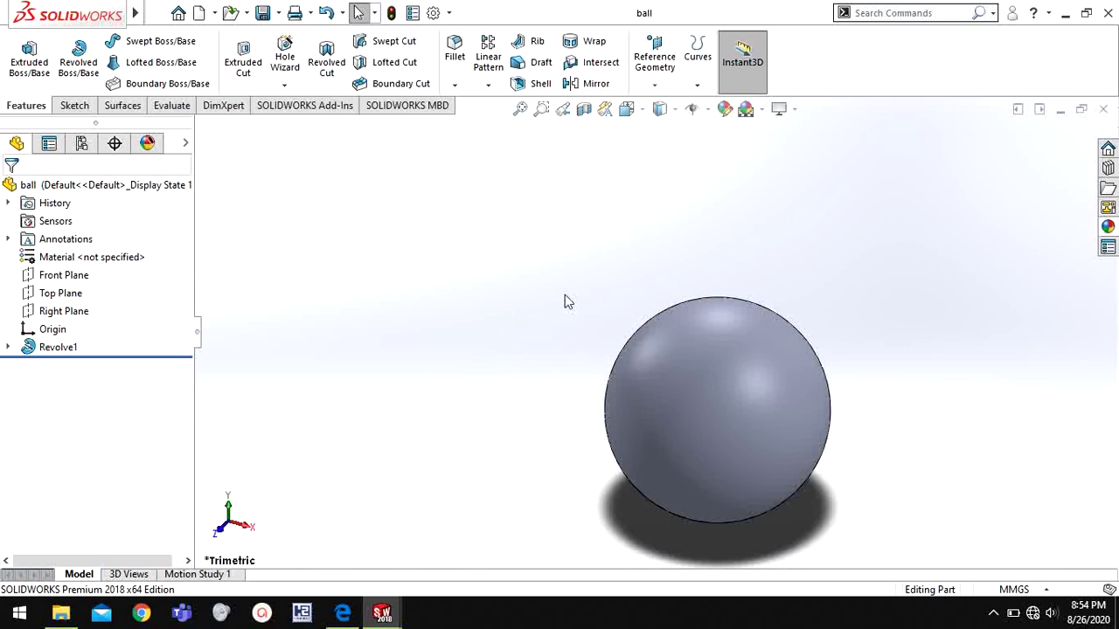
- Create a new assembly document
left_click(206, 16)
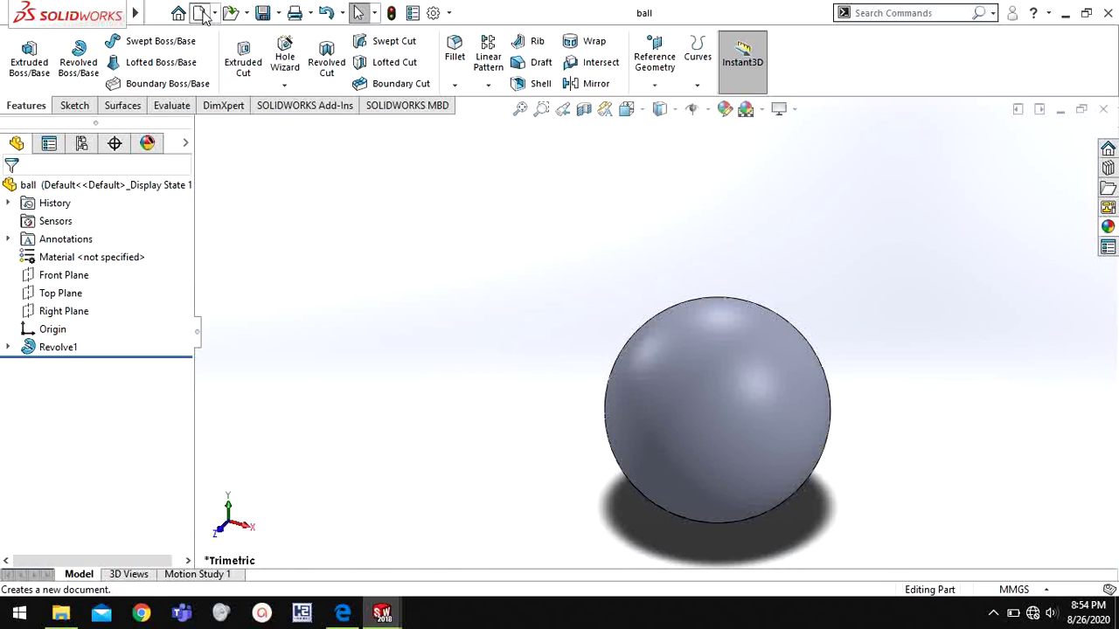
left_click(583, 254)
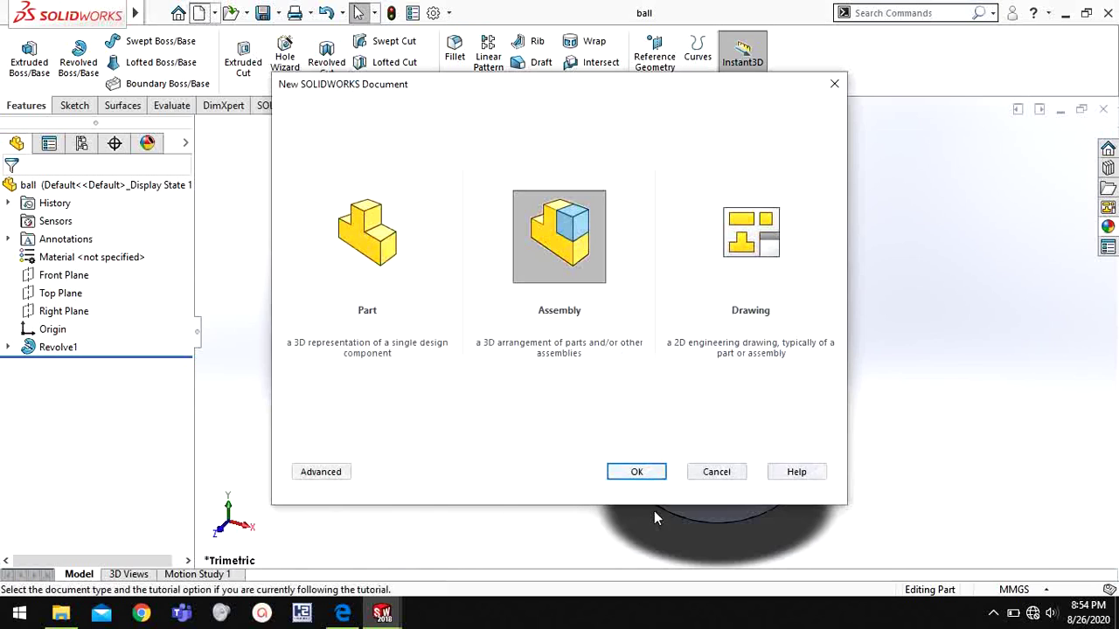
left_click(631, 472)
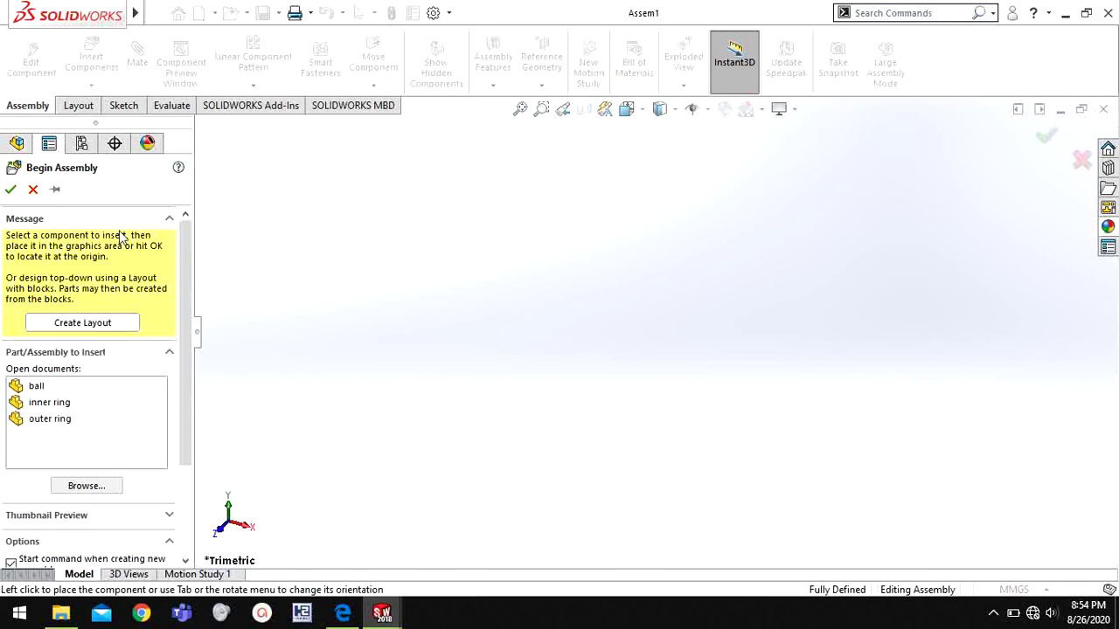
- Insert the outer ring, the inner ring and the ball side by side as components of the assembly
left_click(63, 424)
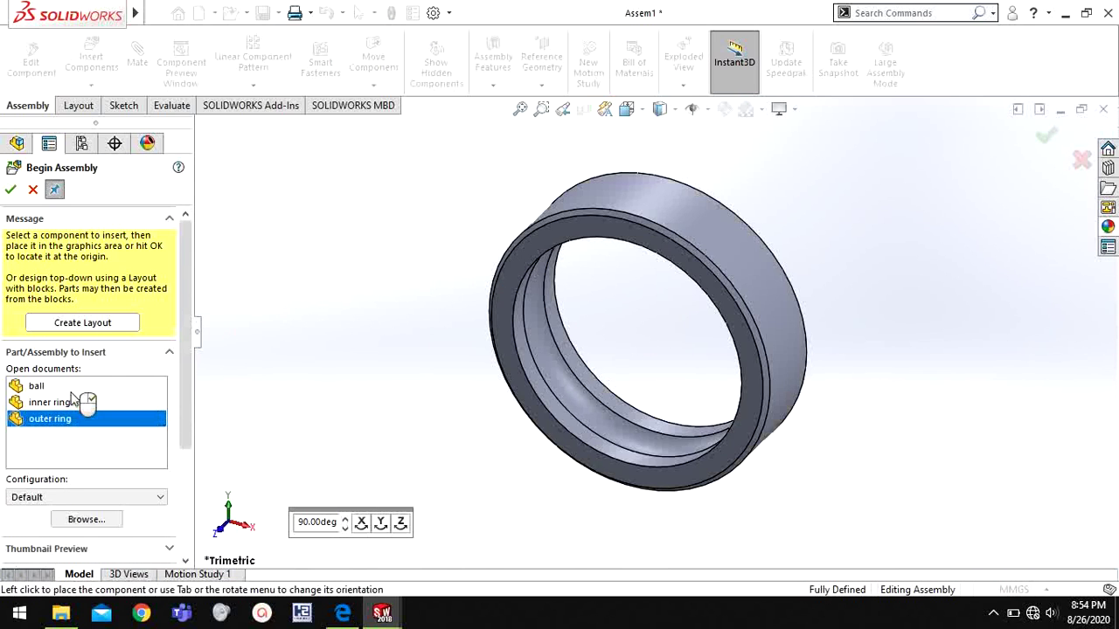
left_click(236, 383)
left_click(88, 398)
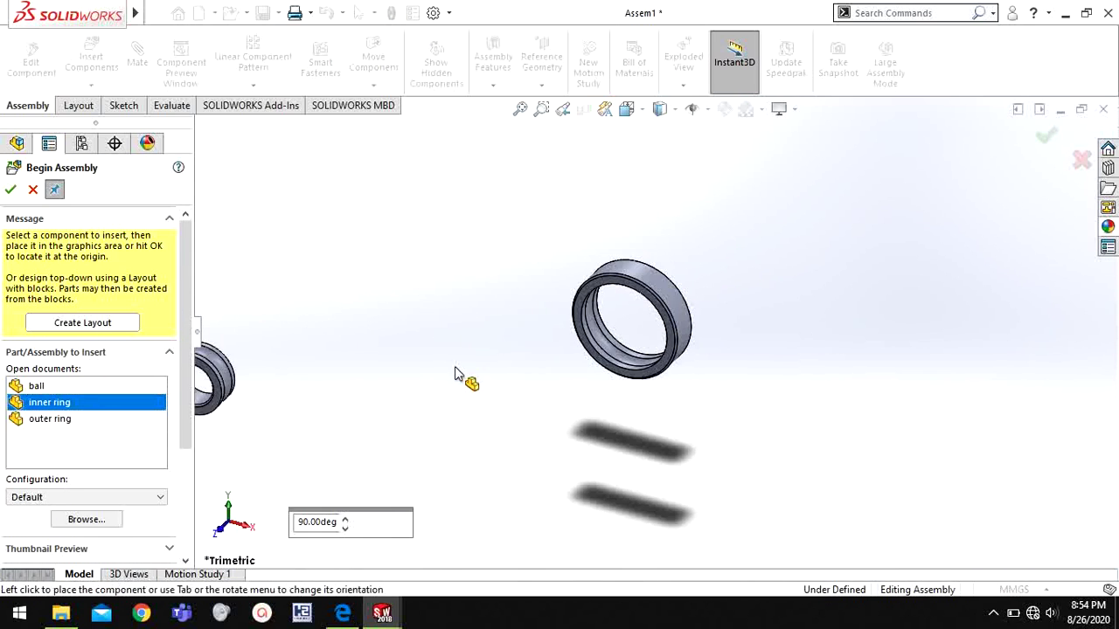
left_click(532, 372)
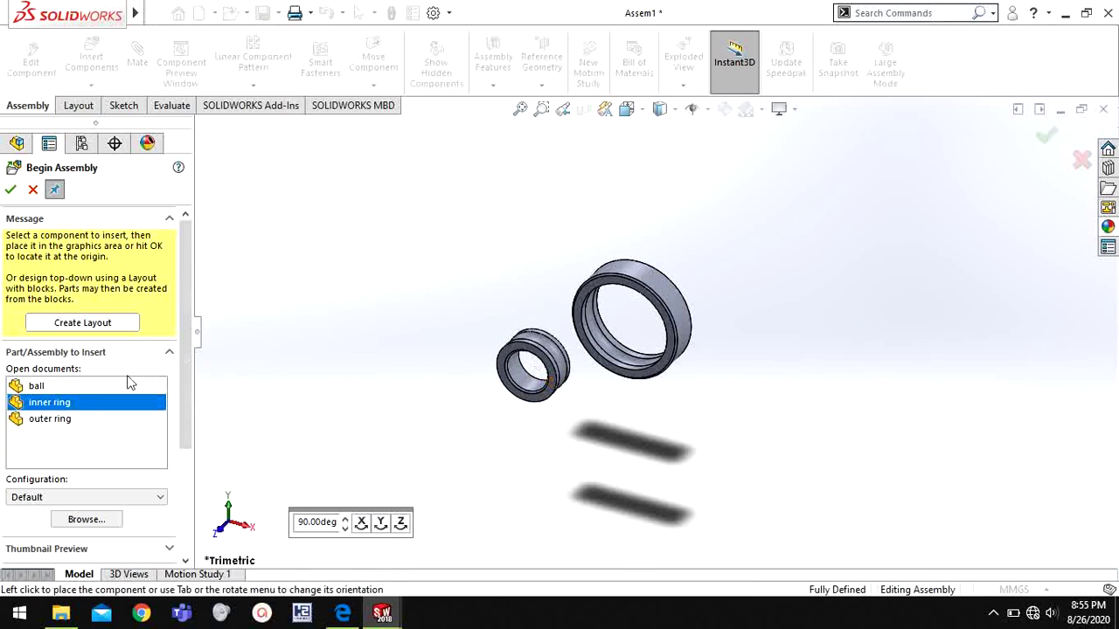
left_click(38, 388)
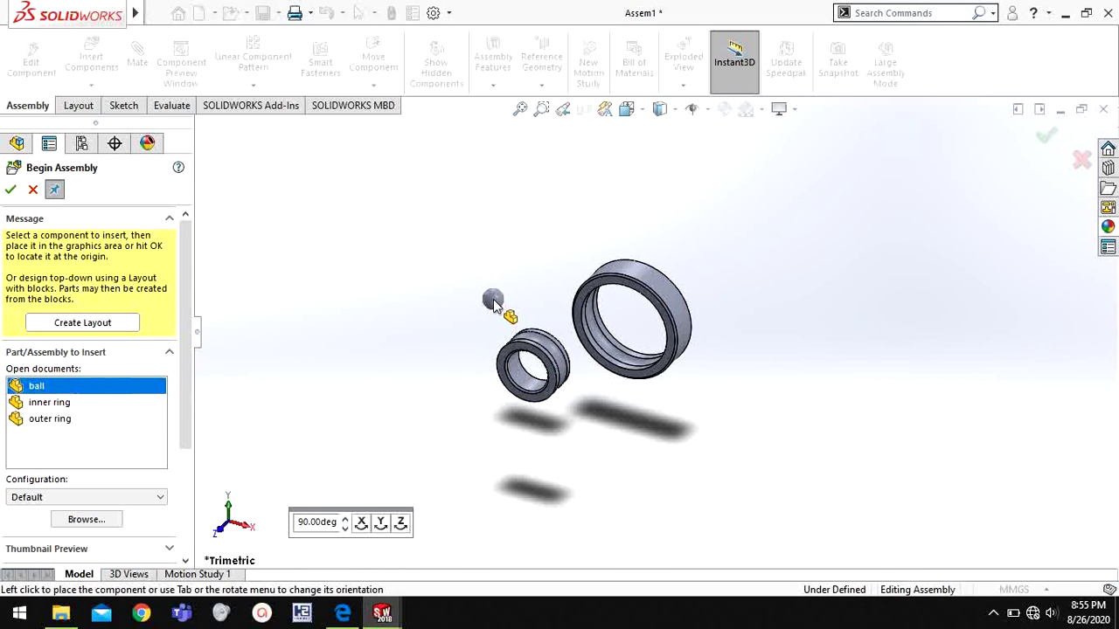
left_click(497, 297)
left_click(10, 190)
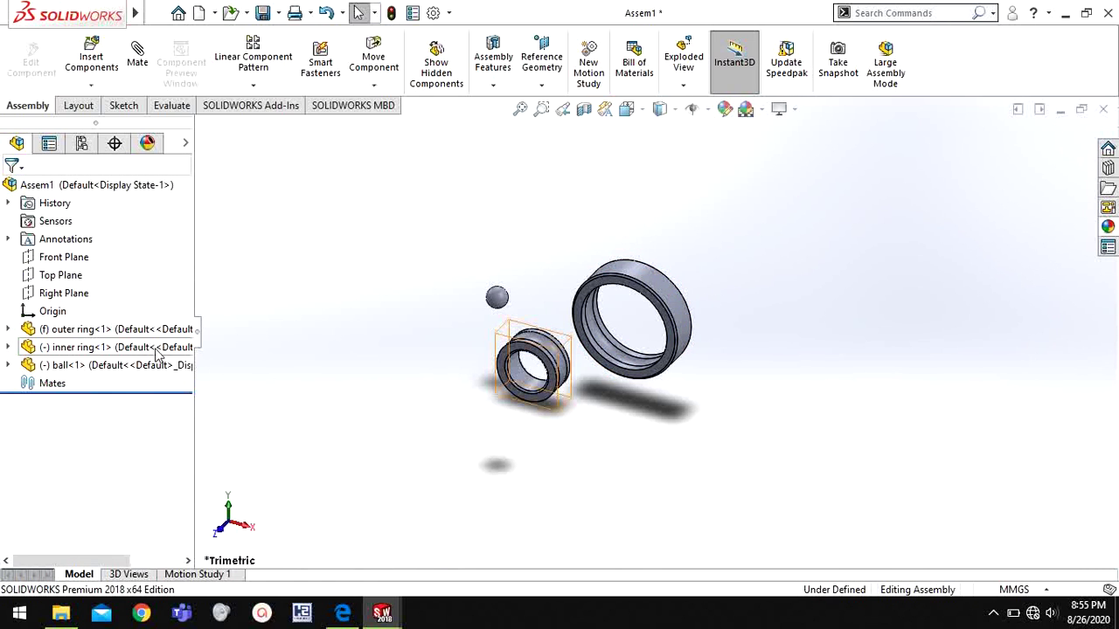
- Float the fixed outer ring so that it can move in the assembly
left_click(673, 317)
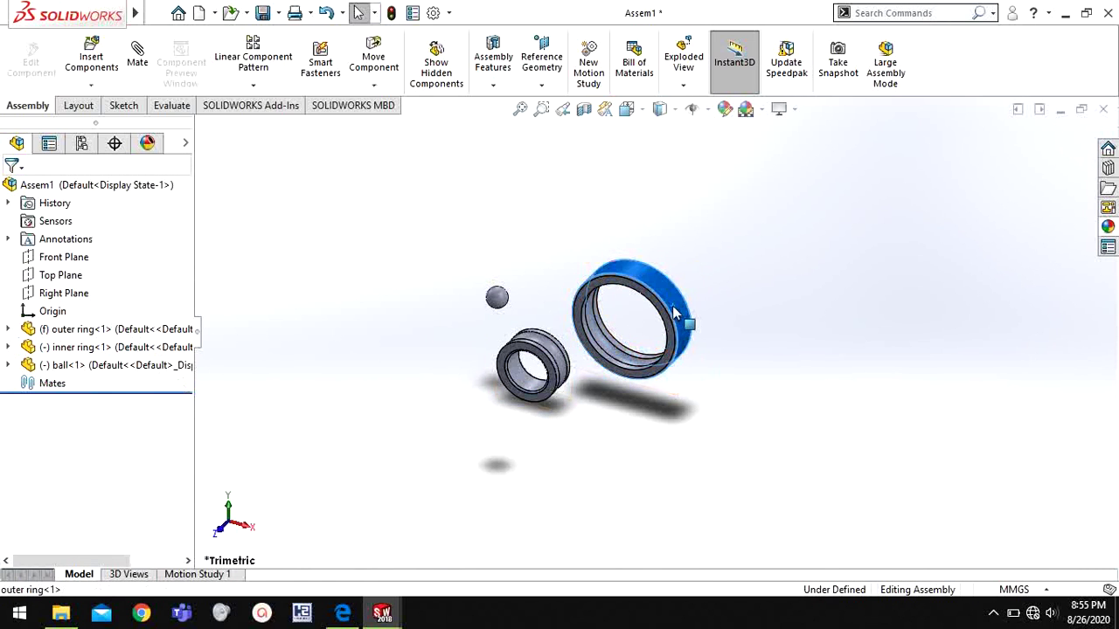
right_click(673, 317)
left_click(714, 278)
- Add a concentric mate between the inner ring's bore face and the outer ring's inner cylindrical face
middle_click_drag(647, 431, 651, 334)
scroll(639, 292, "down", 3)
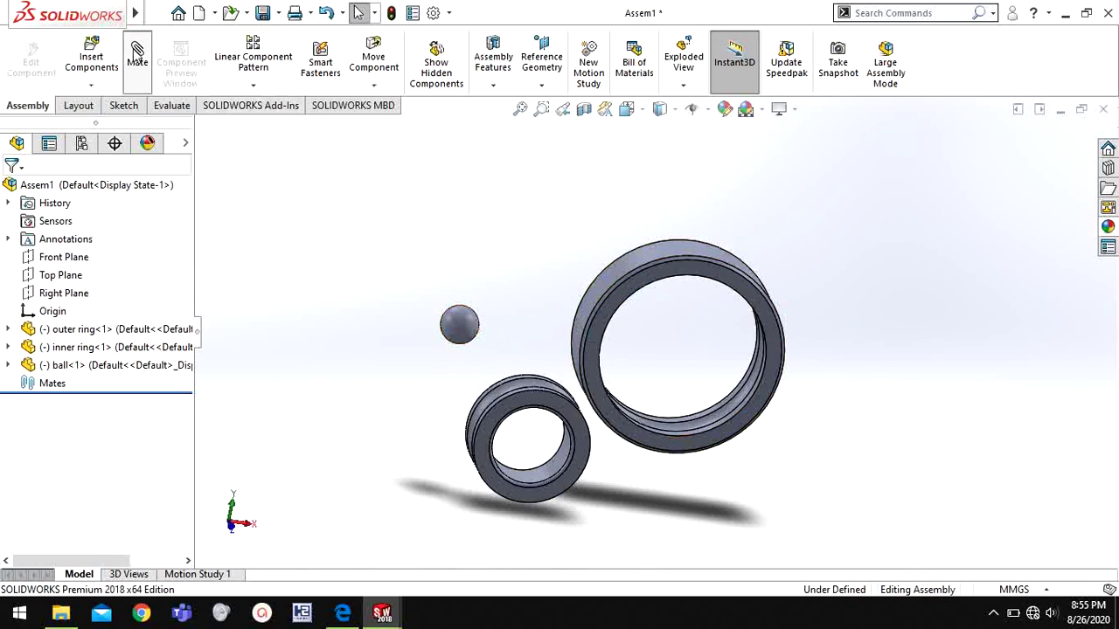
middle_click_drag(618, 477, 647, 472)
left_click(618, 455)
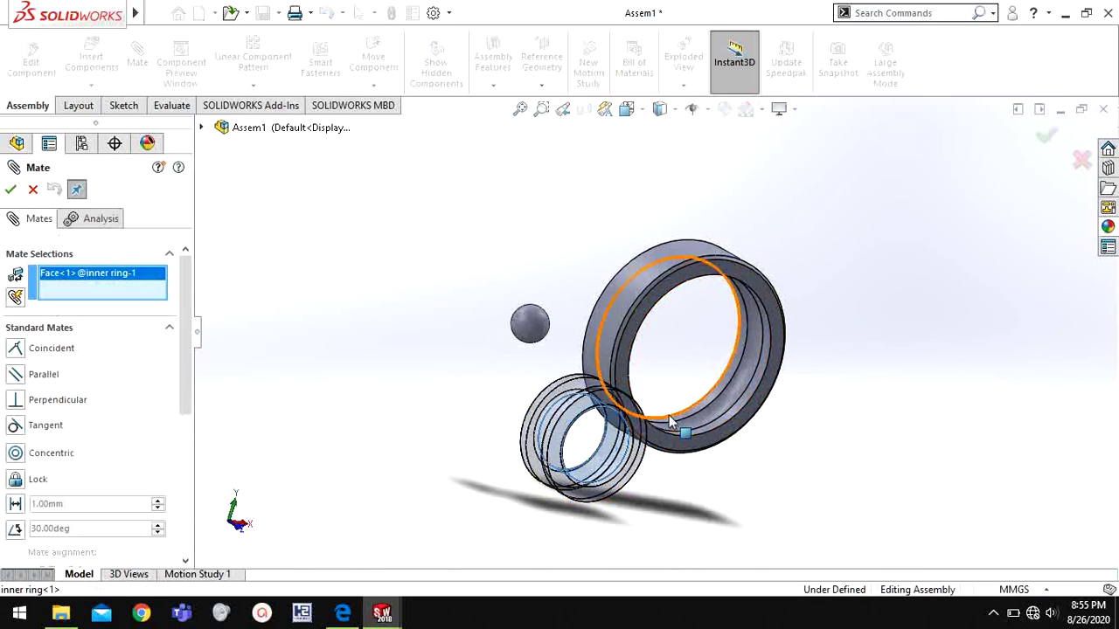
left_click(739, 357)
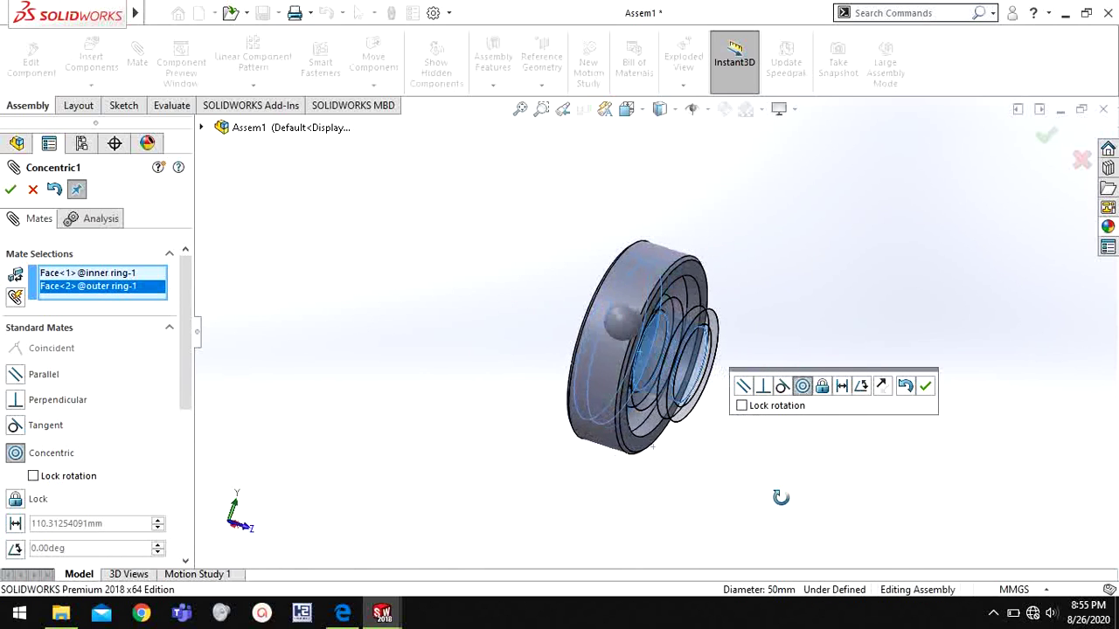
left_click(927, 387)
- Add a coincident mate between the flat front faces of the inner ring and the outer ring
scroll(764, 332, "down", 5)
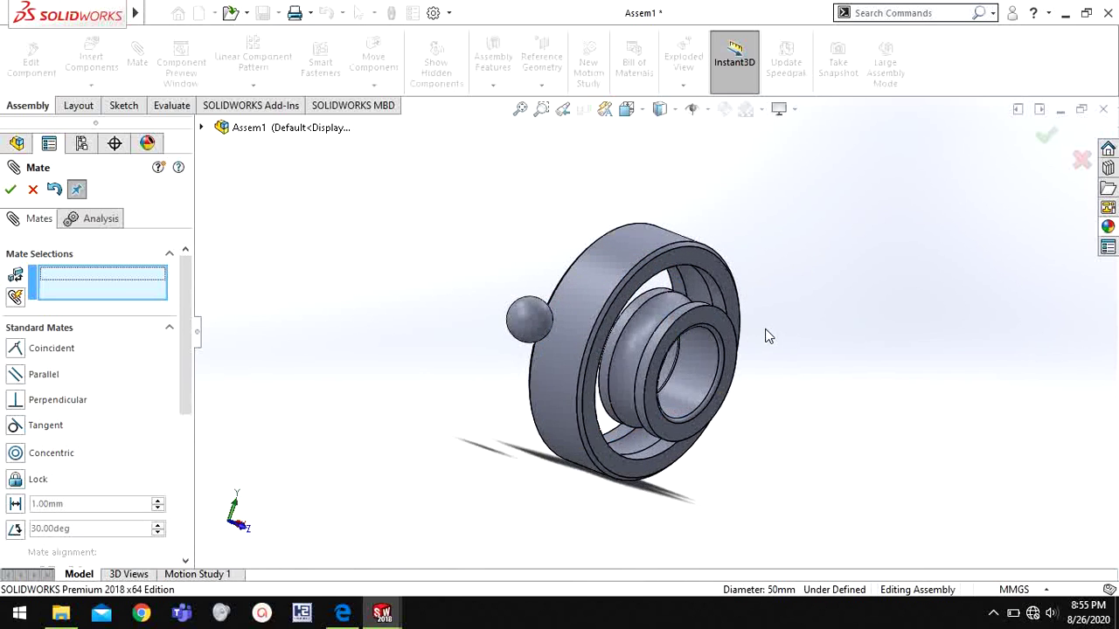
left_click(685, 334)
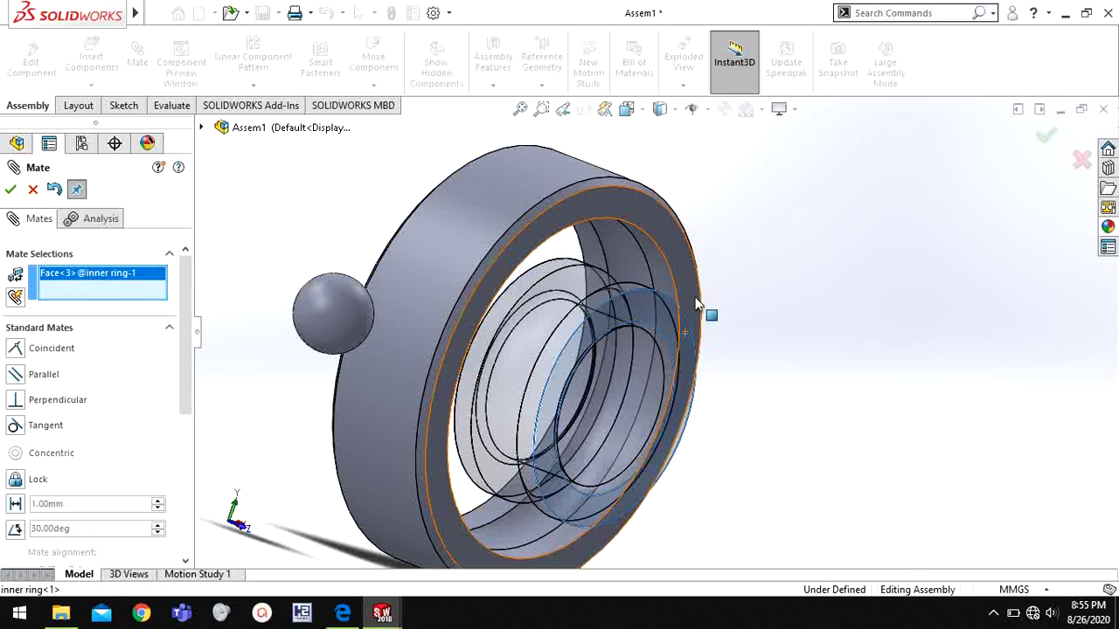
left_click(689, 301)
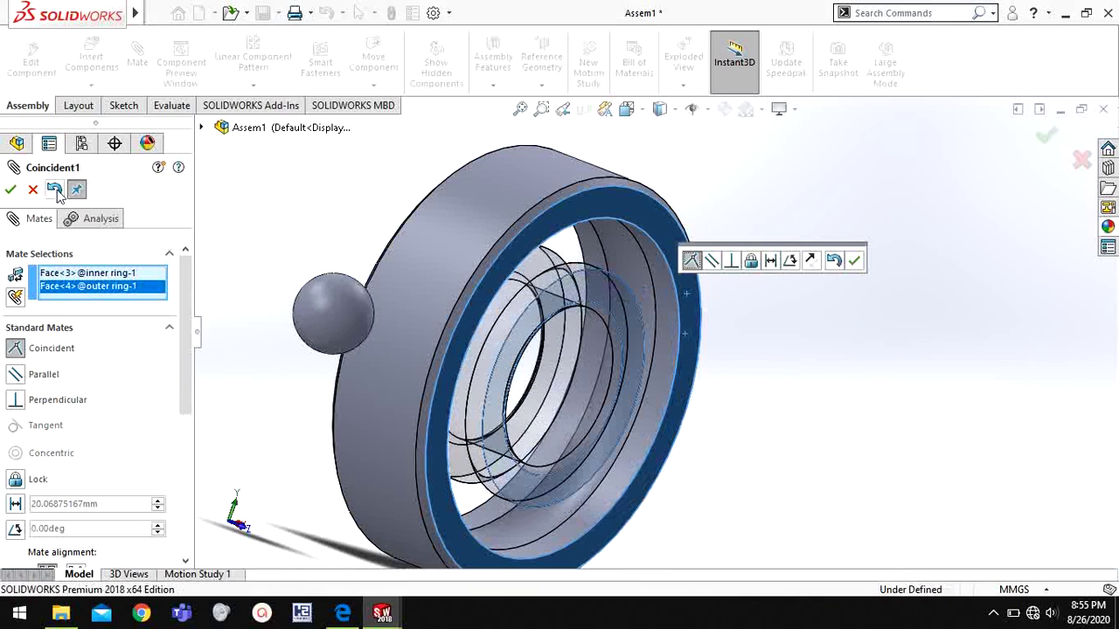
left_click(11, 189)
- Add a tangent mate between the ball and the outer ring's inner groove face, with the mate alignment flipped
middle_click_drag(728, 374, 666, 380)
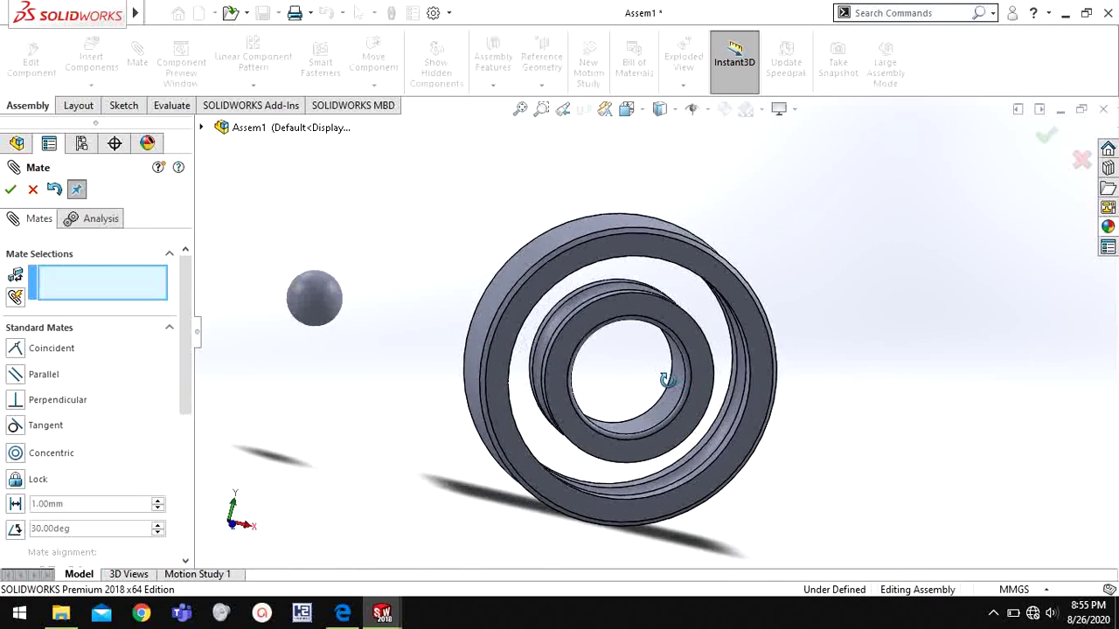
left_click(332, 306)
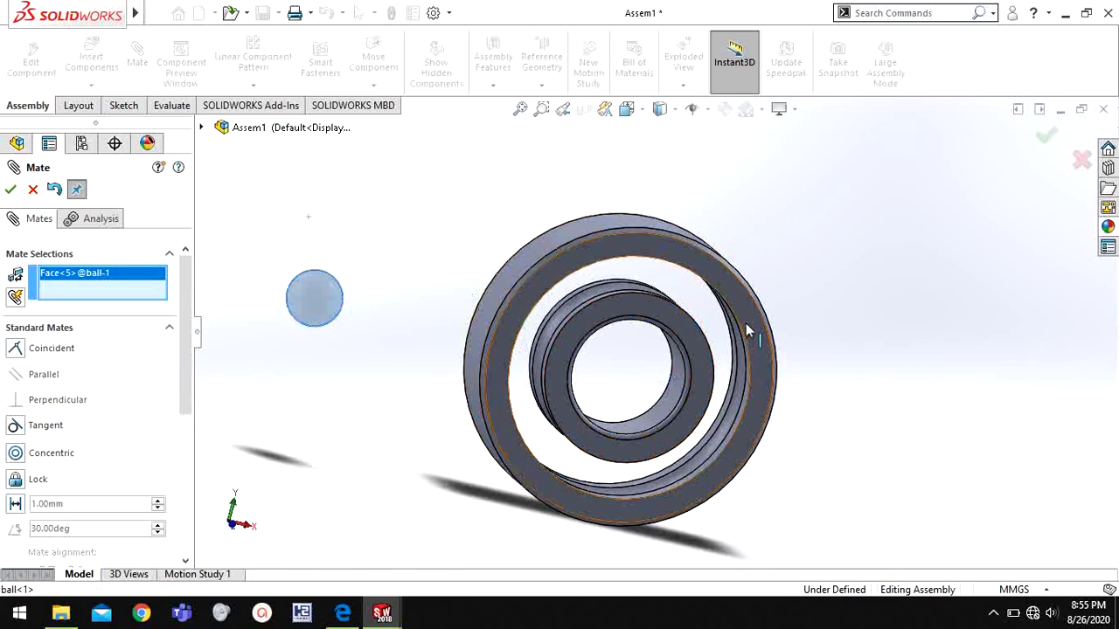
middle_click_drag(727, 324, 704, 333)
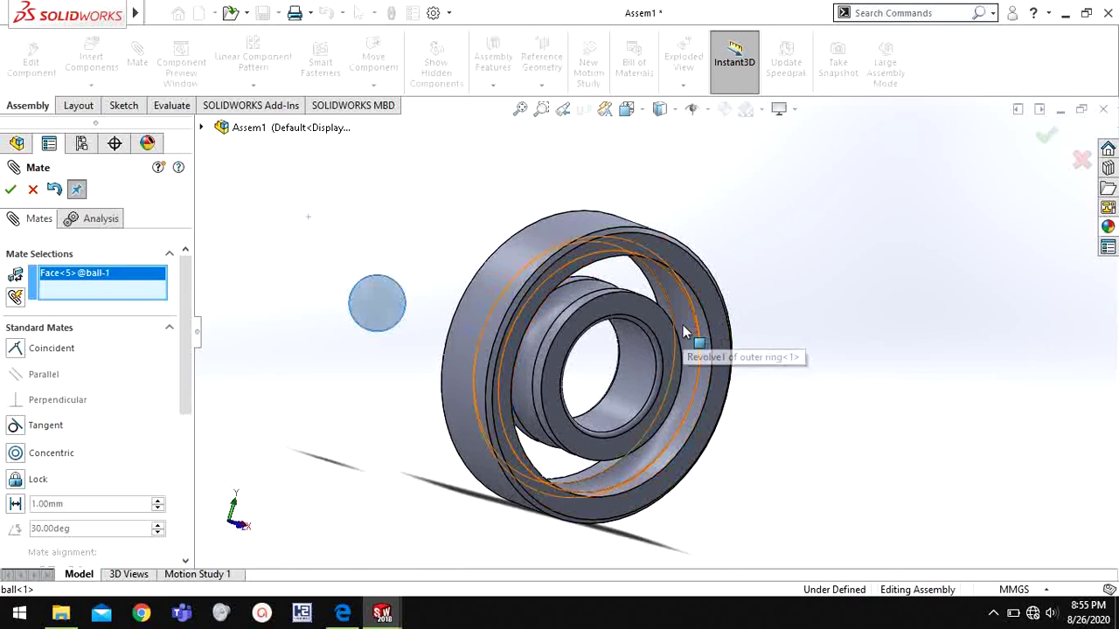
left_click(687, 332)
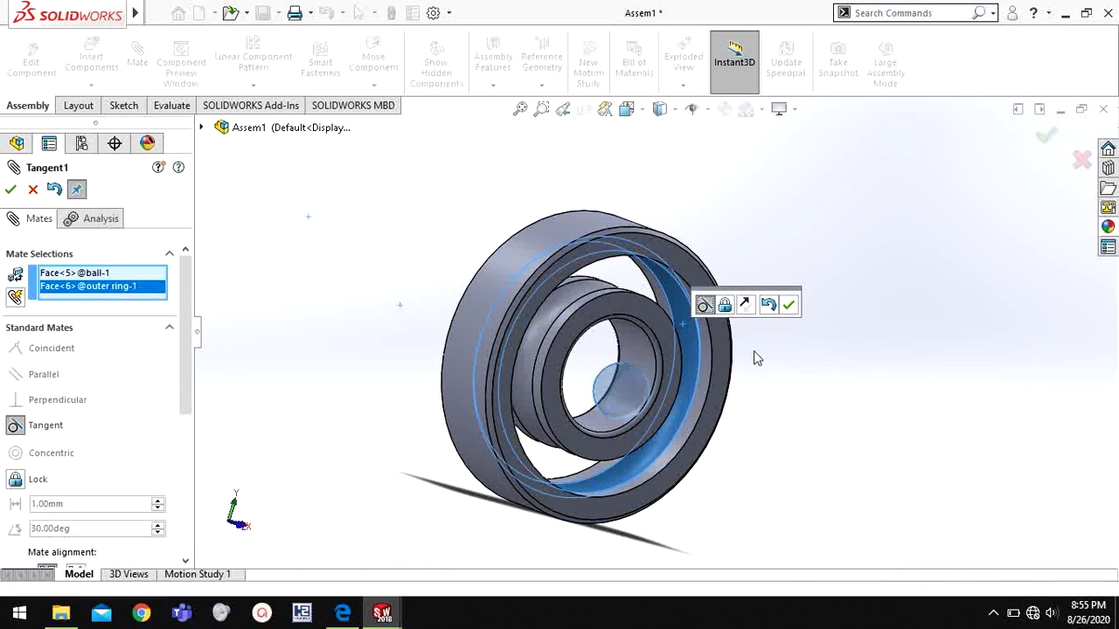
middle_click_drag(753, 351, 722, 331)
left_click(751, 308)
left_click(750, 306)
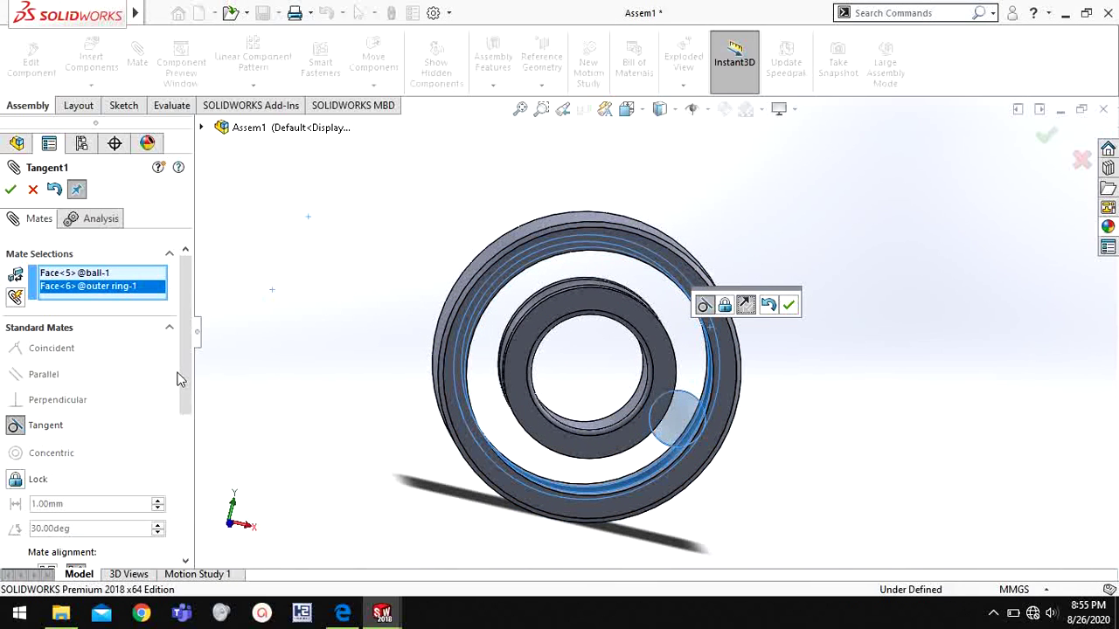
left_click(10, 190)
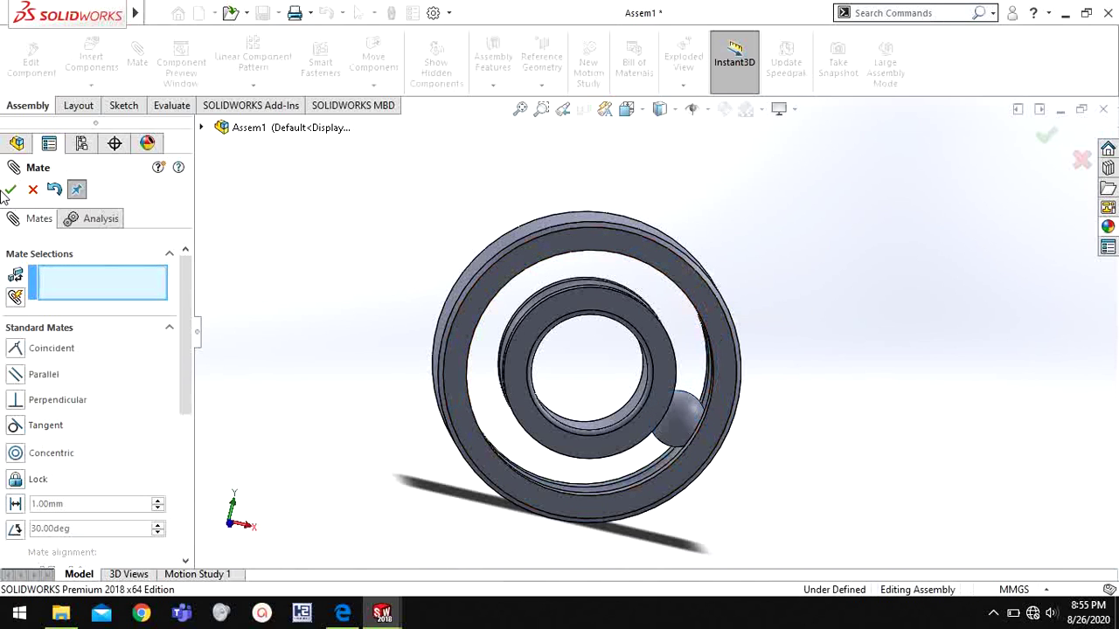
key("Escape")
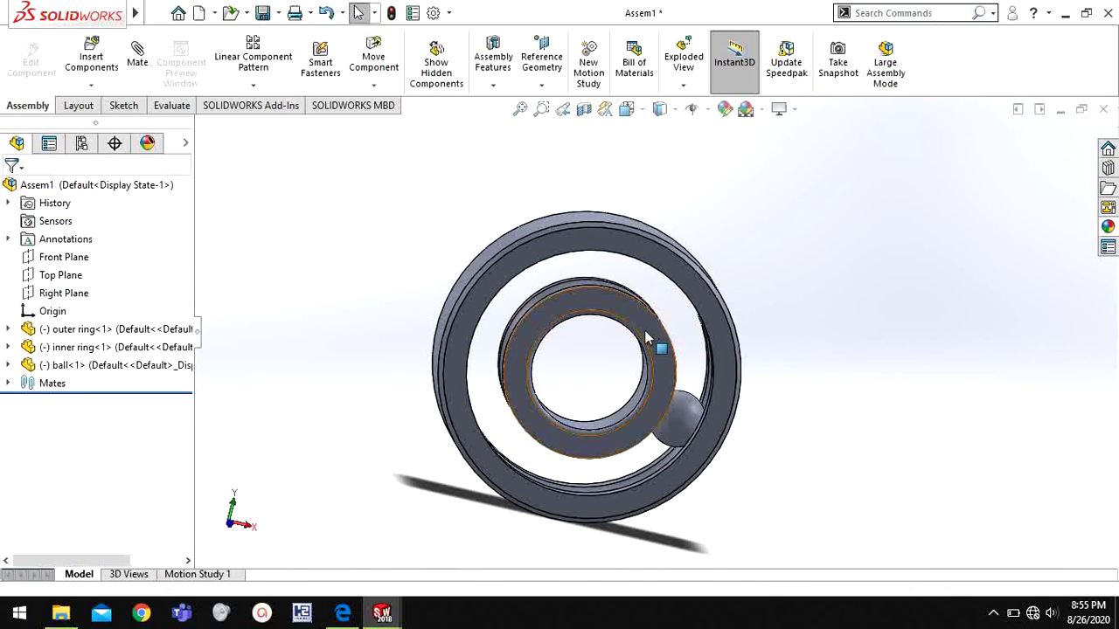
- Fix the inner ring in place in the assembly
right_click(647, 342)
left_click(687, 282)
left_click(919, 379)
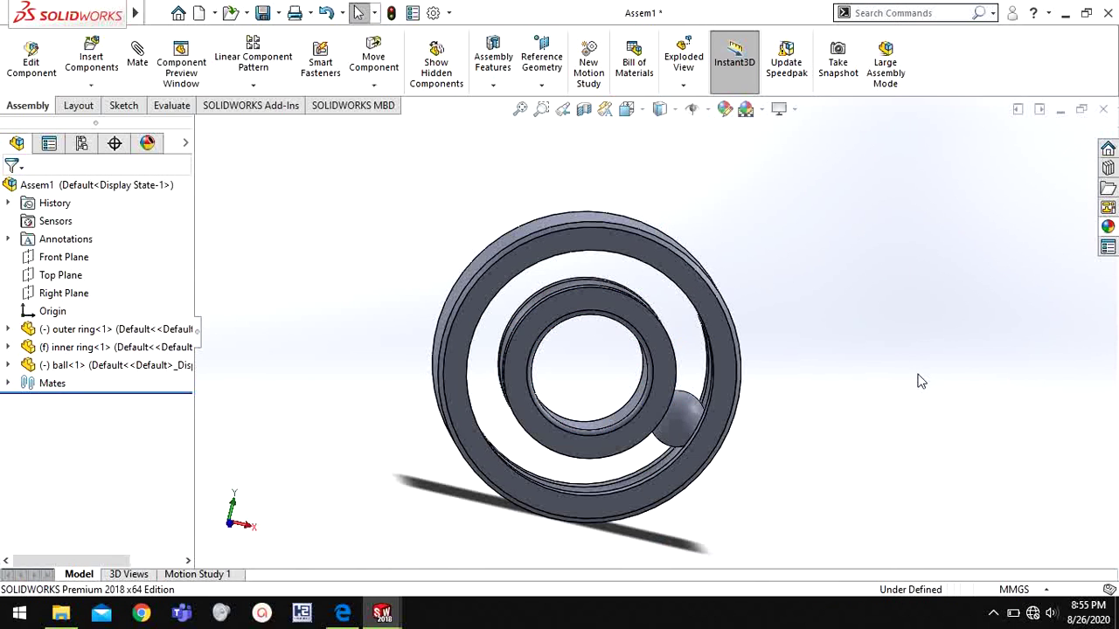
- Create a circular component pattern of the ball about the inner ring's bore edge, with 7 equally spaced instances over 360 degrees
scroll(833, 401, "down", 2)
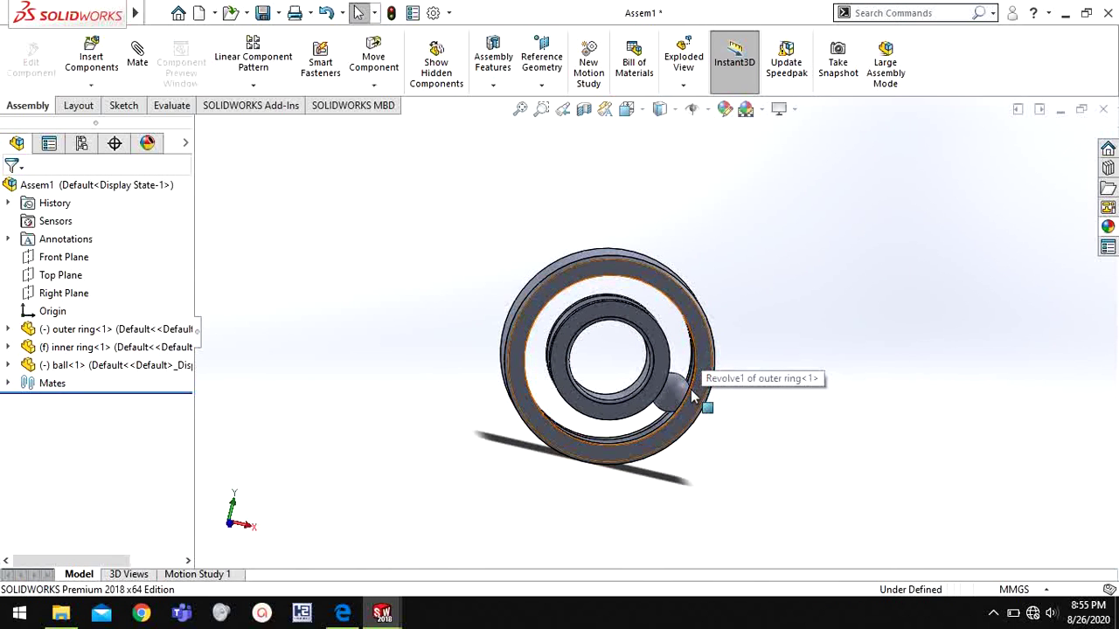
left_click(739, 390)
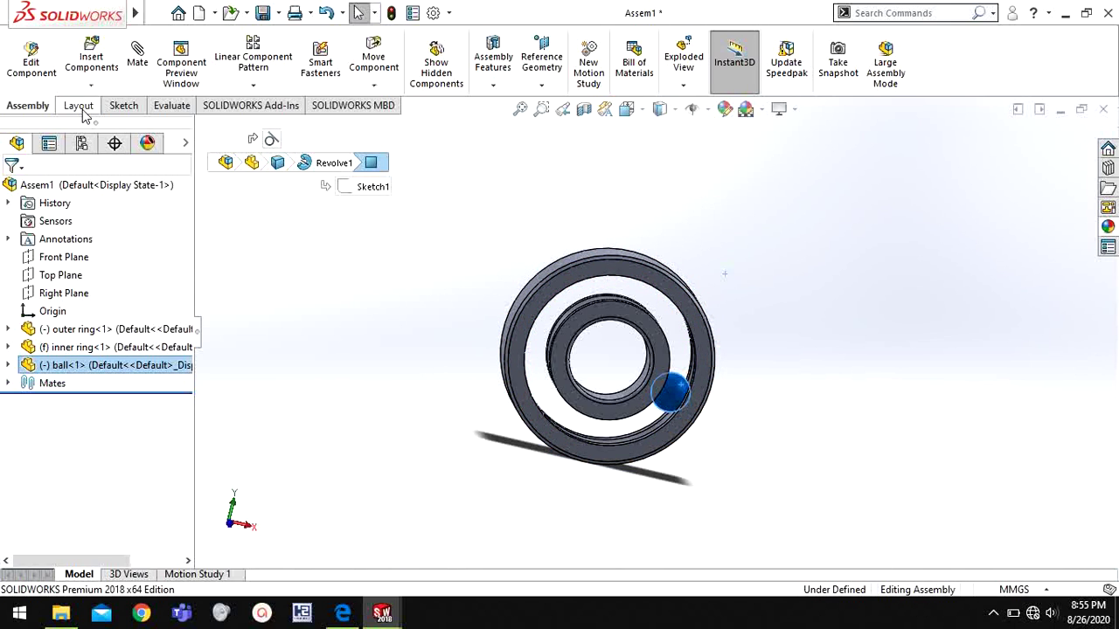
left_click(252, 85)
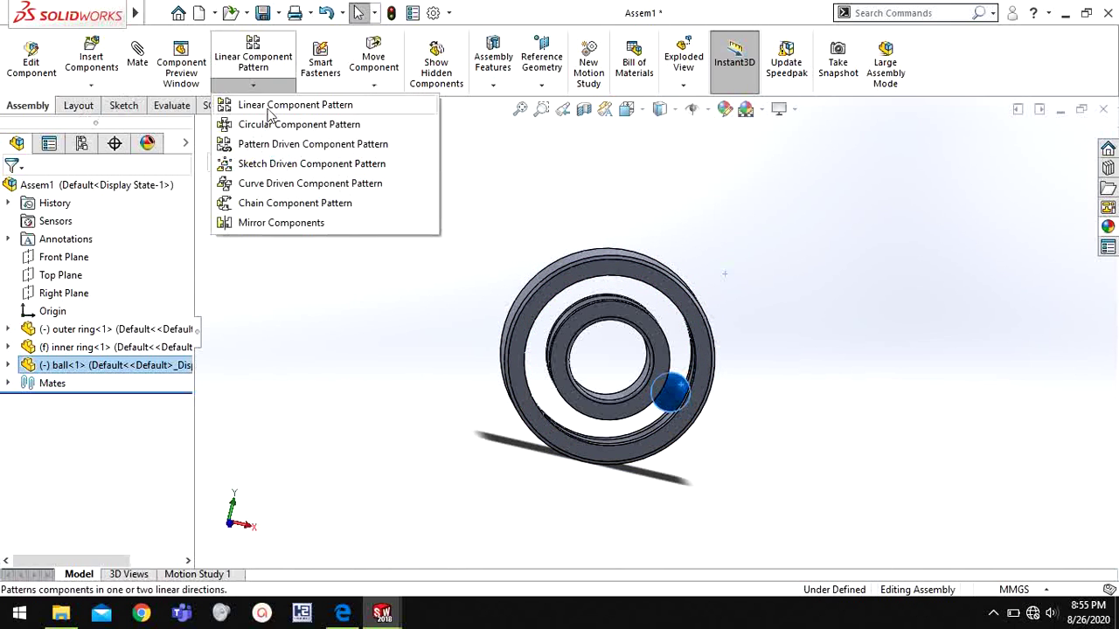
left_click(278, 125)
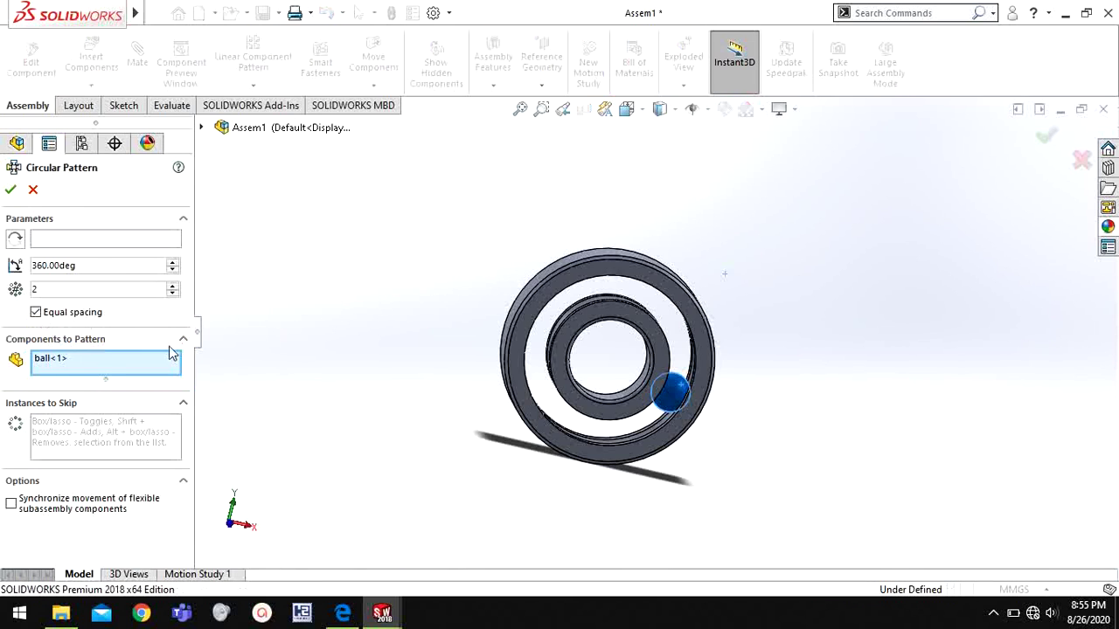
left_click(66, 245)
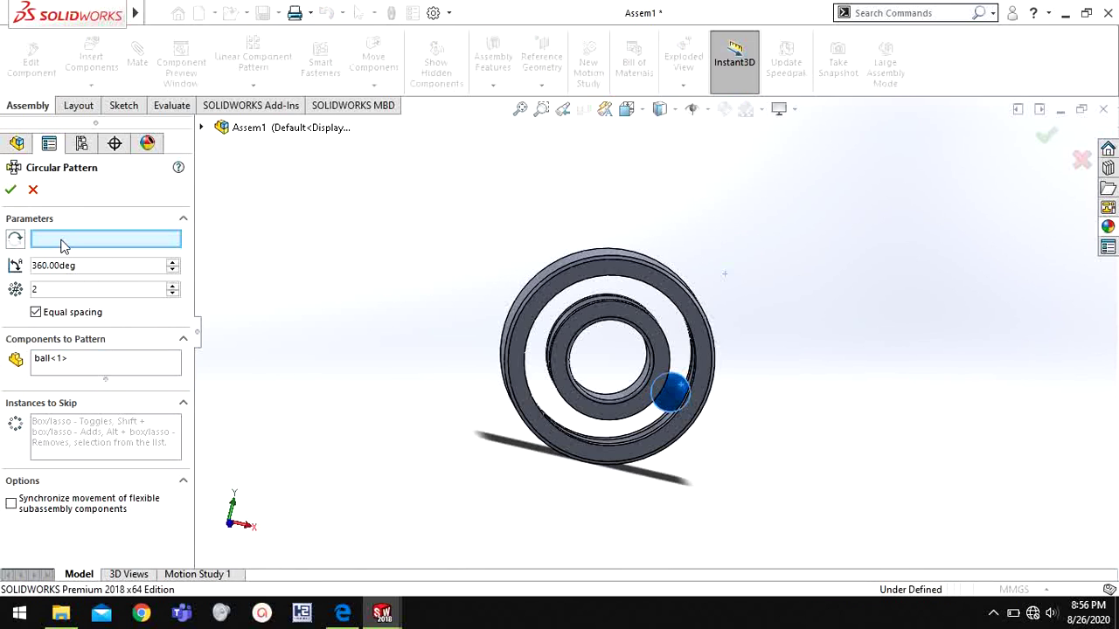
left_click(584, 337)
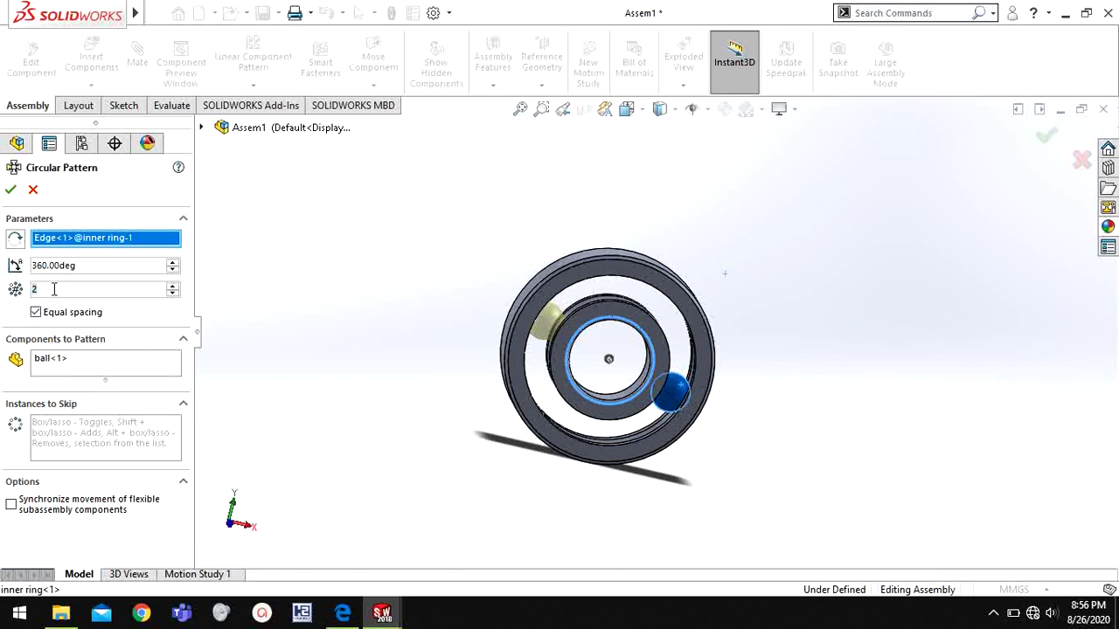
type("6")
key("Return")
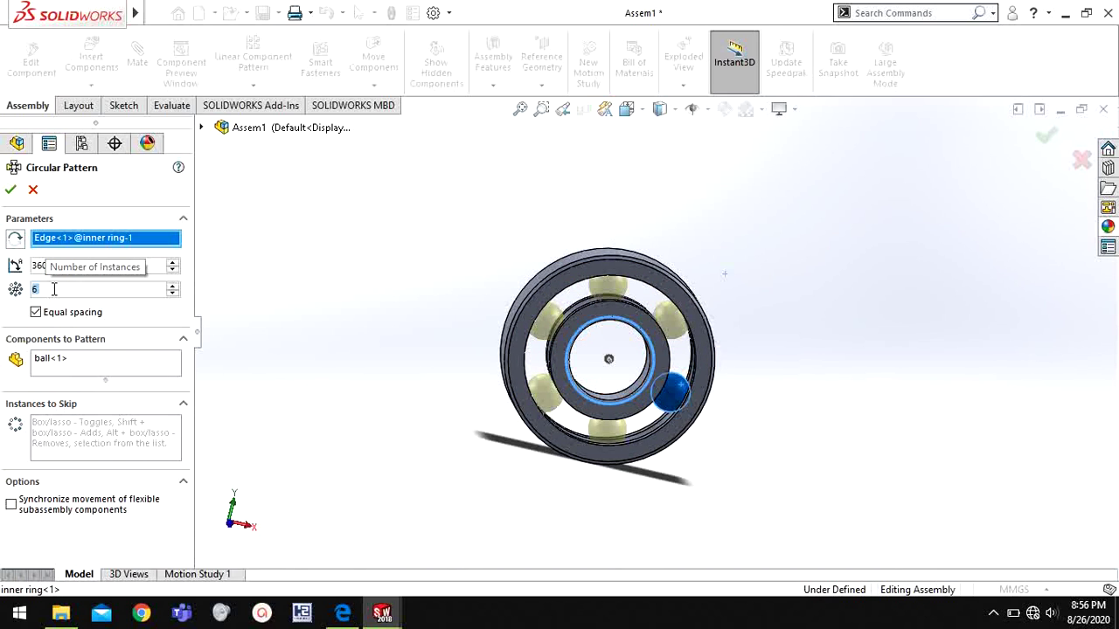
scroll(53, 289, "up", 1)
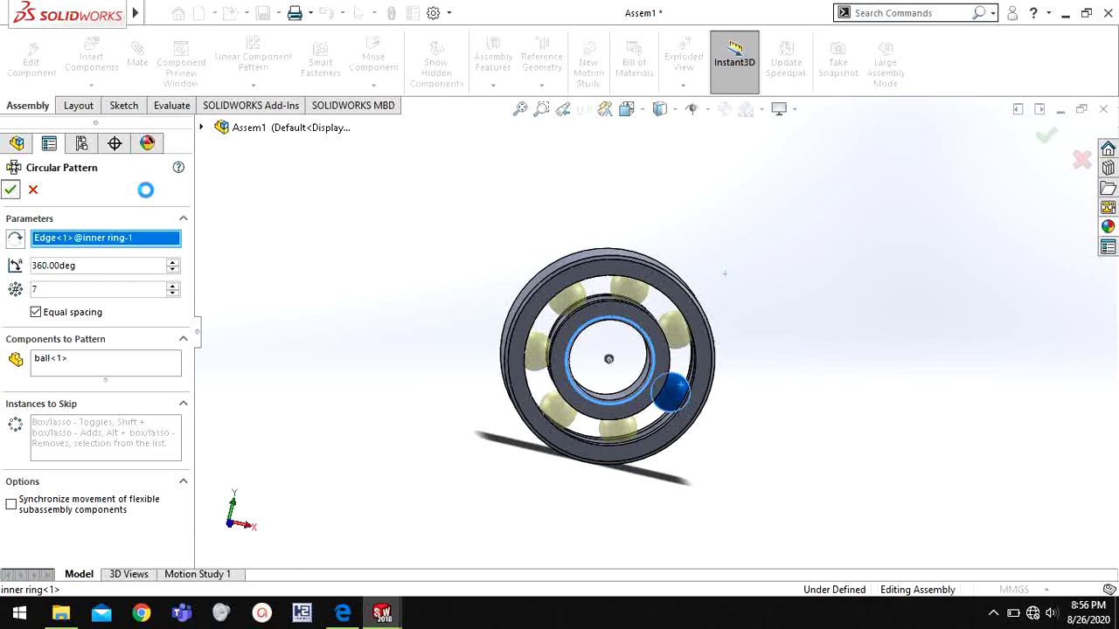
left_click(889, 329)
- Show the bearing assembly in the Dimetric view orientation
scroll(719, 456, "up", 1)
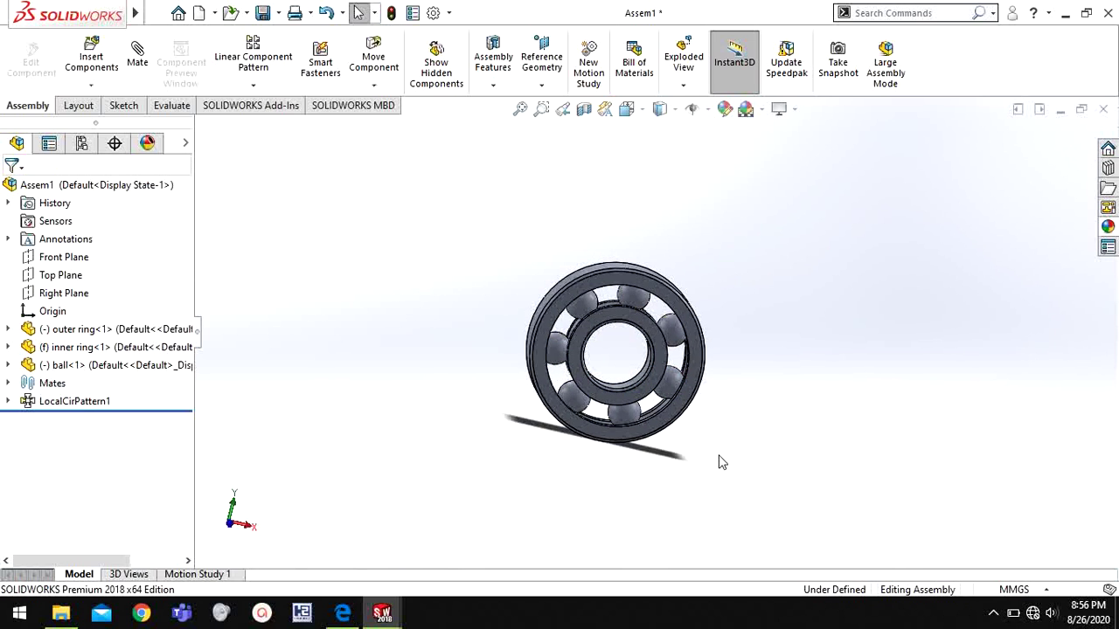
key("space")
left_click(650, 385)
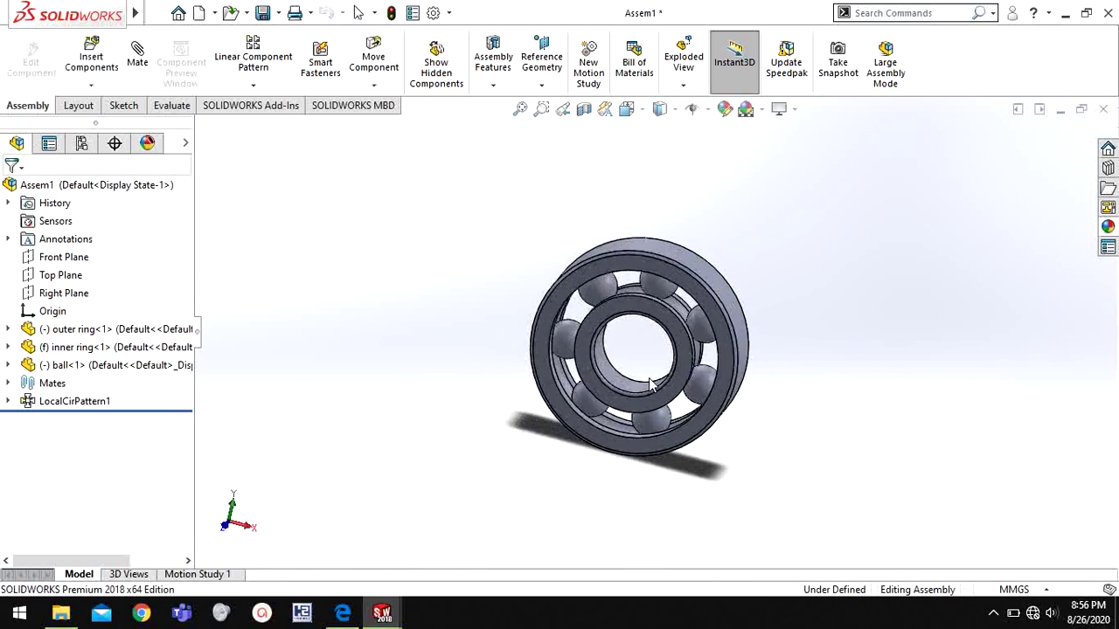
key("space")
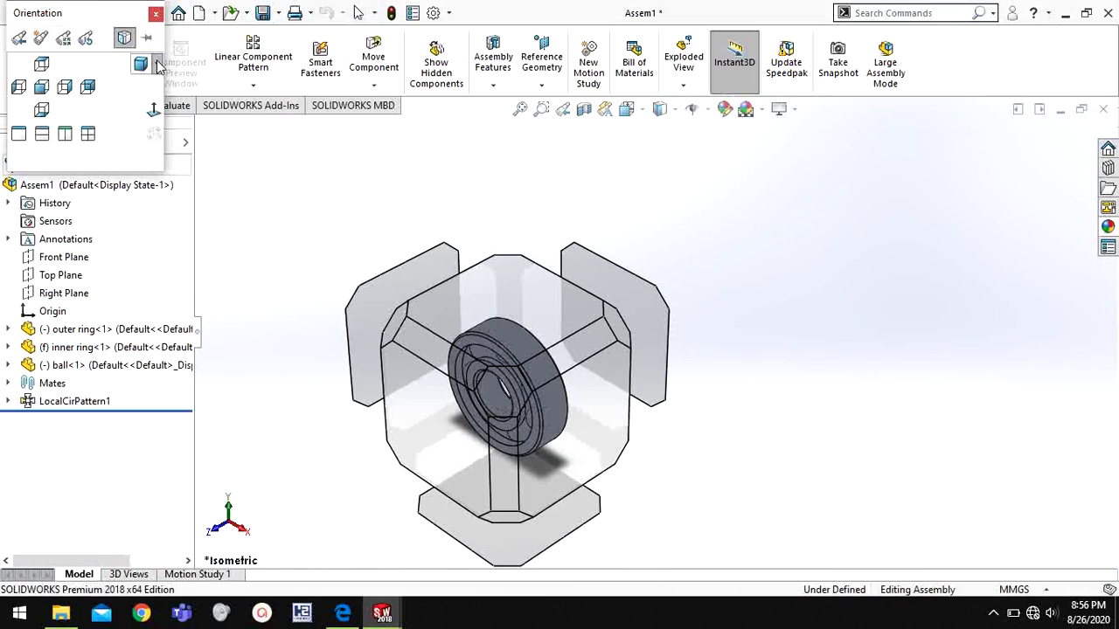
left_click(157, 65)
left_click(175, 117)
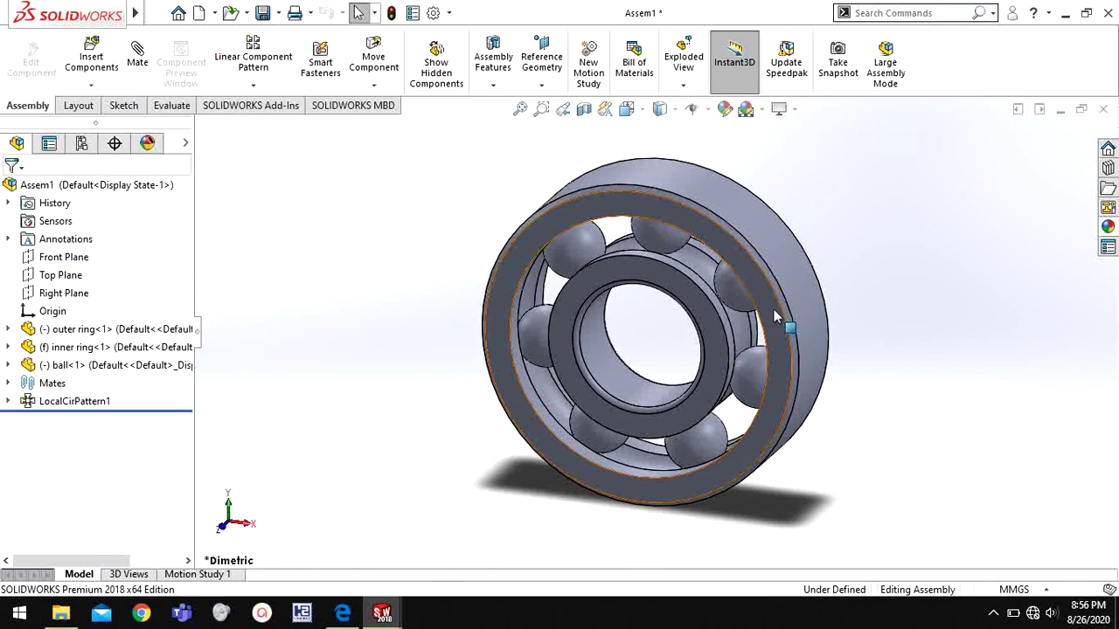
- Try turning the outer ring around the fixed inner ring to check the bearing's motion
left_click_drag(715, 335, 749, 426)
left_click(846, 481)
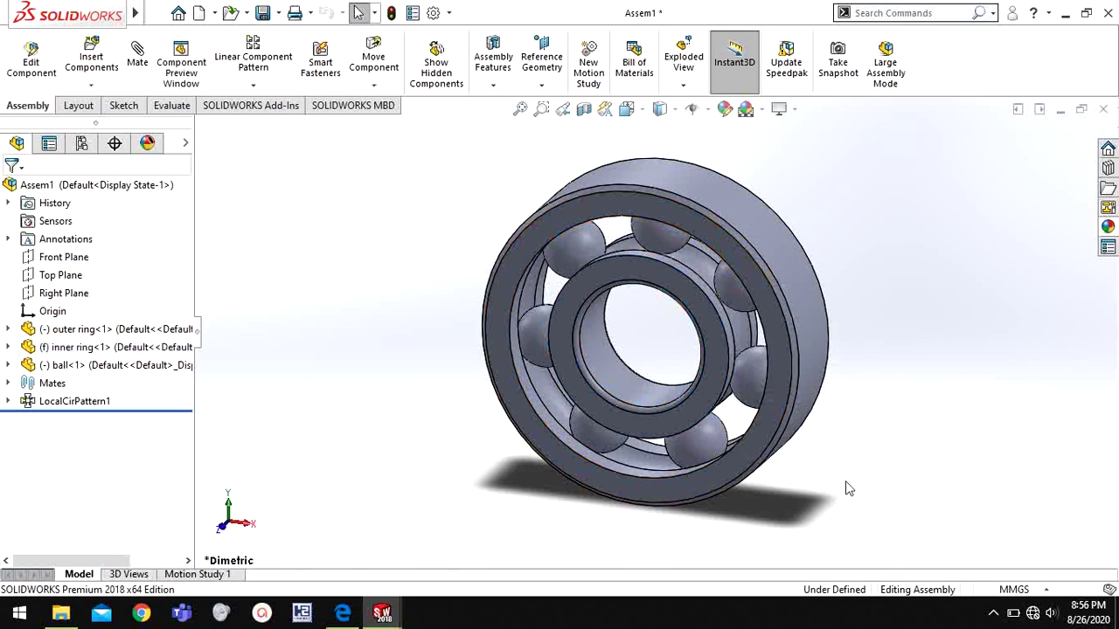
left_click_drag(786, 320, 925, 318)
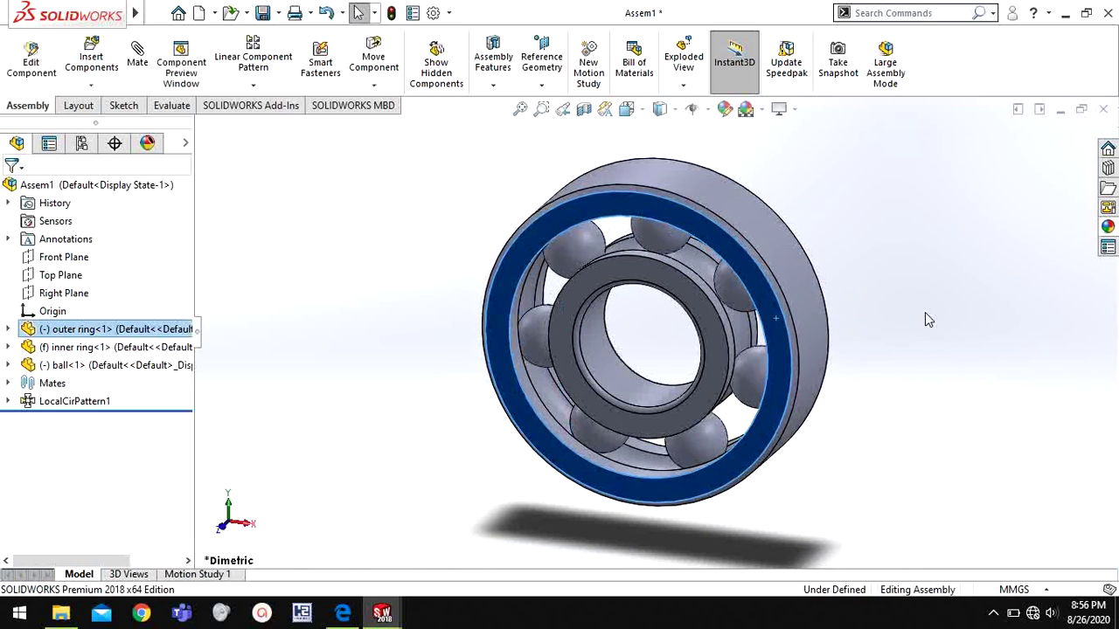